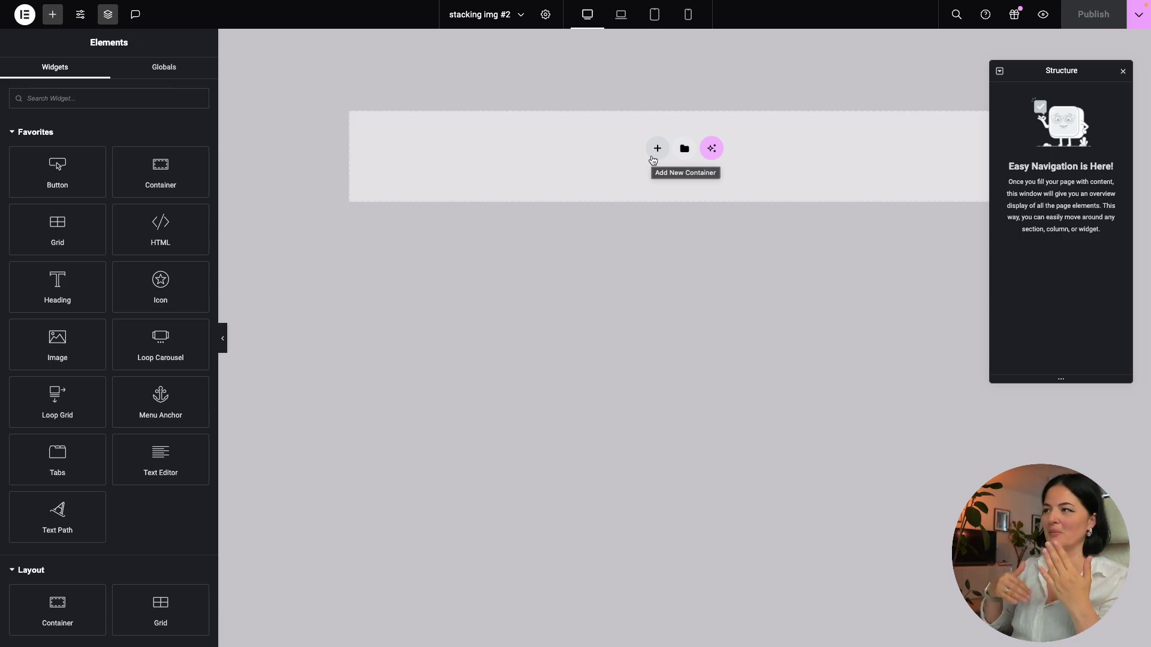
Add a one-column Flexbox container set to full content width.
{"action": "left_click", "coordinate": [653, 157]}
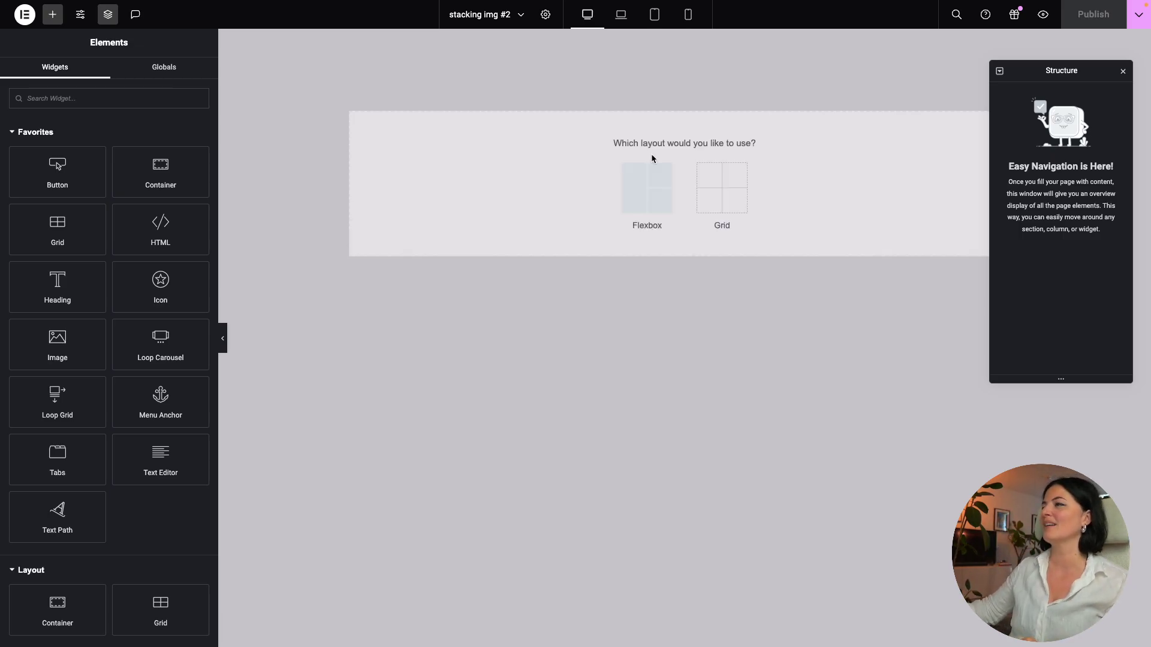
{"action": "left_click", "coordinate": [631, 189]}
{"action": "left_click", "coordinate": [519, 175]}
{"action": "left_click", "coordinate": [134, 179]}
{"action": "left_click", "coordinate": [132, 193]}
Give the container a classic black background and a 100vh minimum height.
{"action": "left_click", "coordinate": [105, 75]}
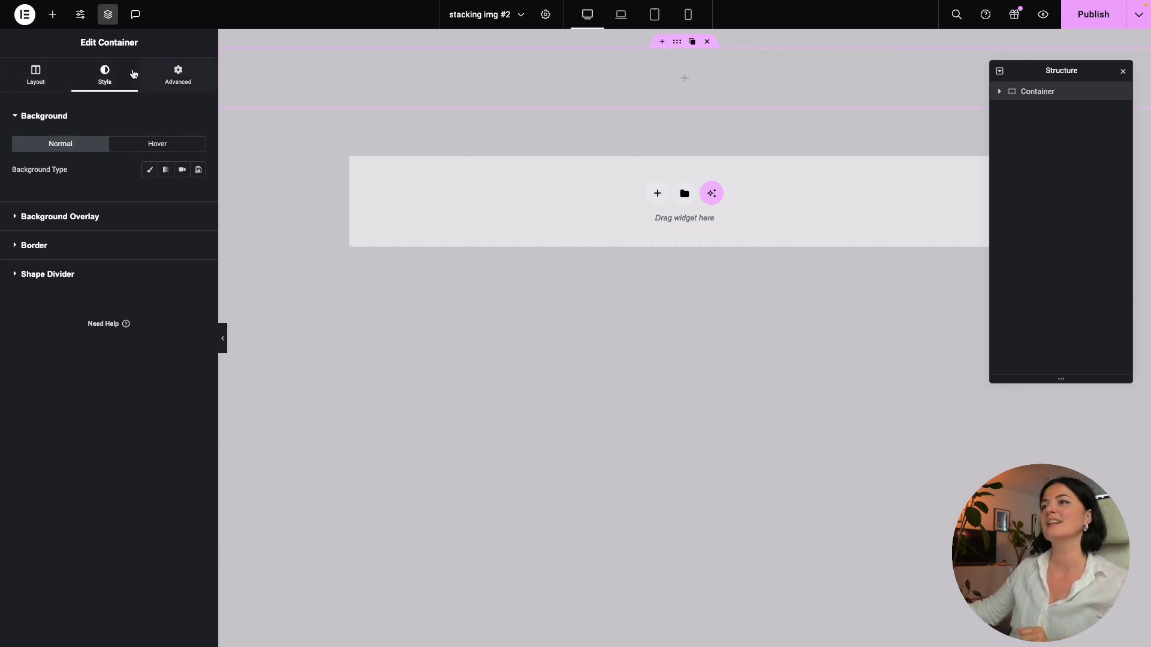
{"action": "left_click", "coordinate": [149, 170]}
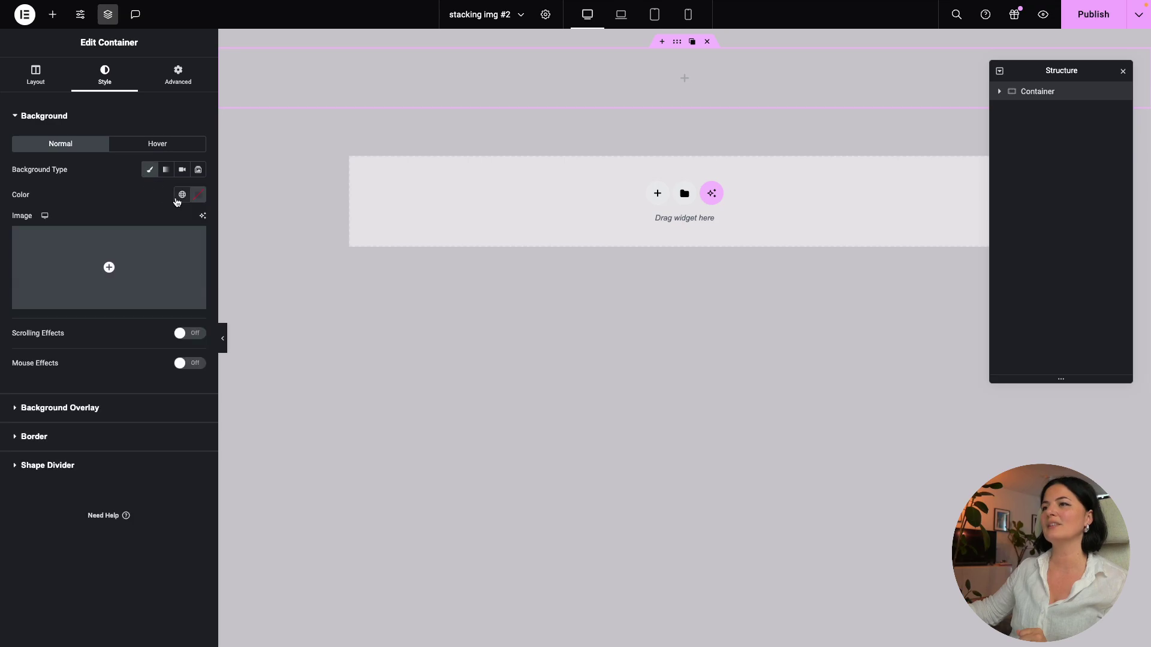
{"action": "left_click", "coordinate": [182, 194]}
{"action": "left_click", "coordinate": [115, 250]}
{"action": "left_click", "coordinate": [36, 76]}
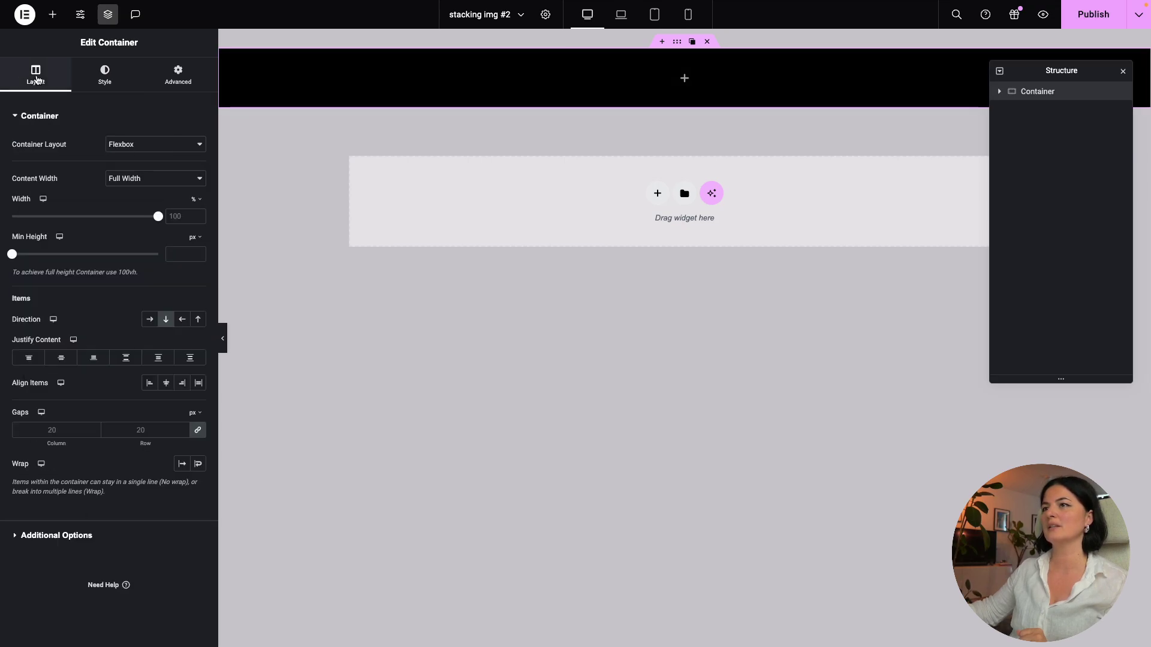
{"action": "left_click", "coordinate": [191, 237]}
{"action": "left_click", "coordinate": [191, 291]}
{"action": "type", "text": "100"}
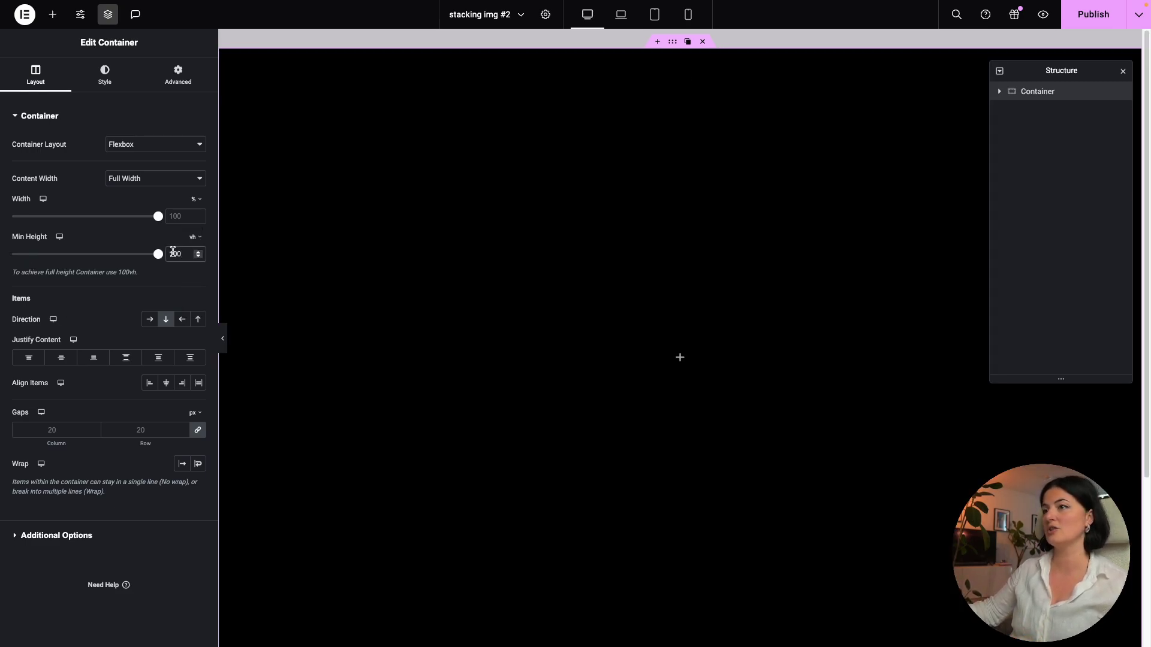
Duplicate the black container from the Structure panel.
{"action": "right_click", "coordinate": [1032, 98]}
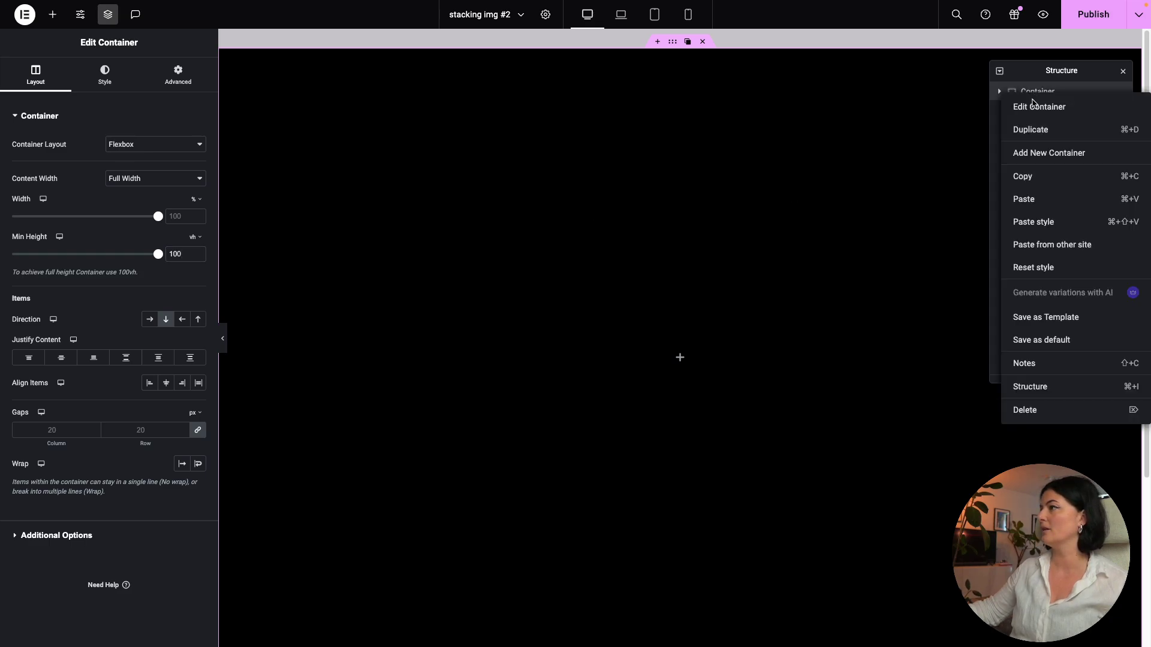
{"action": "left_click", "coordinate": [1022, 138]}
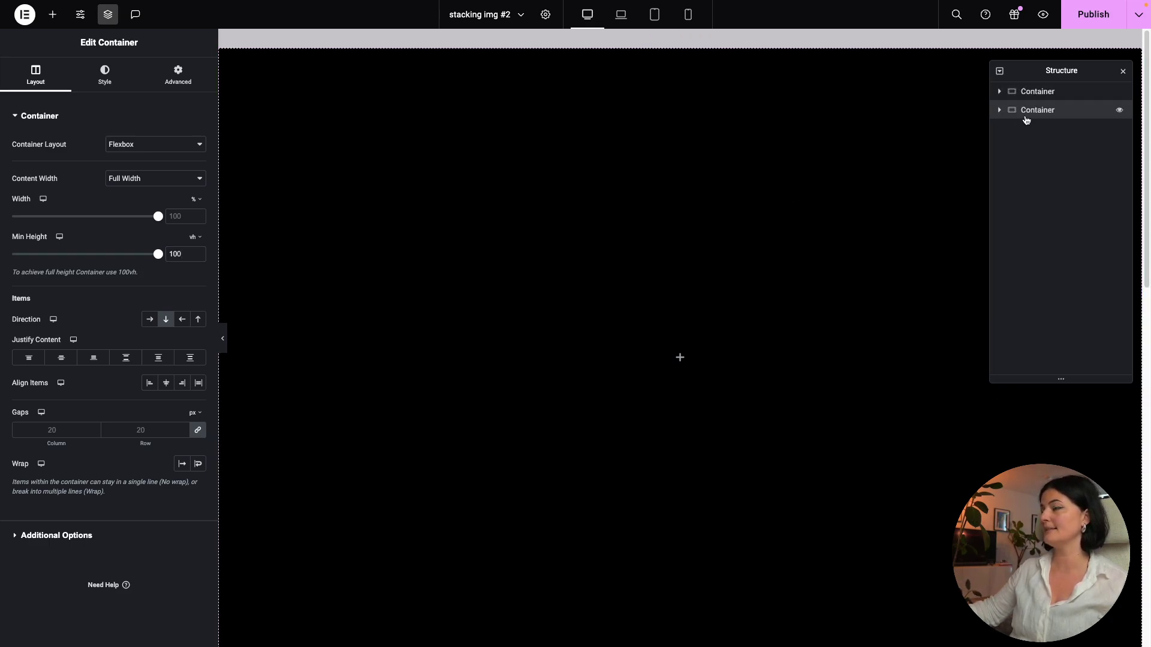
{"action": "left_click", "coordinate": [1026, 114]}
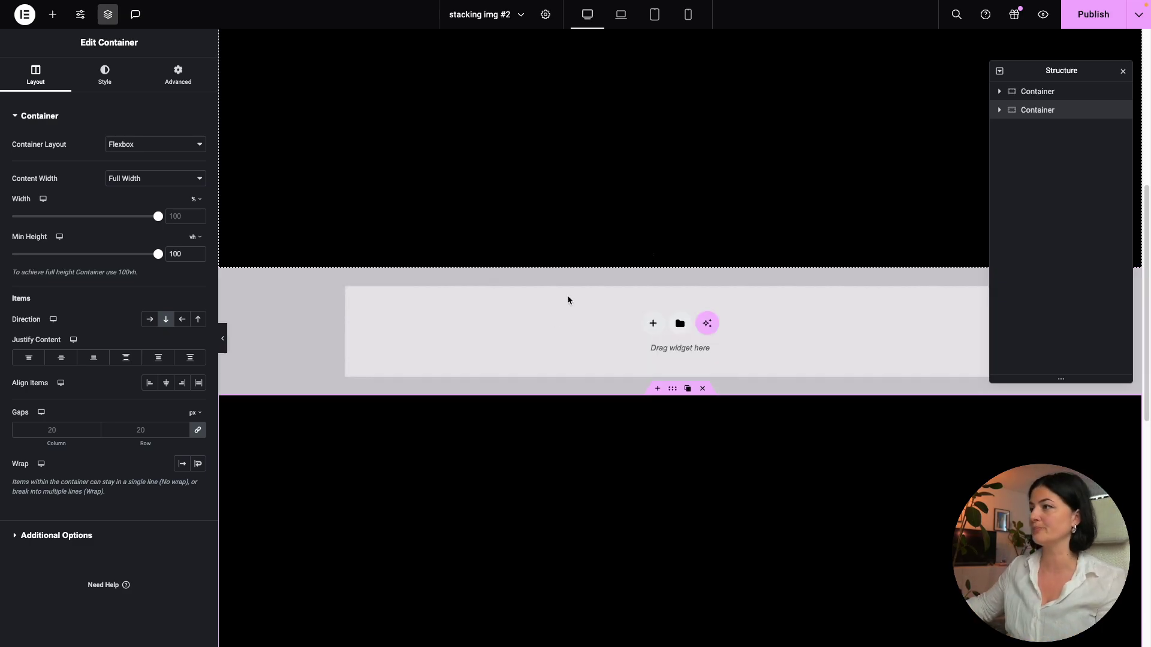
Insert a single-column Flexbox container between the two black sections.
{"action": "left_click", "coordinate": [652, 323]}
{"action": "left_click", "coordinate": [630, 368]}
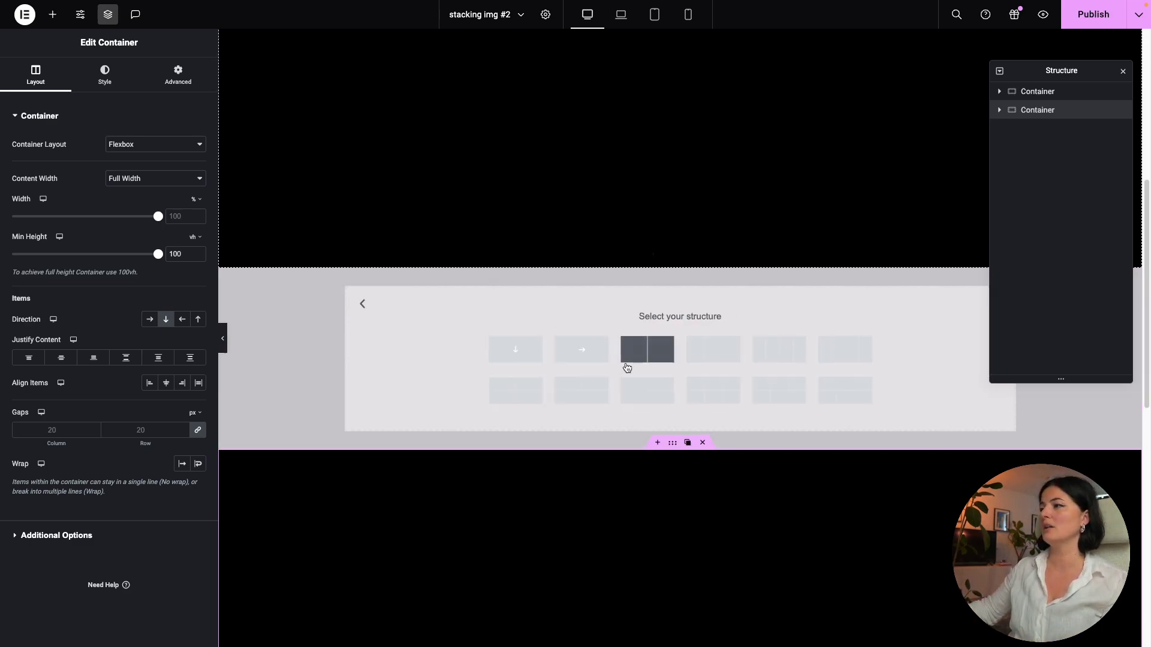
{"action": "left_click", "coordinate": [521, 352]}
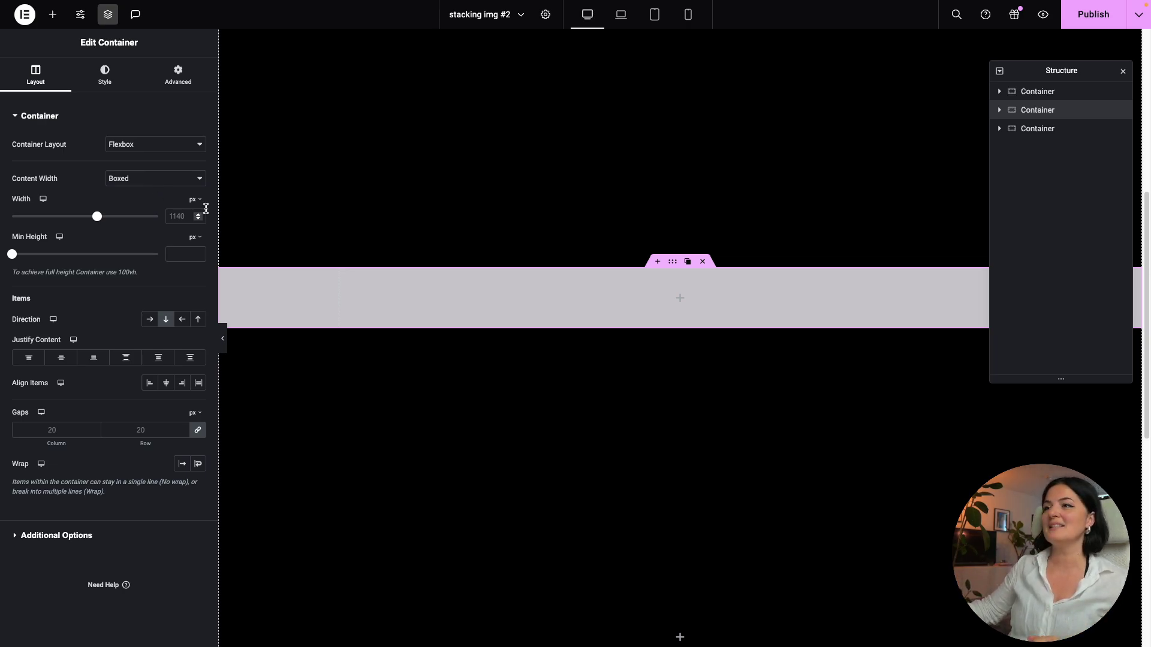
Make the middle container full width and nest a full-width inner container inside it.
{"action": "left_click", "coordinate": [134, 179]}
{"action": "left_click", "coordinate": [142, 191]}
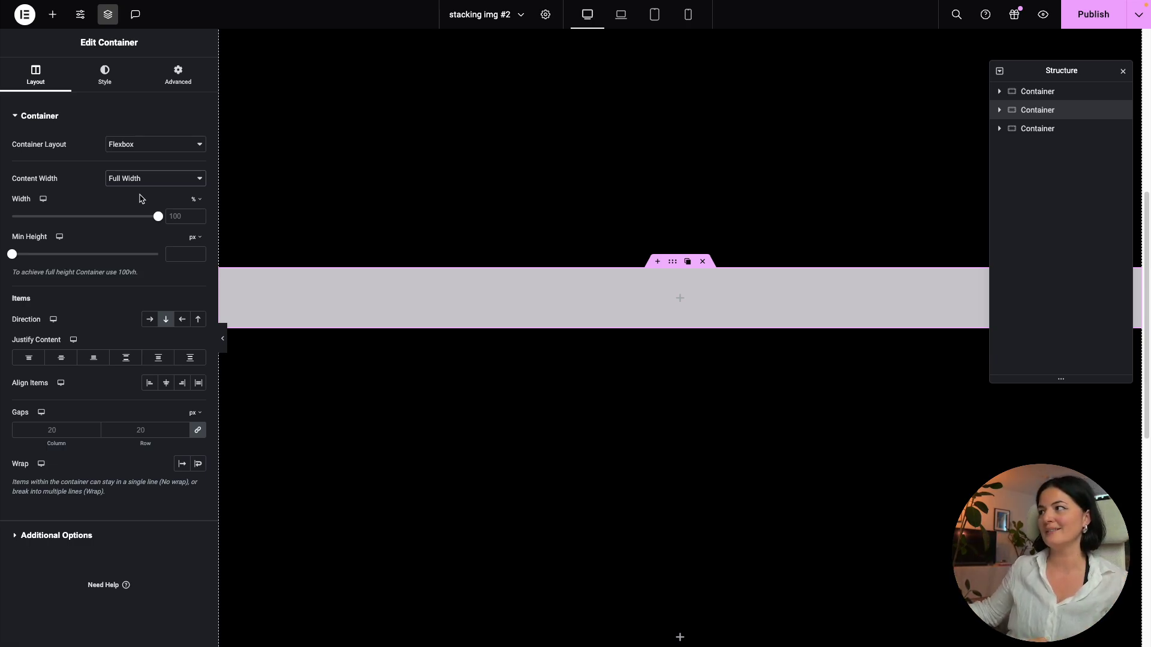
{"action": "left_click", "coordinate": [52, 14]}
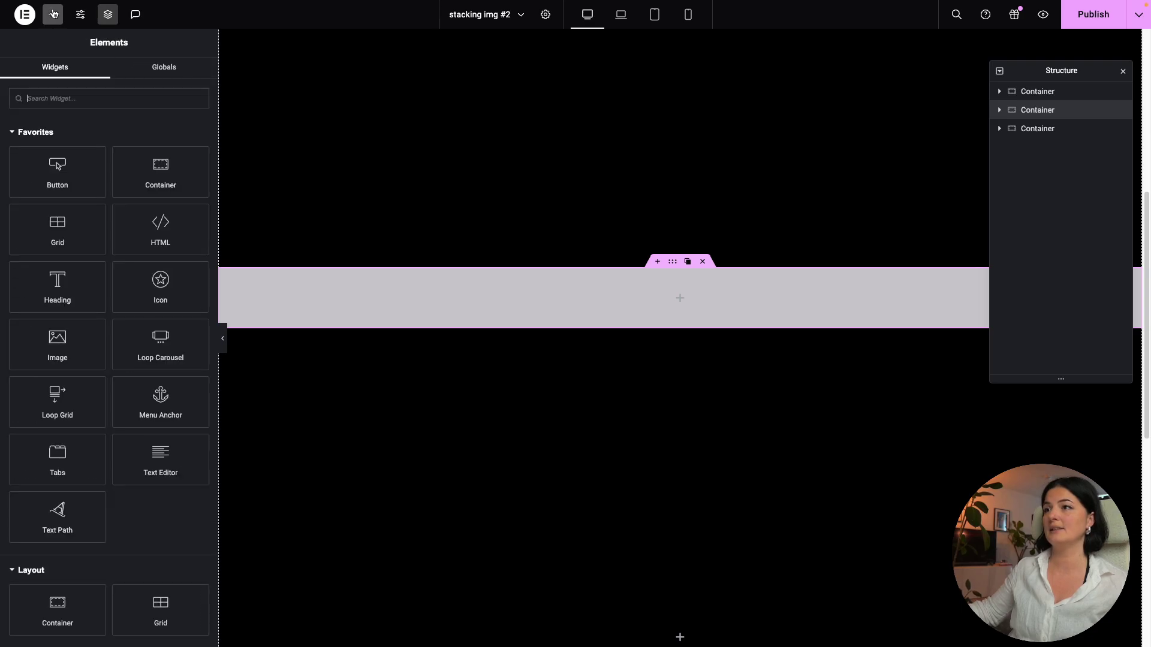
{"action": "left_click", "coordinate": [147, 178]}
{"action": "left_click", "coordinate": [126, 180]}
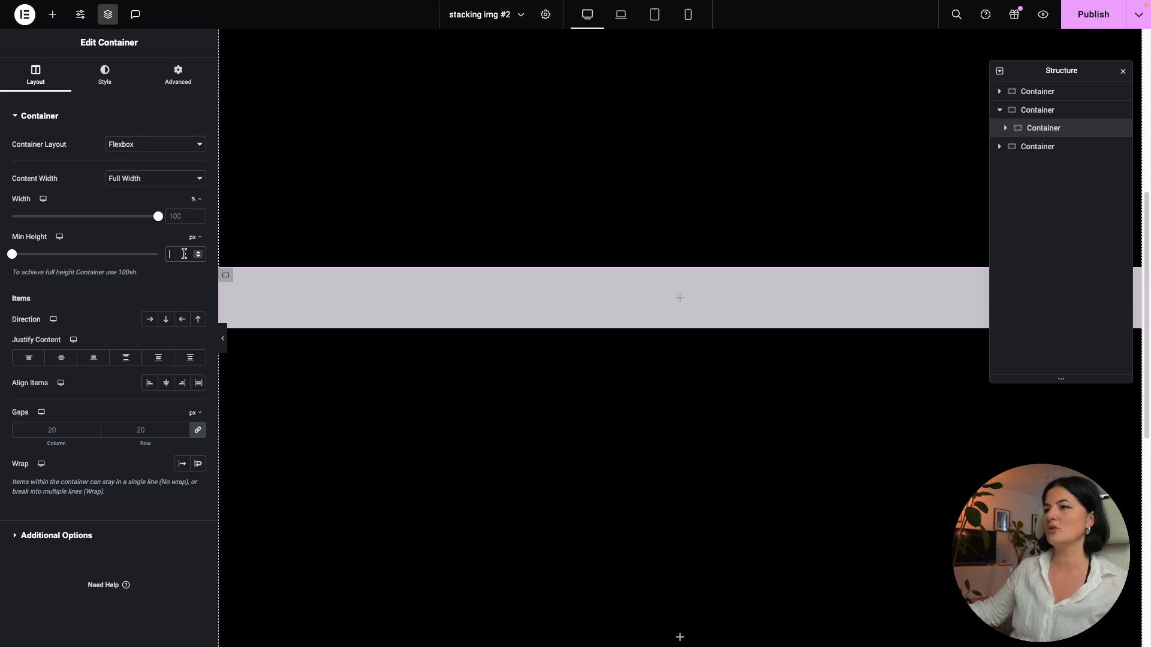
Set the inner container to 100vh minimum height with contents centred both ways.
{"action": "left_click", "coordinate": [195, 237]}
{"action": "left_click", "coordinate": [192, 289]}
{"action": "left_click", "coordinate": [180, 254]}
{"action": "type", "text": "100"}
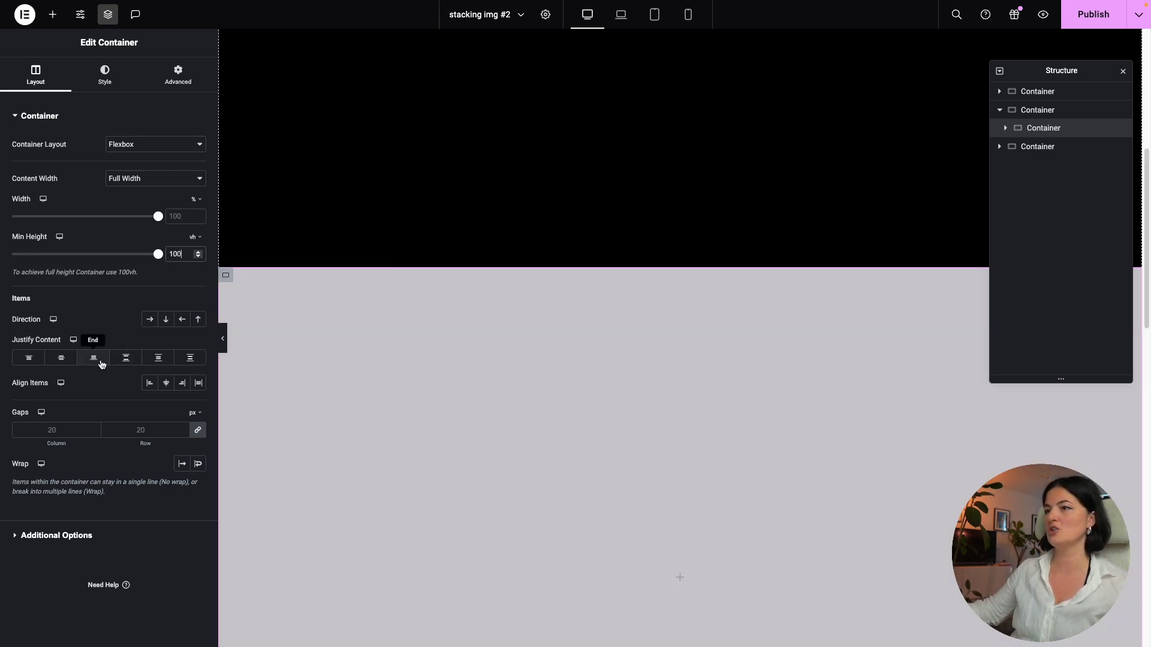
{"action": "left_click", "coordinate": [67, 363]}
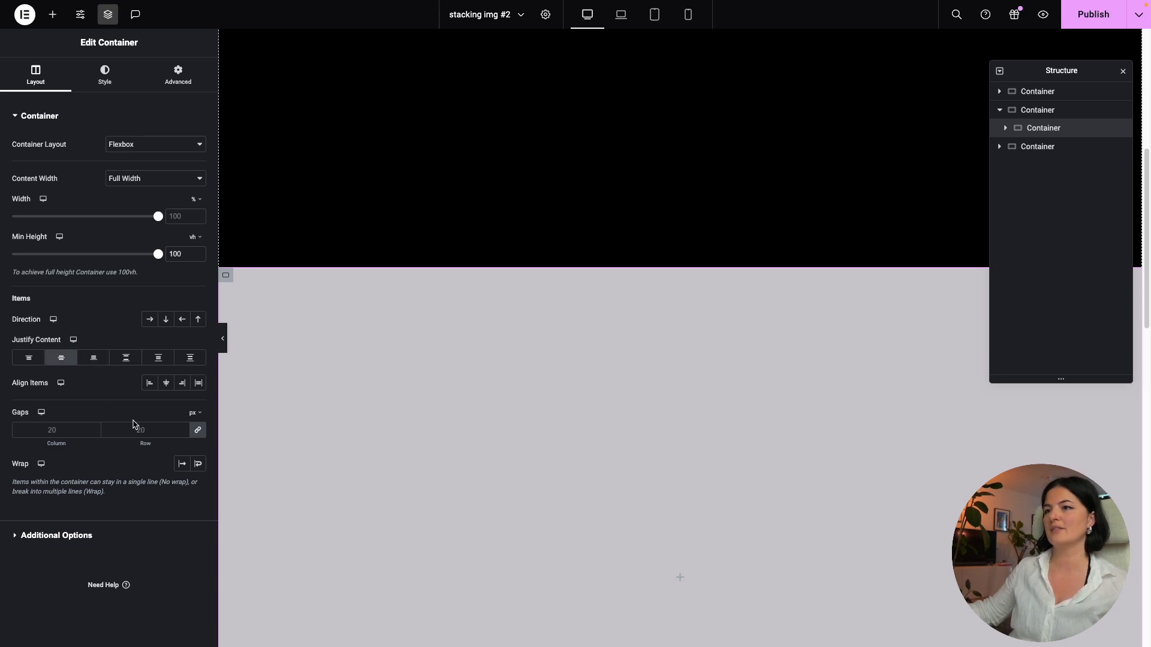
{"action": "left_click", "coordinate": [167, 383]}
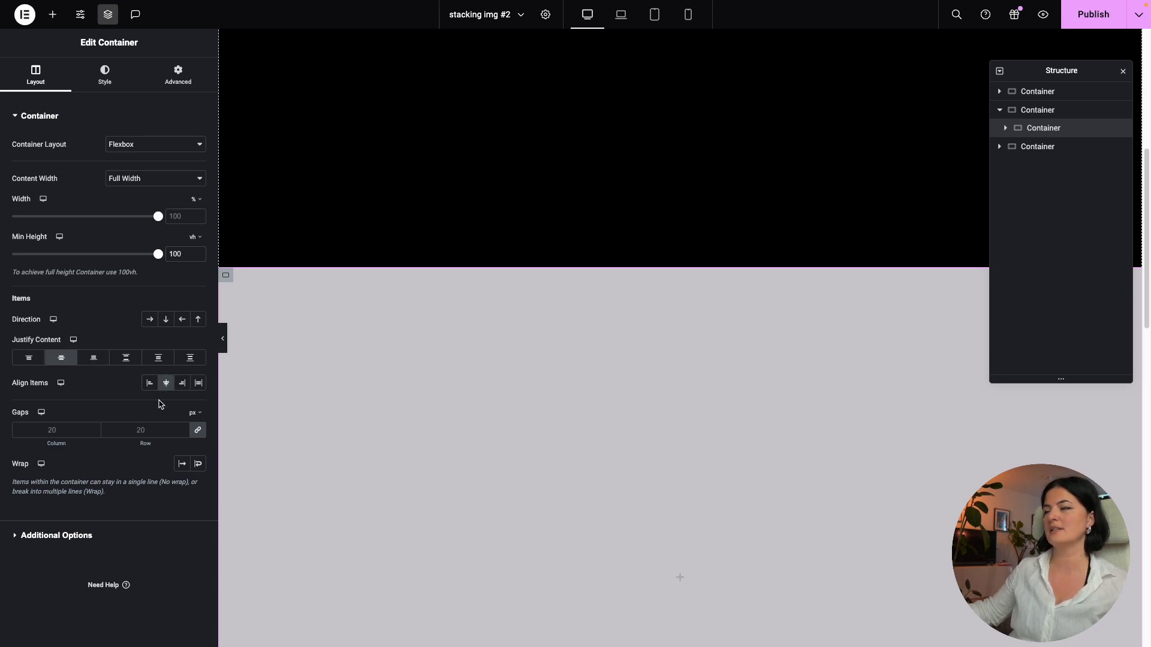
Give the inner container the CSS class 'gallery'.
{"action": "left_click", "coordinate": [174, 65]}
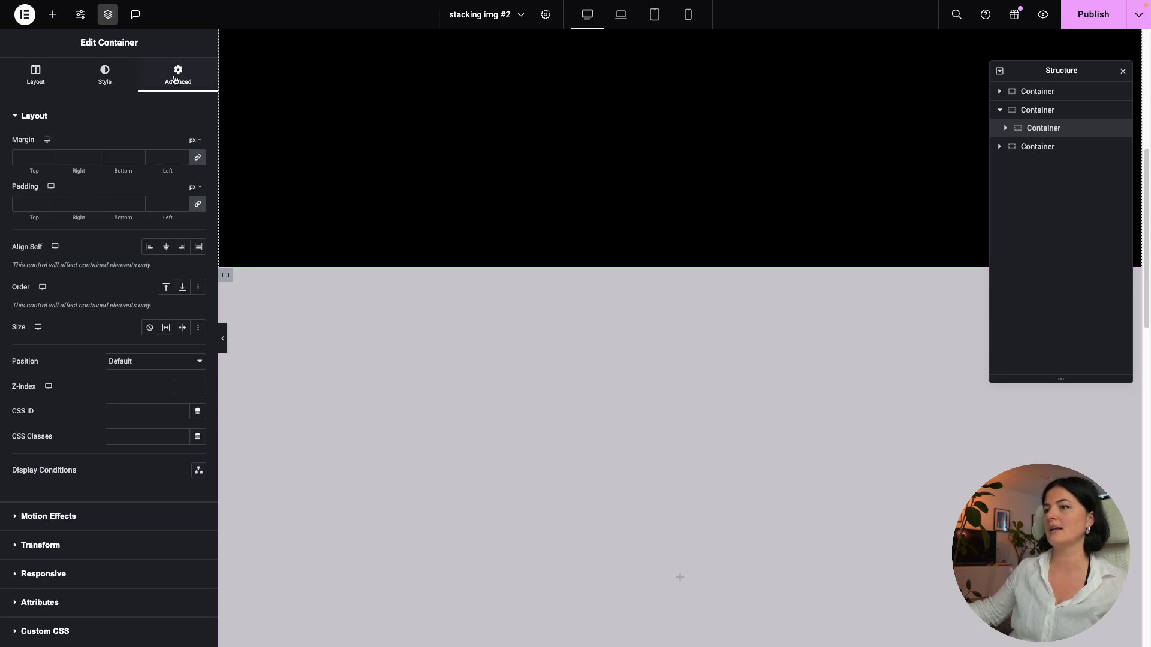
{"action": "left_click", "coordinate": [116, 436]}
{"action": "type", "text": "galler"}
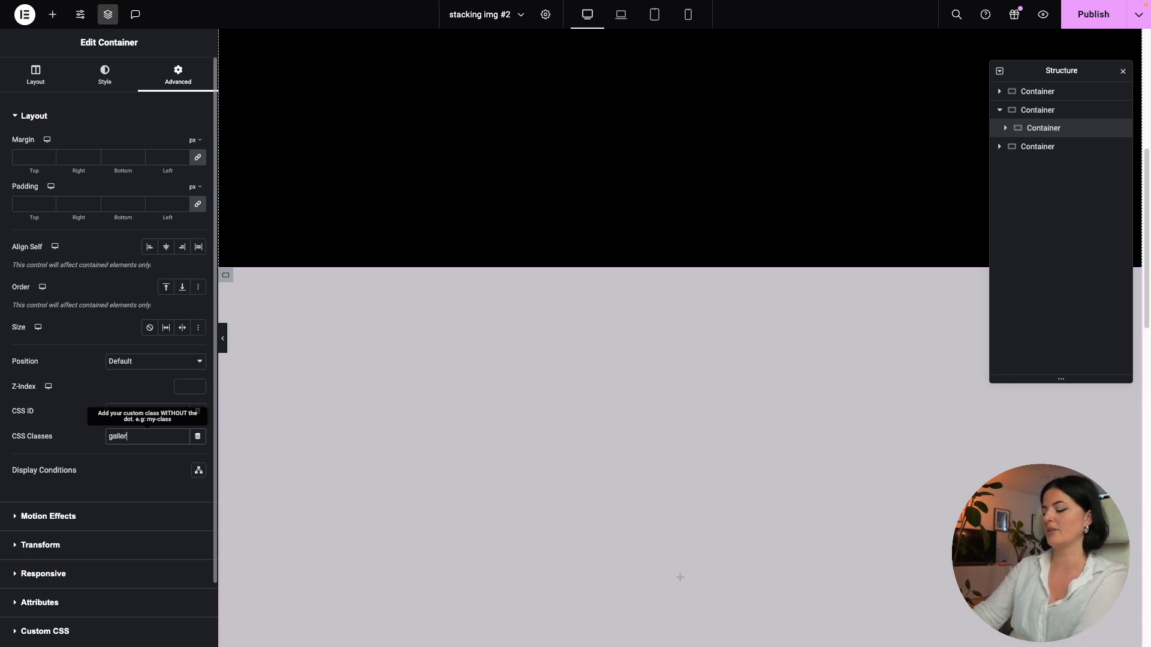
{"action": "type", "text": "y"}
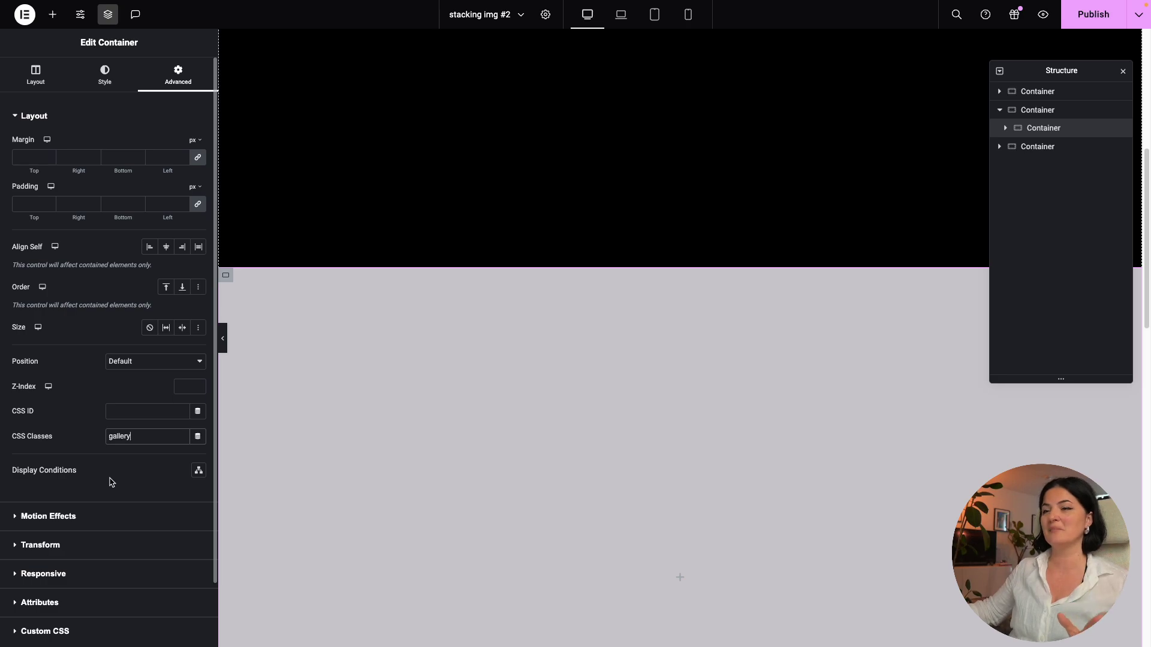
{"action": "mouse_move", "coordinate": [41, 287]}
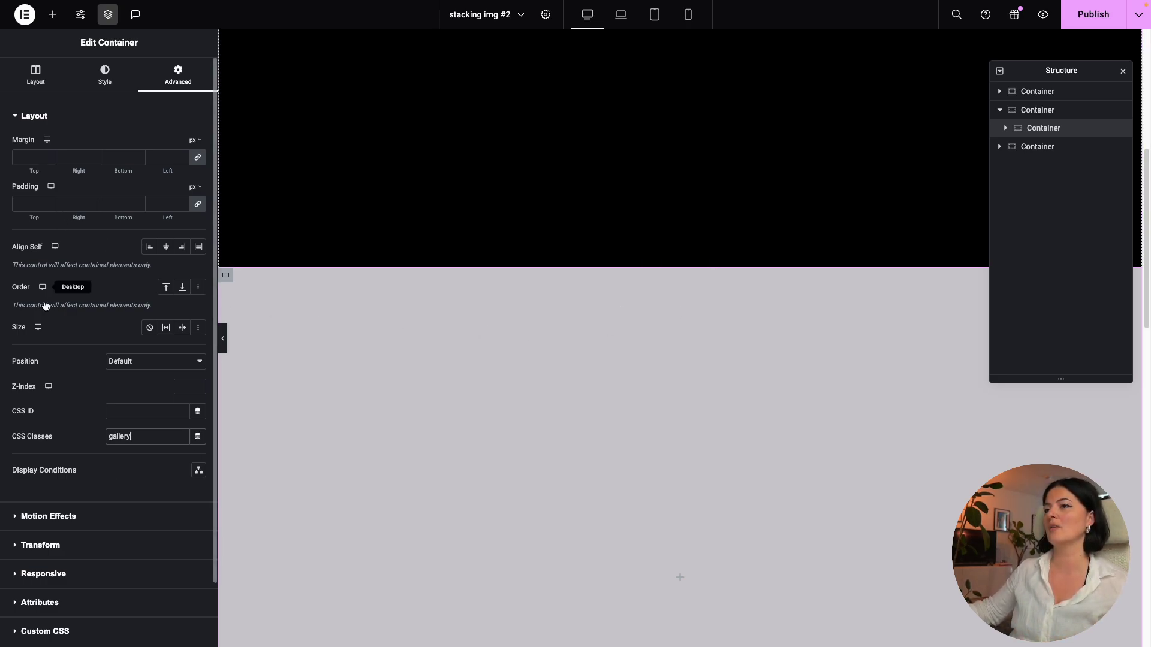
Nest a 75%-wide container with CSS class 'top' inside the gallery container.
{"action": "left_click", "coordinate": [52, 14]}
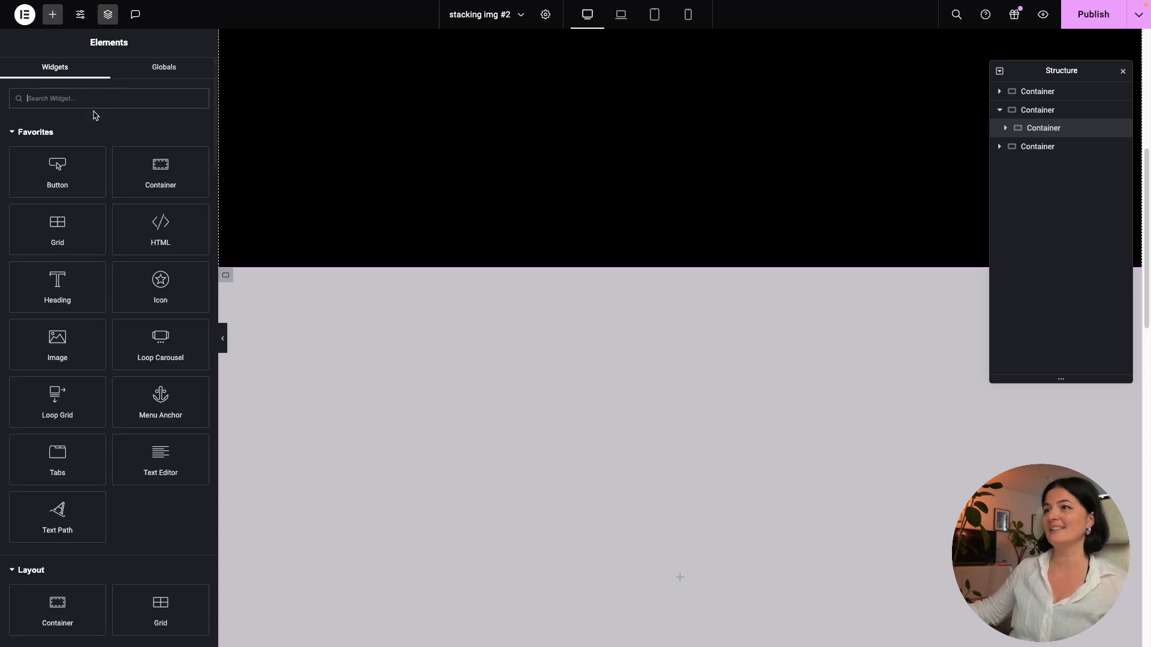
{"action": "left_click", "coordinate": [157, 169]}
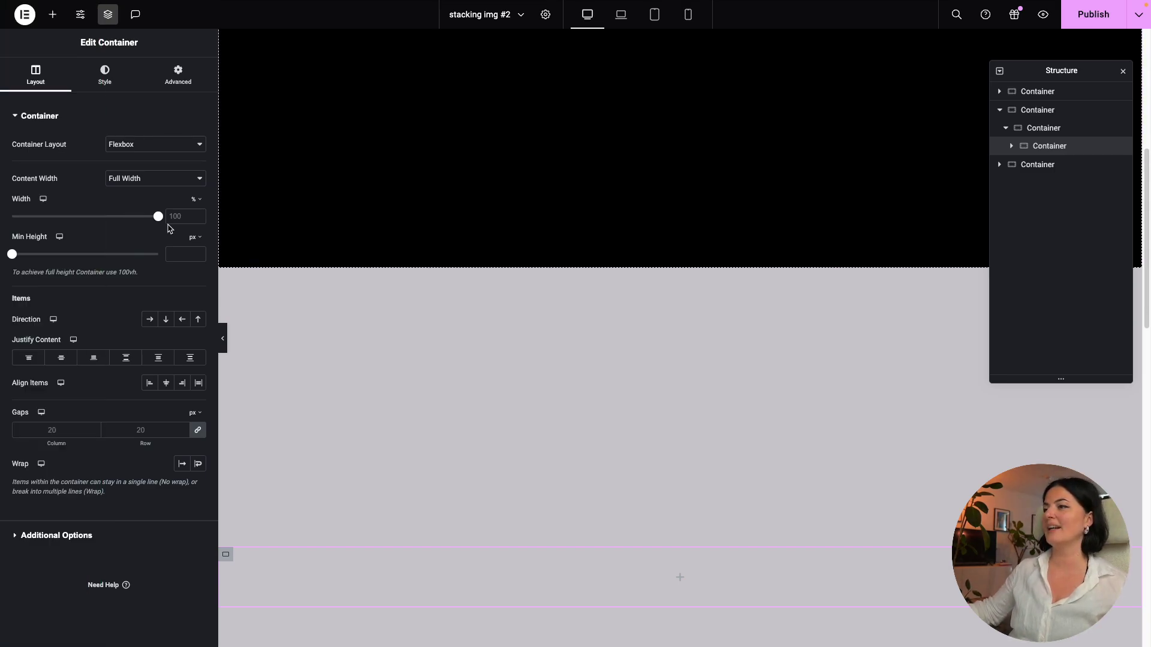
{"action": "left_click_drag", "start_coordinate": [158, 217], "coordinate": [122, 216]}
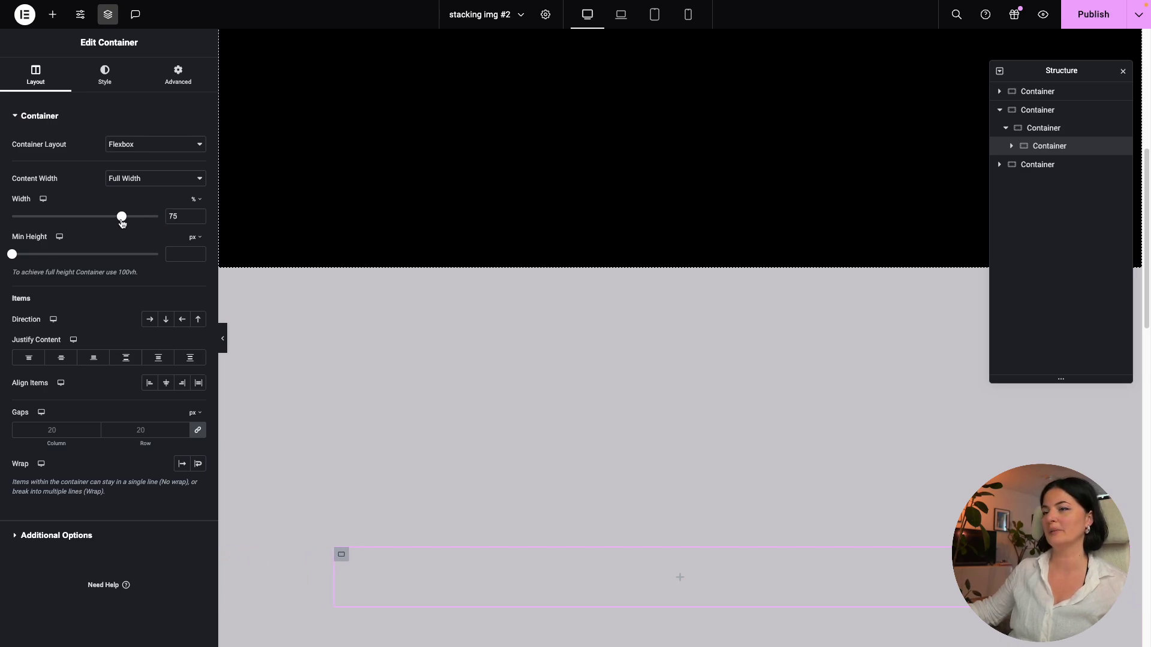
{"action": "left_click", "coordinate": [179, 77]}
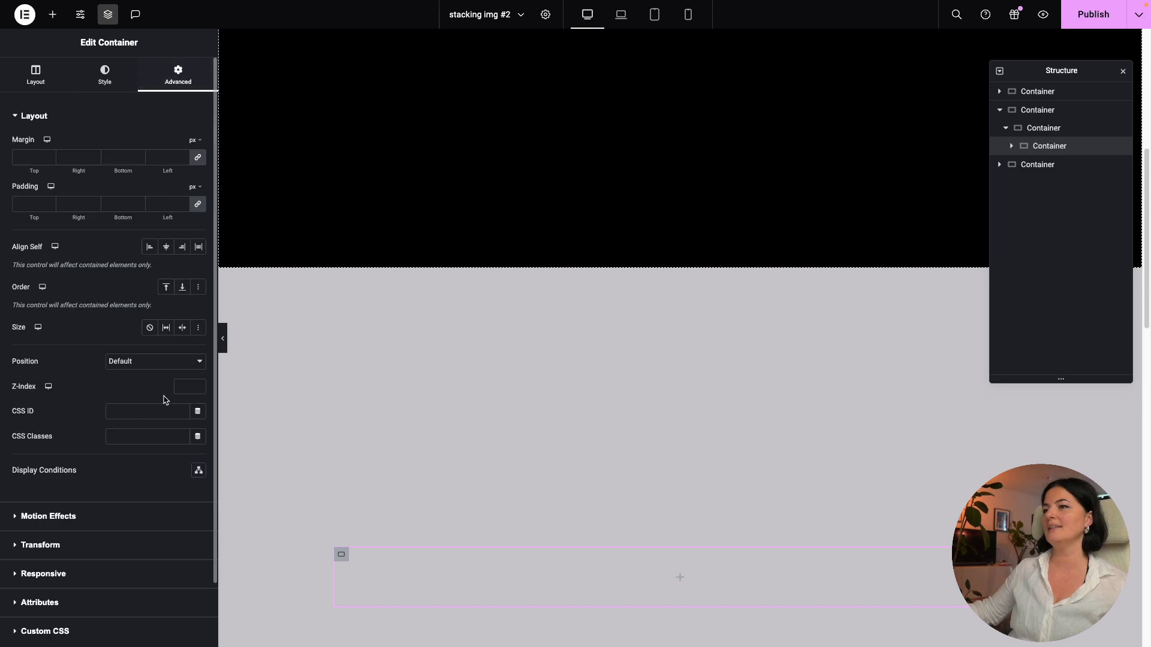
{"action": "left_click", "coordinate": [159, 436]}
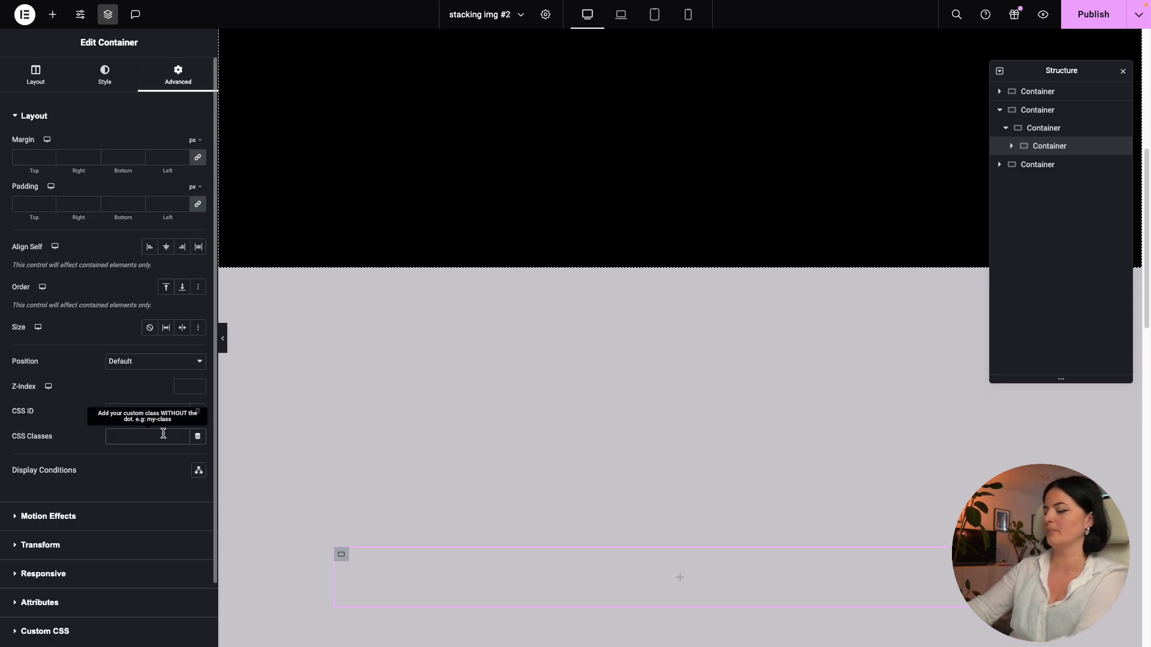
{"action": "type", "text": "top"}
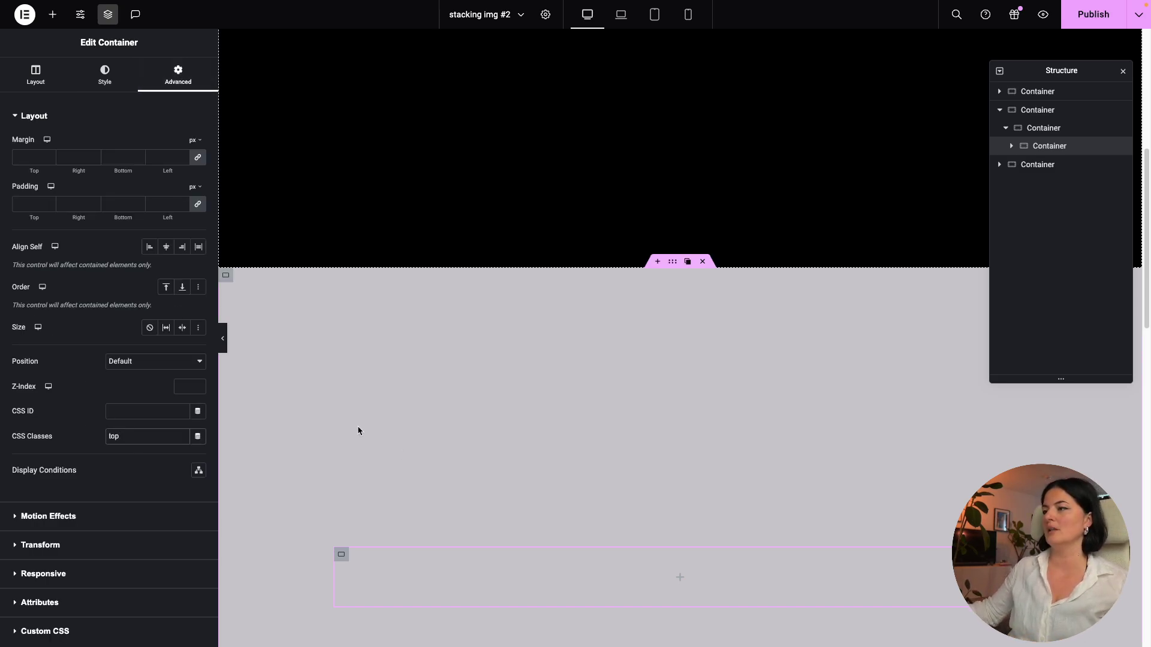
Nest a full-width container classed 'desktopPhotos' inside 'top' and expand it in Structure.
{"action": "left_click", "coordinate": [53, 15]}
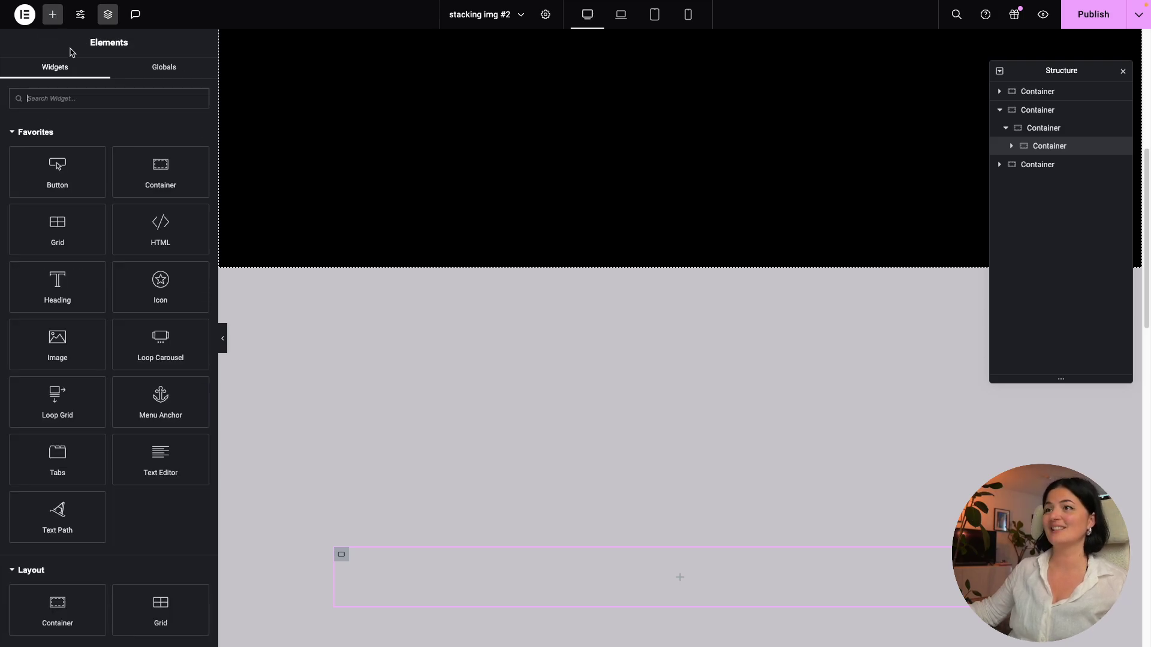
{"action": "left_click", "coordinate": [152, 170]}
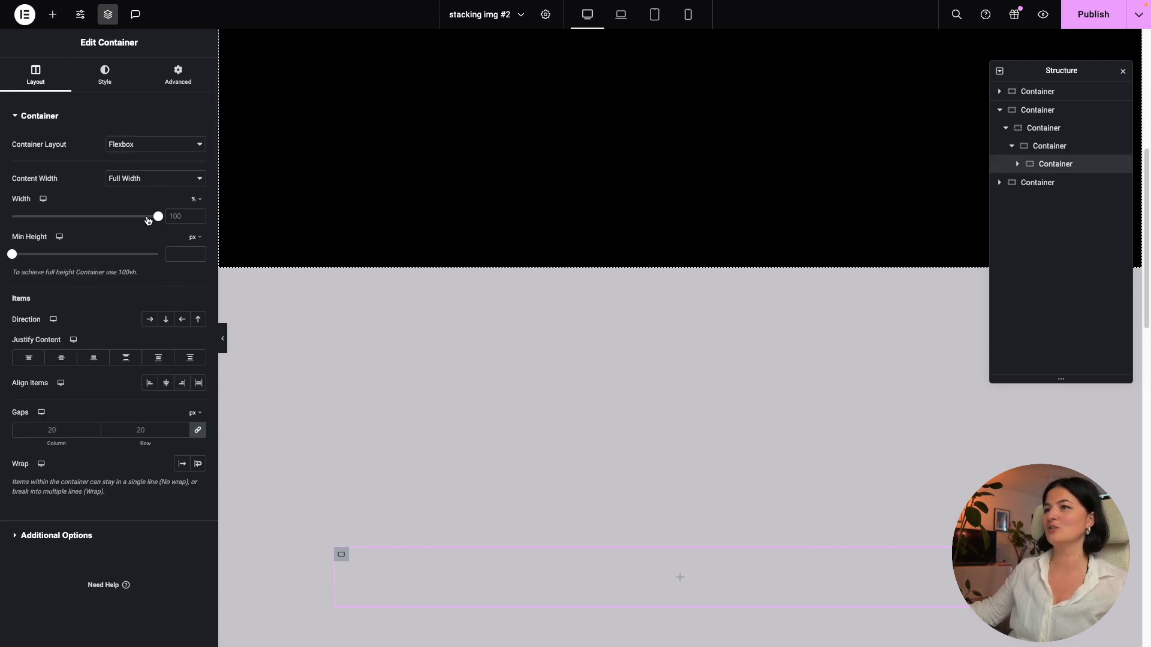
{"action": "left_click", "coordinate": [174, 76]}
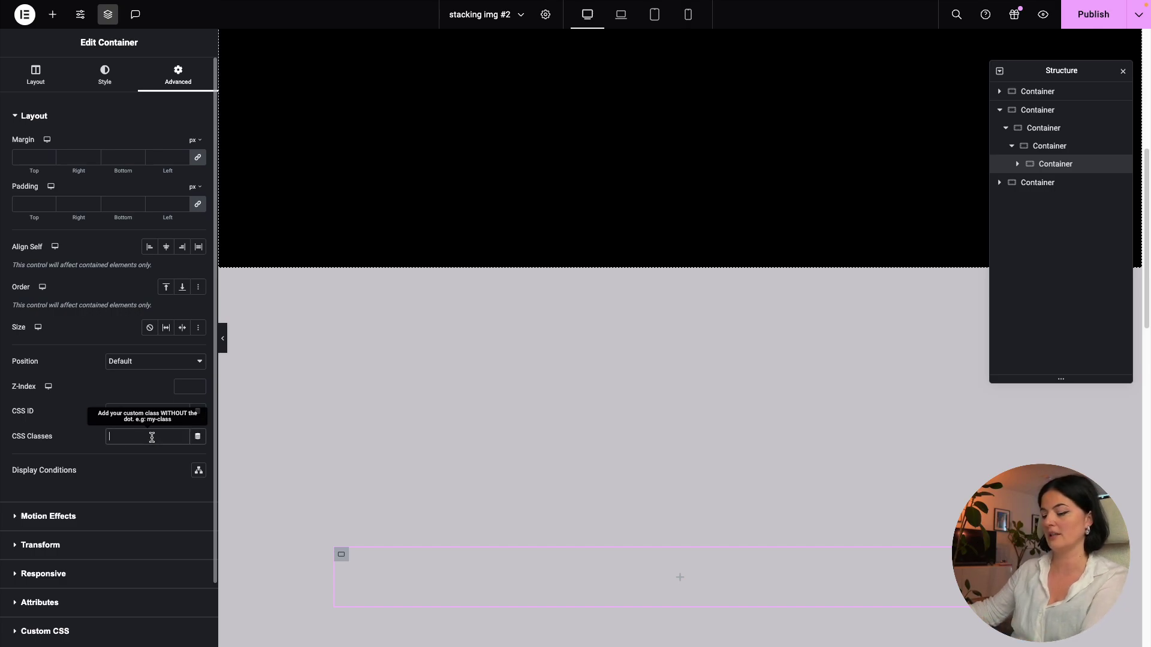
{"action": "left_click", "coordinate": [159, 438]}
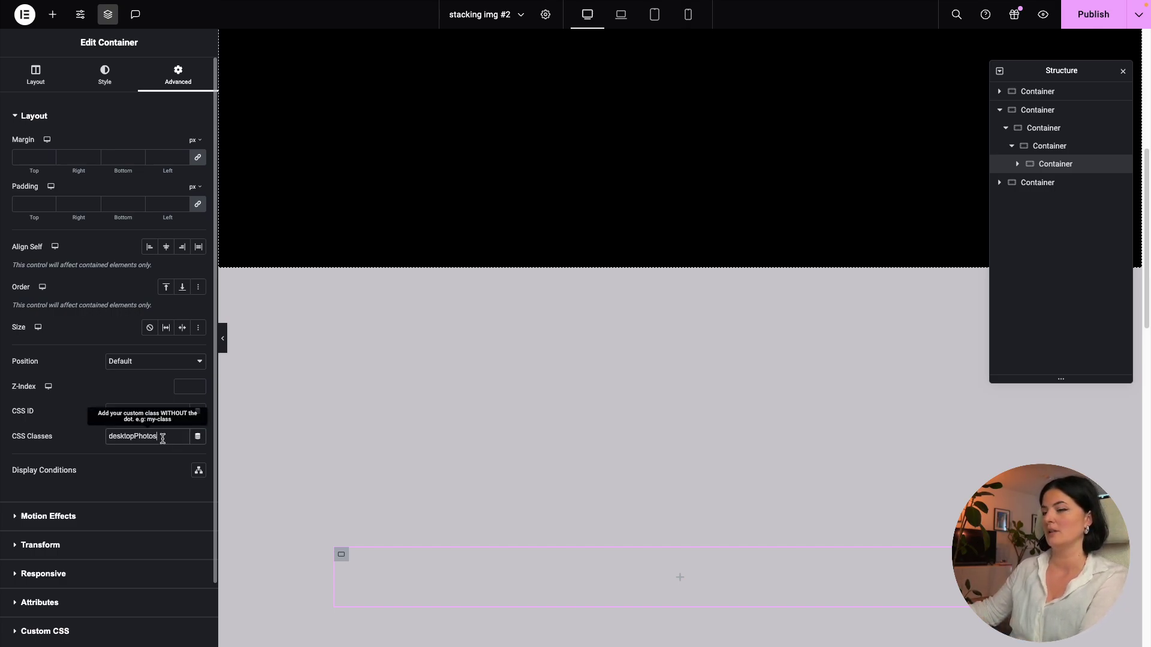
{"action": "left_click", "coordinate": [36, 76]}
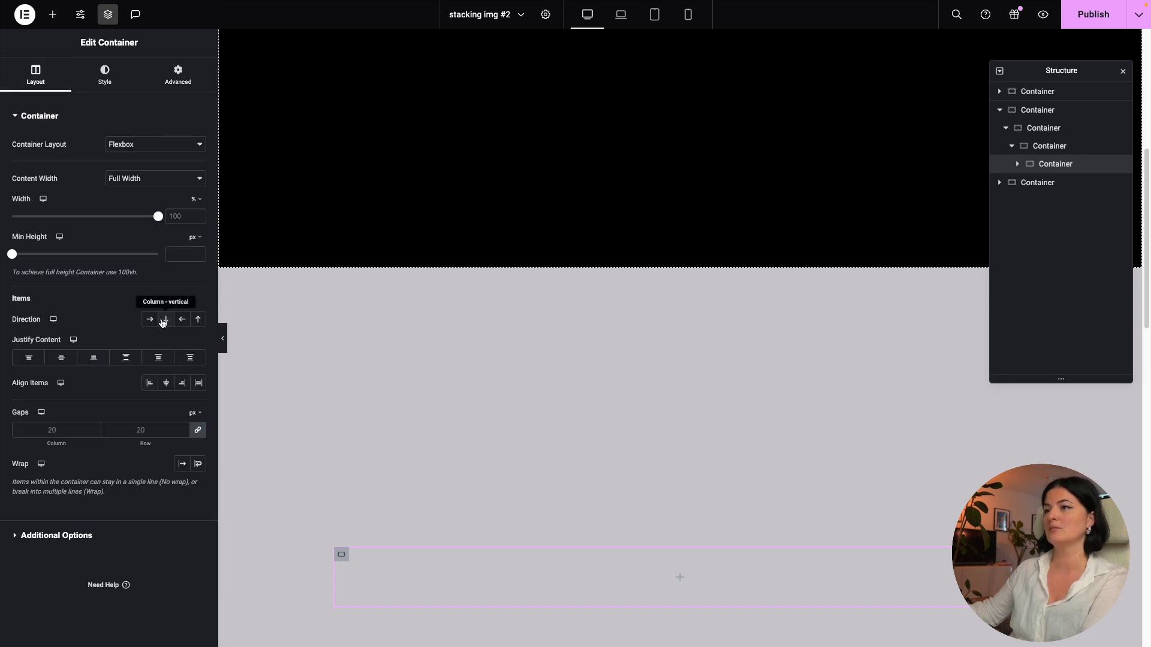
{"action": "left_click", "coordinate": [1071, 23]}
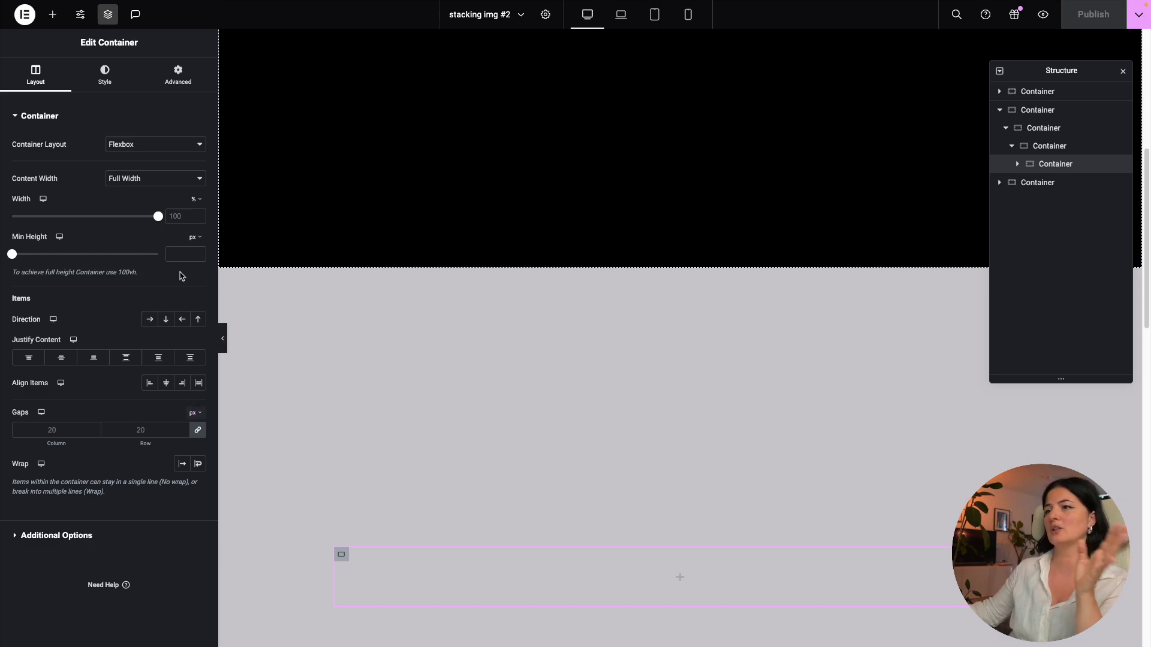
{"action": "left_click", "coordinate": [178, 77]}
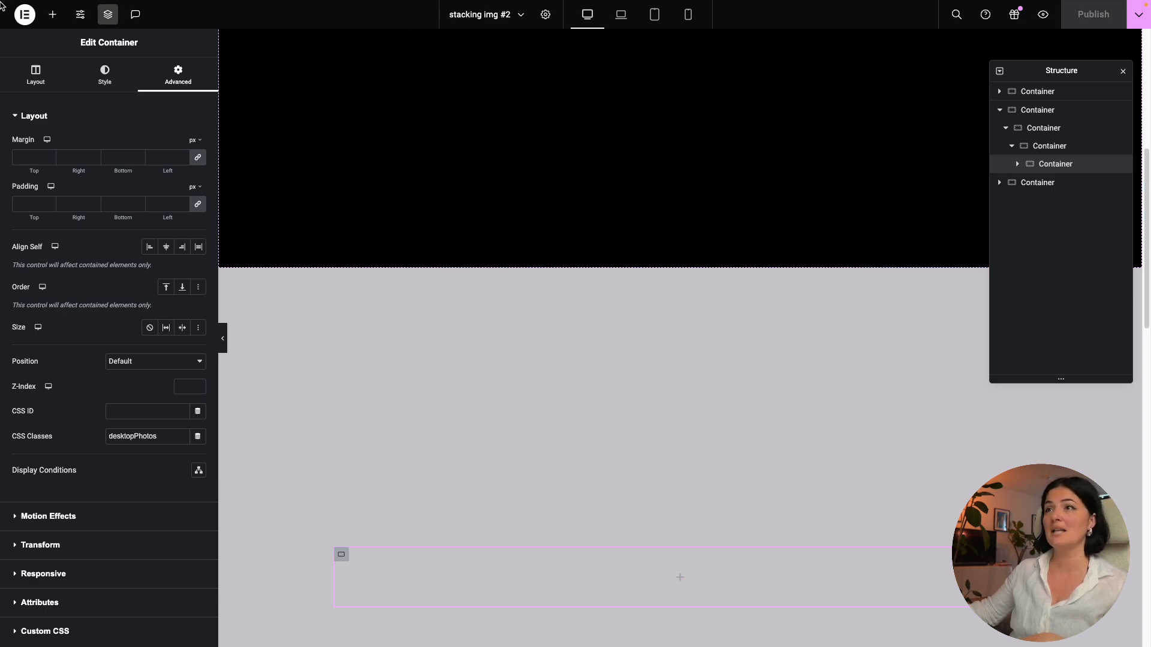
{"action": "left_click", "coordinate": [1018, 164]}
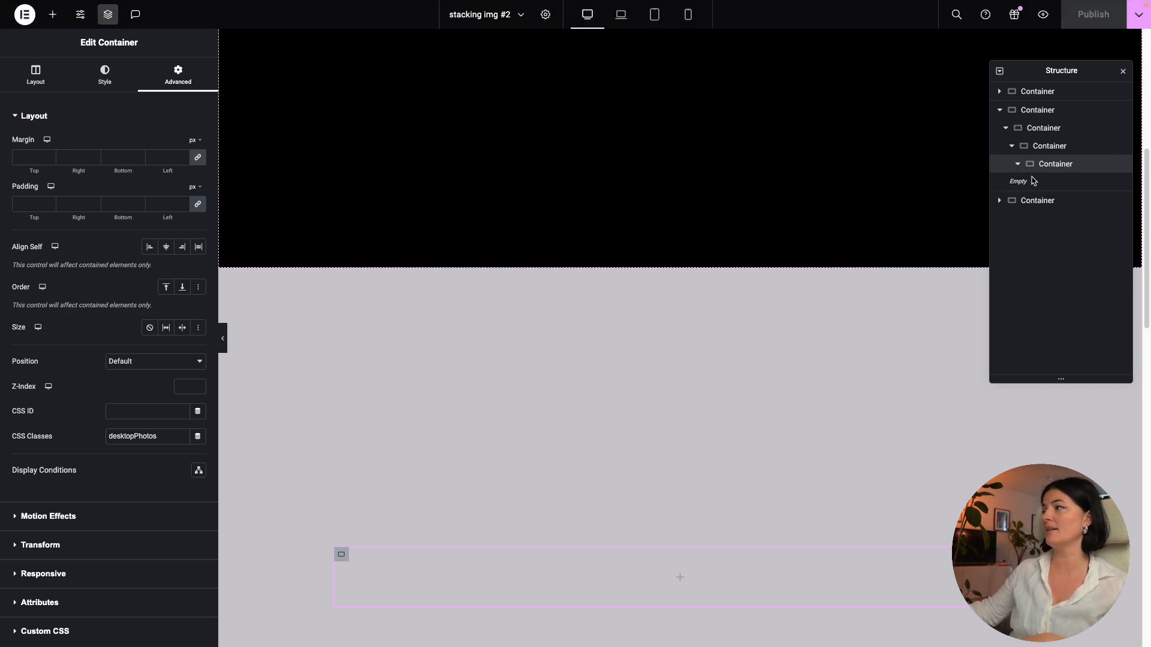
{"action": "left_click", "coordinate": [52, 14]}
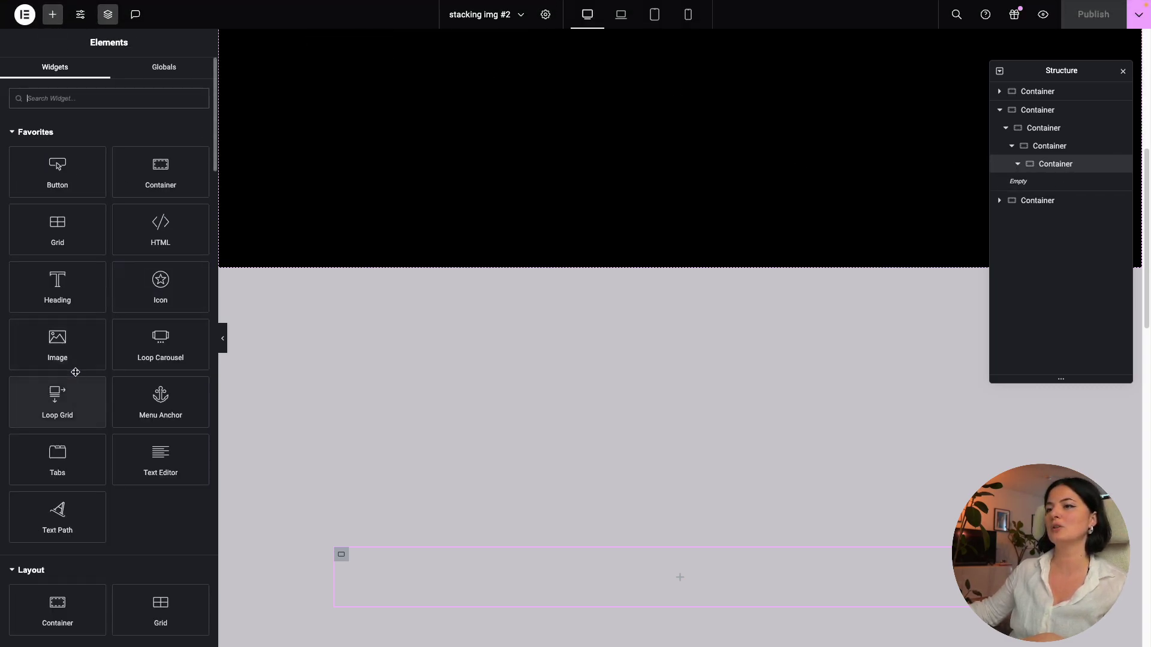
Insert an Image widget showing the aerial beach photo with surfboards into desktopPhotos.
{"action": "left_click_drag", "start_coordinate": [72, 362], "coordinate": [383, 576]}
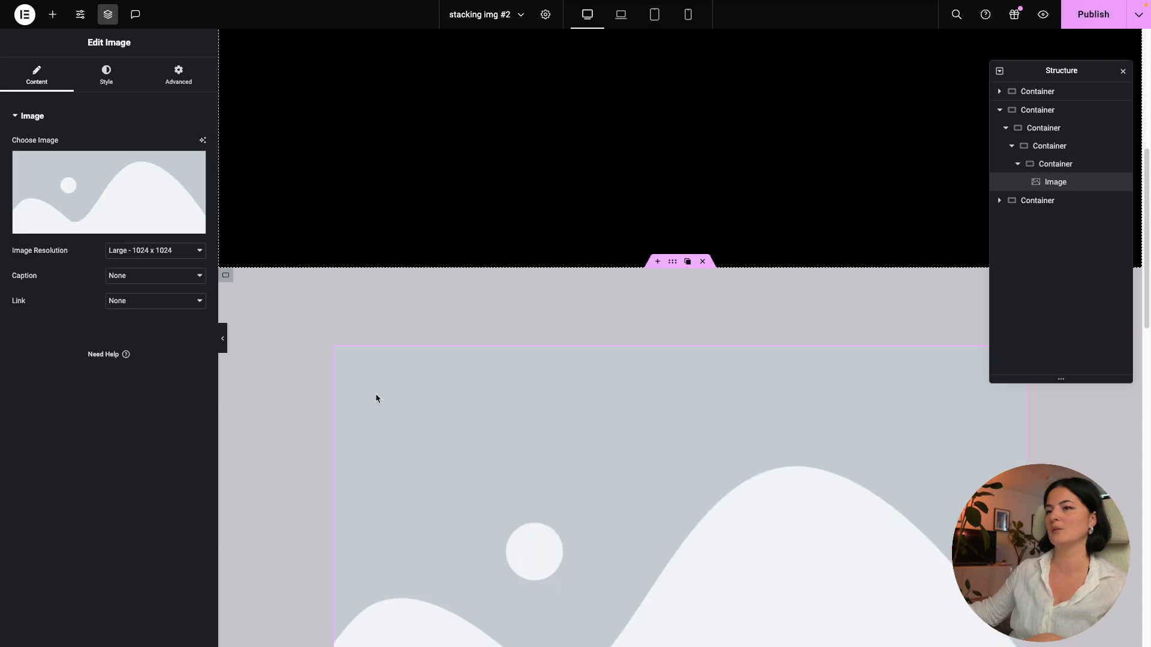
{"action": "left_click", "coordinate": [152, 193]}
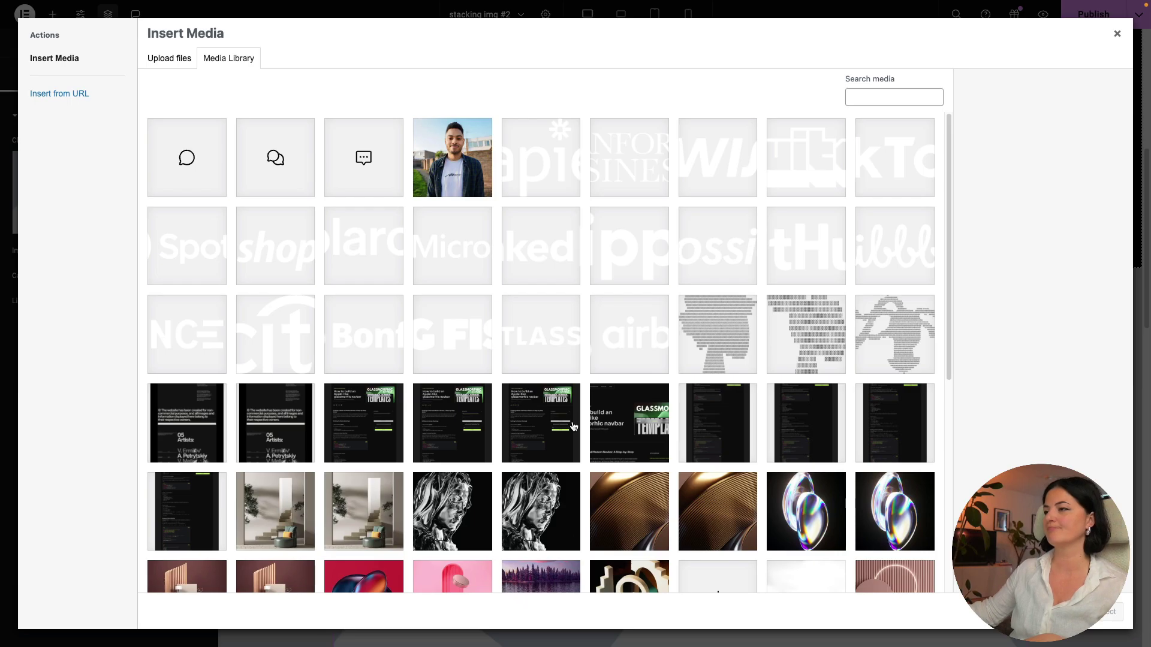
{"action": "scroll", "coordinate": [614, 443], "scroll_direction": "down", "scroll_amount": 5}
{"action": "left_click", "coordinate": [621, 395]}
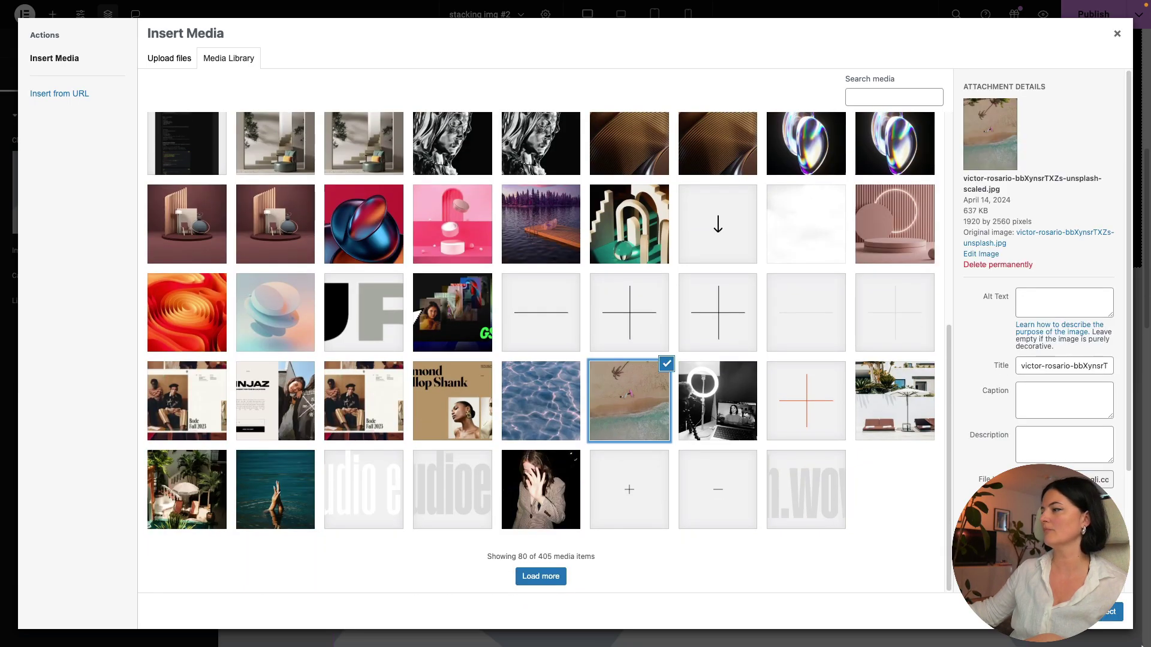
{"action": "left_click", "coordinate": [1112, 611]}
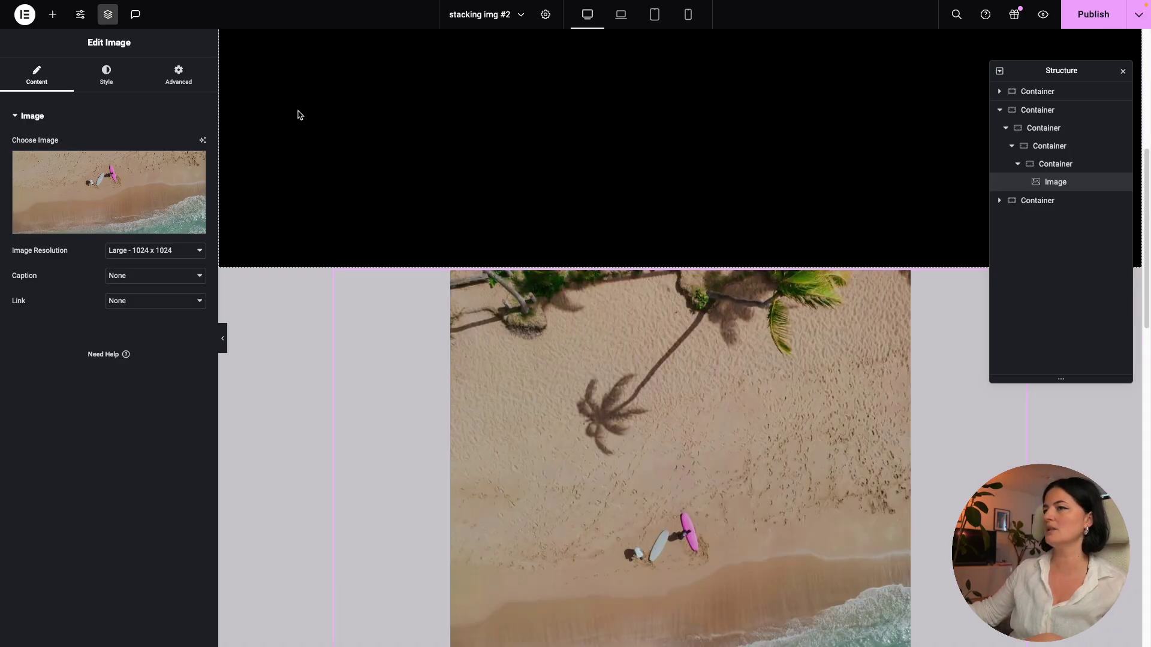
Set the beach image's width, max width and height to 100% with Object Fit Cover.
{"action": "left_click", "coordinate": [114, 77]}
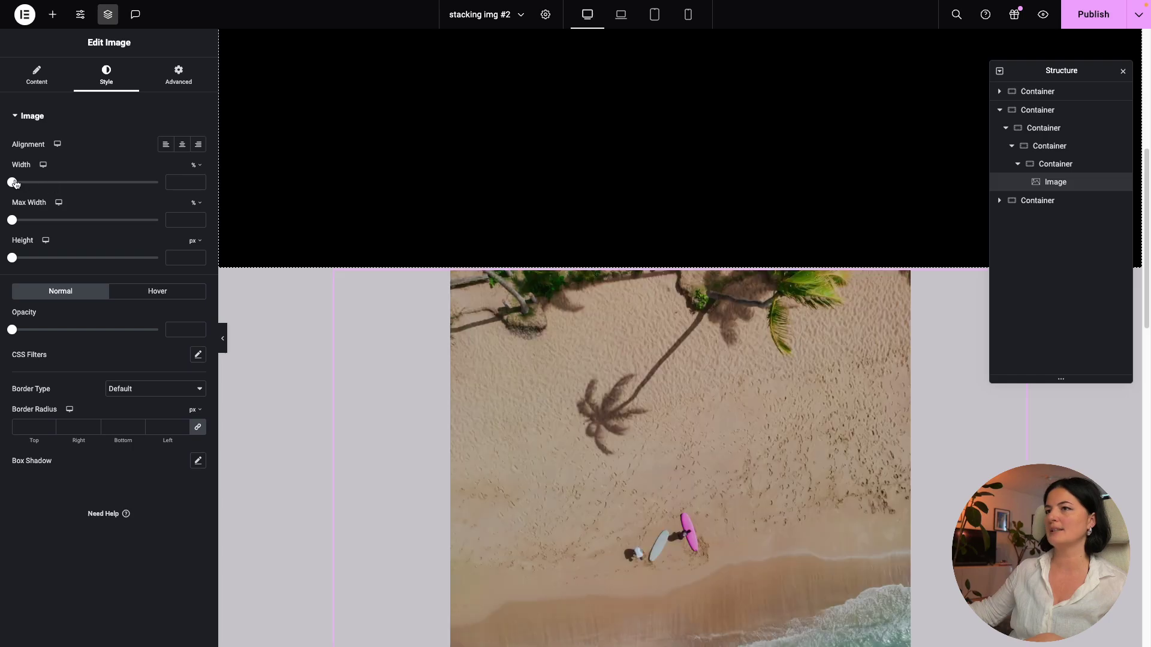
{"action": "left_click_drag", "start_coordinate": [15, 184], "coordinate": [174, 185]}
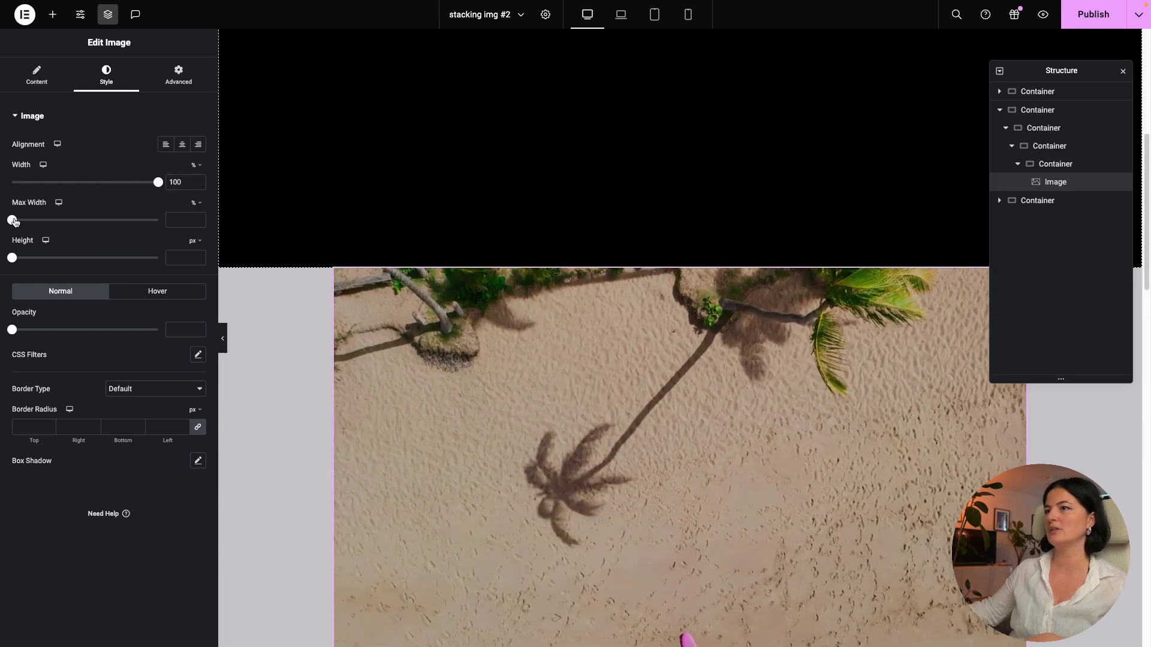
{"action": "left_click_drag", "start_coordinate": [13, 221], "coordinate": [173, 220]}
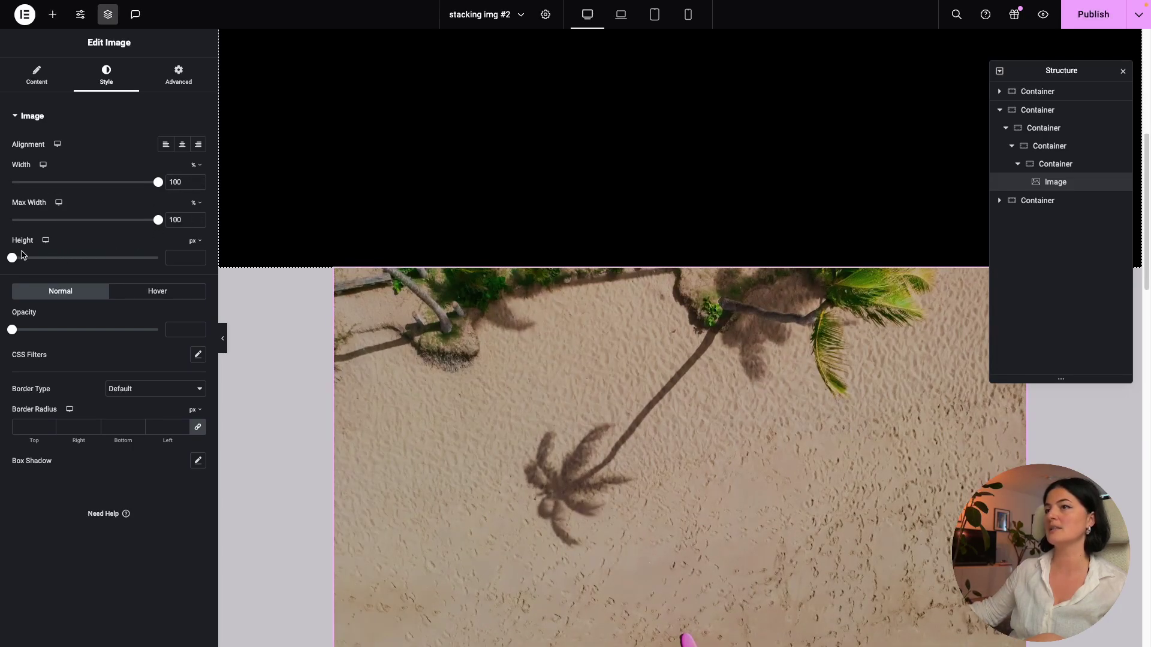
{"action": "mouse_move", "coordinate": [16, 259]}
{"action": "left_mouse_down"}
{"action": "mouse_move", "coordinate": [132, 259]}
{"action": "mouse_move", "coordinate": [120, 259]}
{"action": "left_mouse_up"}
{"action": "left_click", "coordinate": [195, 240]}
{"action": "left_click", "coordinate": [192, 258]}
{"action": "left_click_drag", "start_coordinate": [12, 259], "coordinate": [237, 263]}
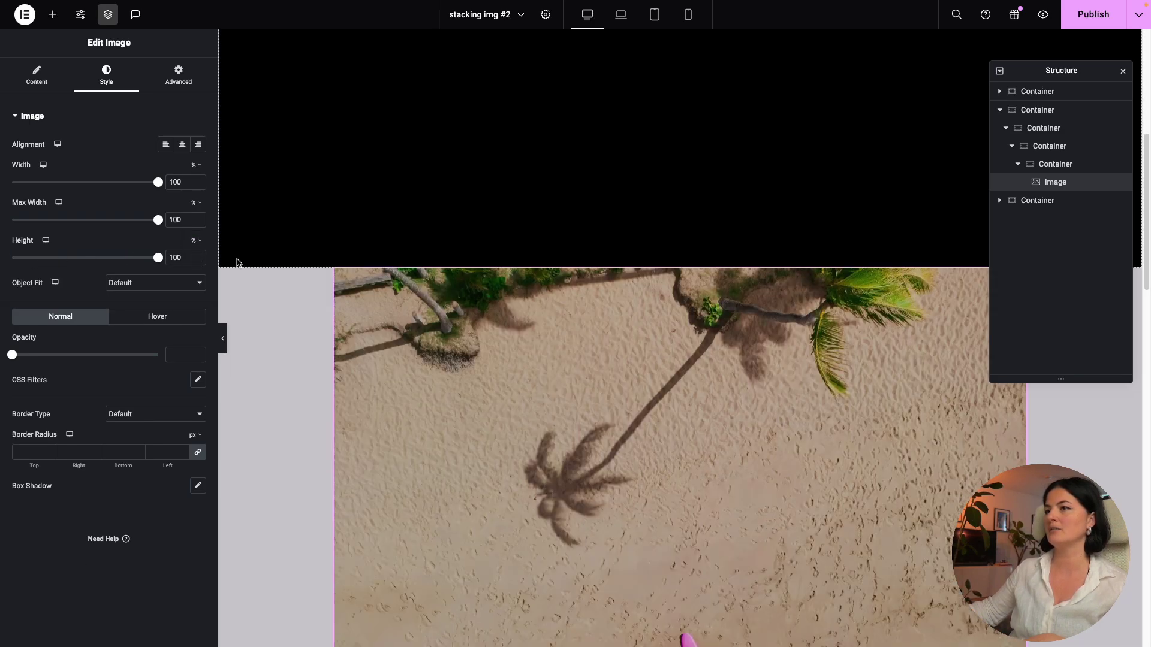
{"action": "left_click", "coordinate": [151, 285]}
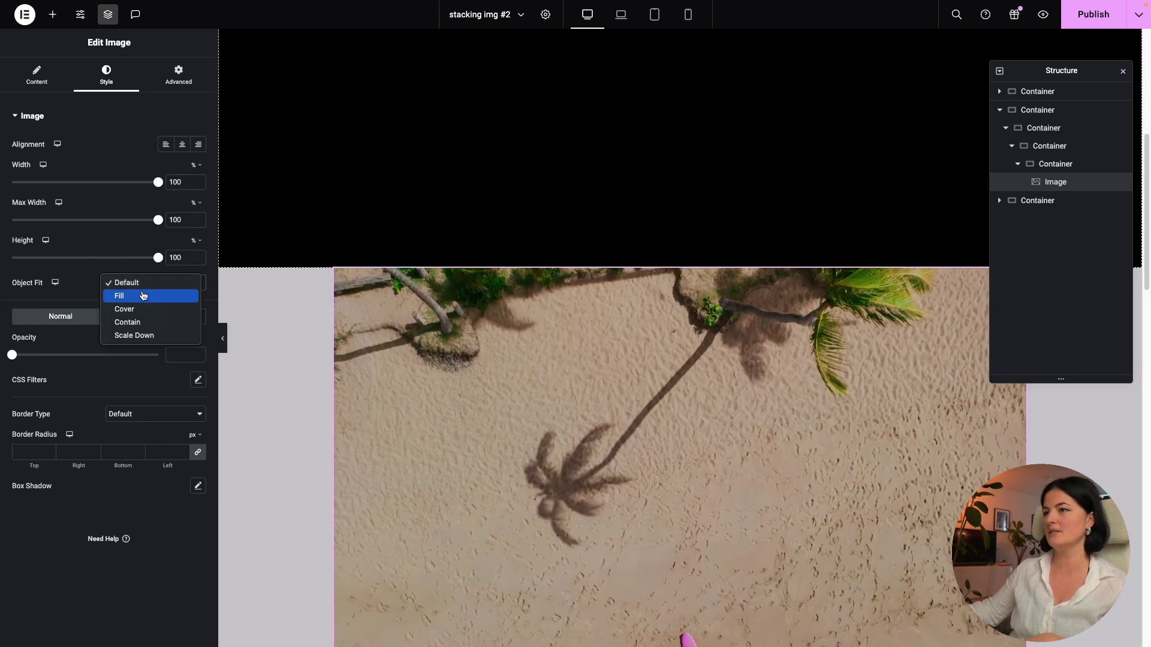
{"action": "left_click", "coordinate": [140, 308]}
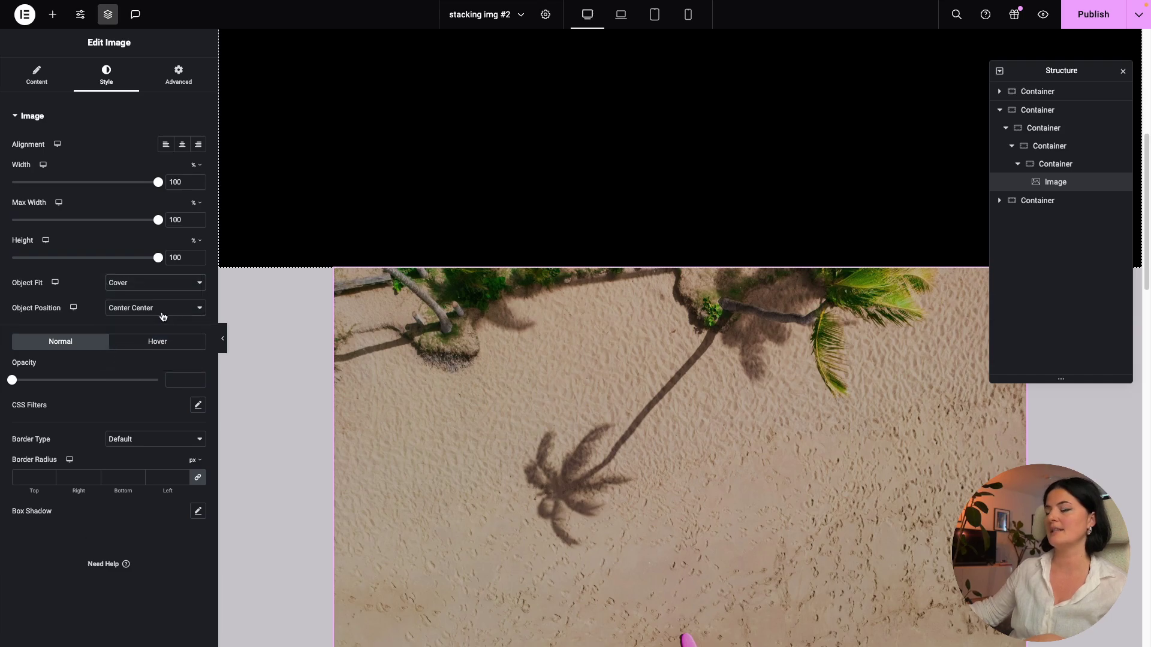
{"action": "left_click", "coordinate": [179, 75]}
{"action": "left_click", "coordinate": [135, 461]}
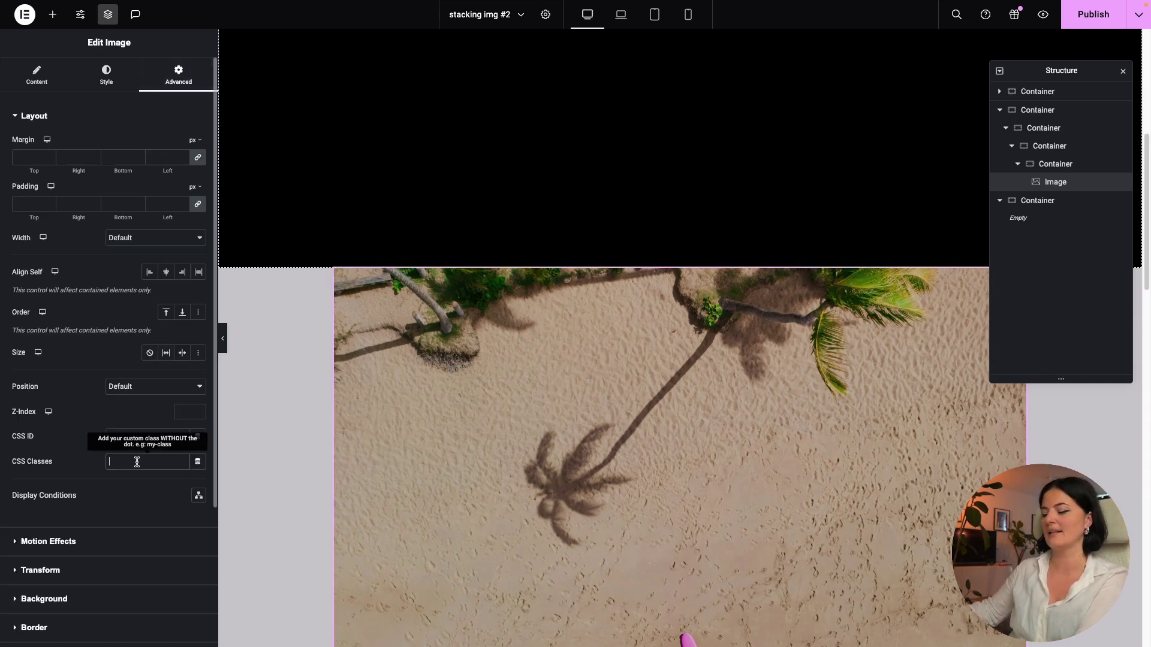
Class the beach image 'desktopPhoto' and duplicate it with the rippling water photo.
{"action": "type", "text": "desktopPhoto"}
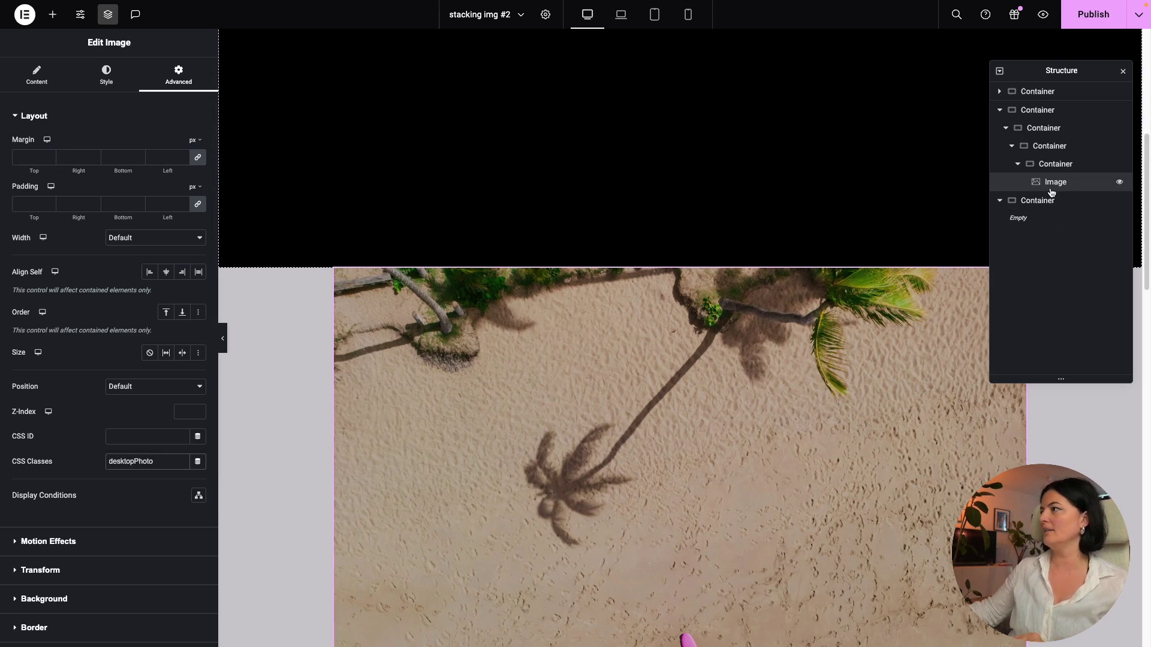
{"action": "right_click", "coordinate": [1050, 189]}
{"action": "left_click", "coordinate": [1051, 226]}
{"action": "left_click", "coordinate": [109, 192]}
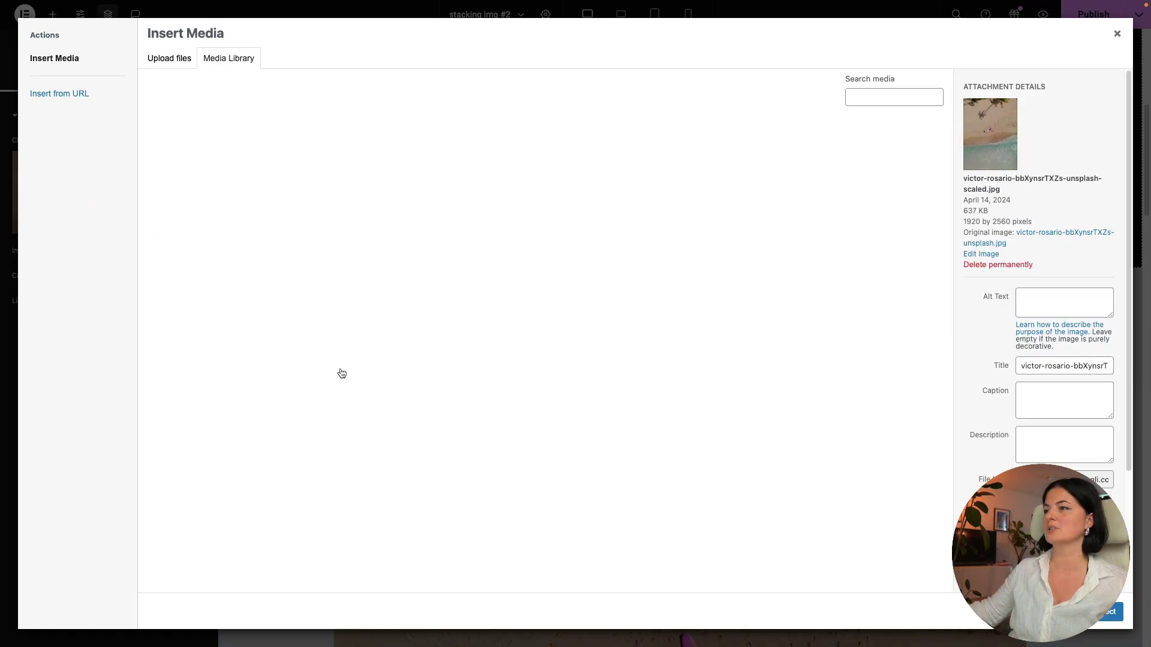
{"action": "scroll", "coordinate": [342, 374], "scroll_direction": "down", "scroll_amount": 10}
{"action": "left_click", "coordinate": [541, 400]}
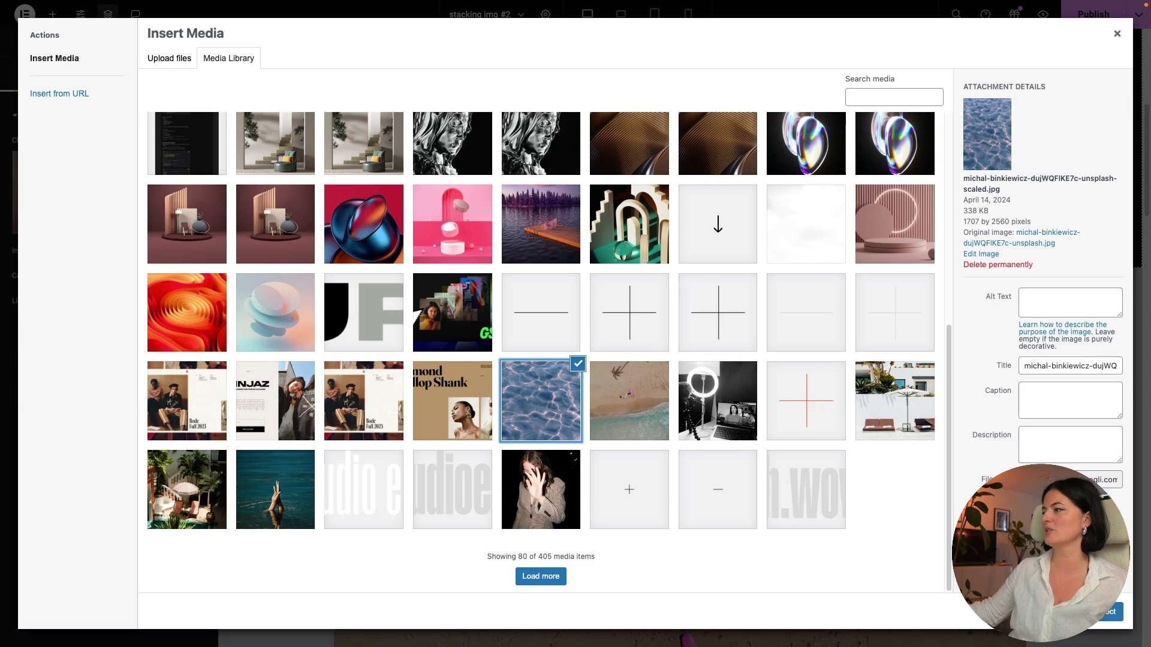
{"action": "left_click", "coordinate": [1109, 612]}
Duplicate the water image and swap the copy to the palm courtyard photo.
{"action": "right_click", "coordinate": [1052, 200]}
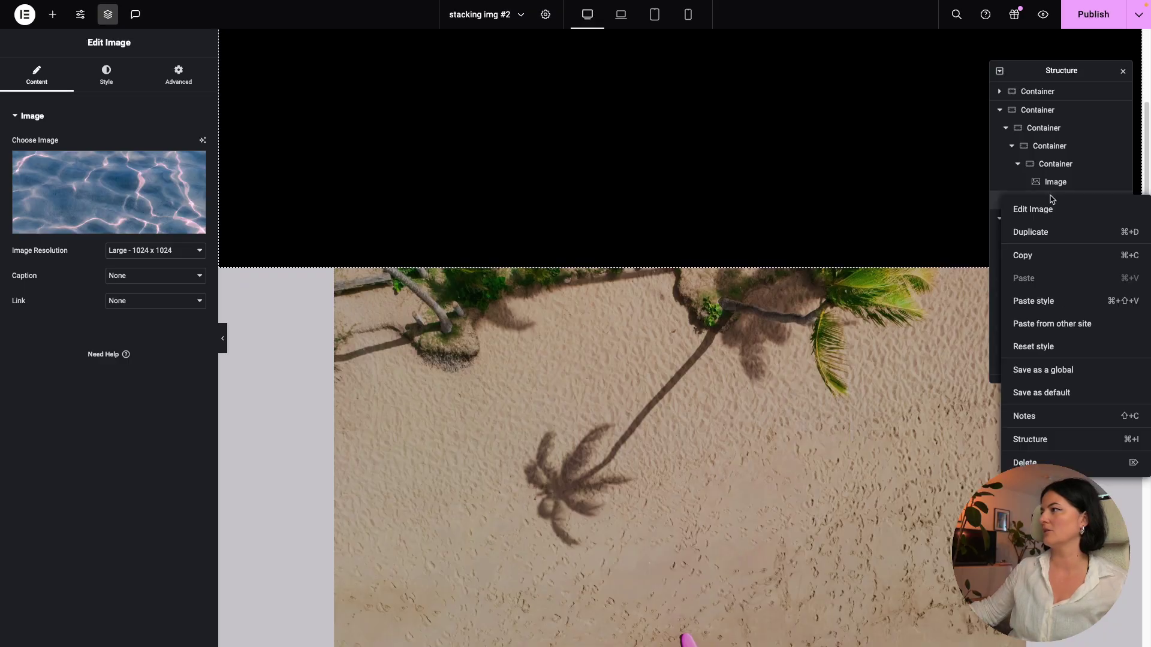
{"action": "left_click", "coordinate": [1037, 234]}
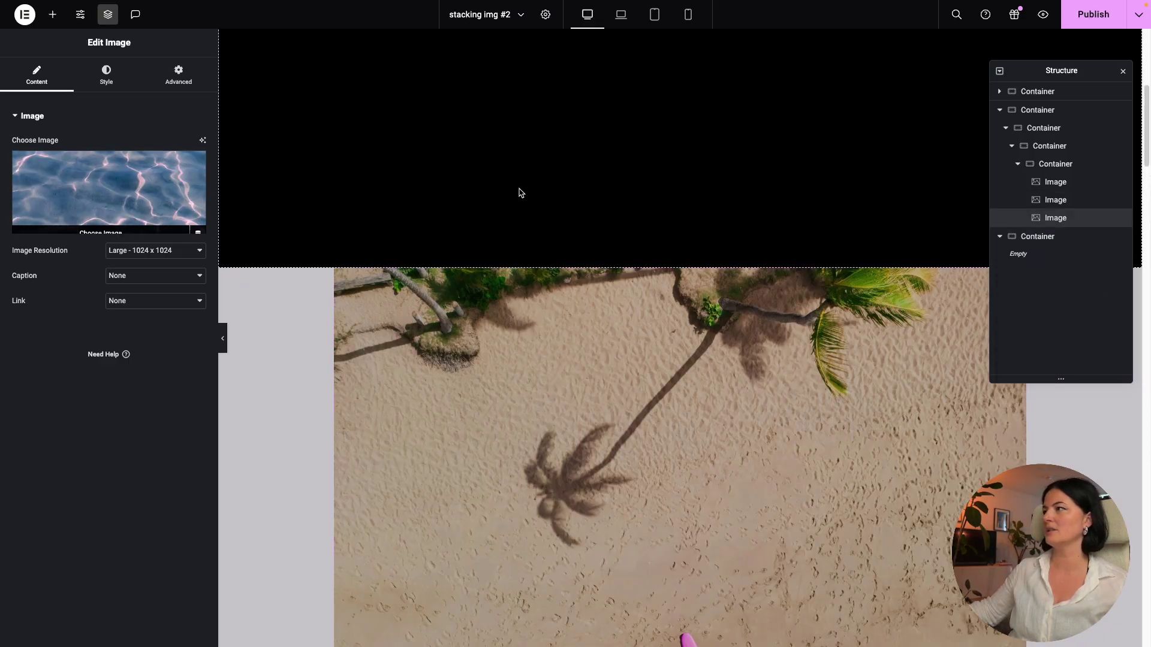
{"action": "left_click", "coordinate": [161, 200]}
{"action": "scroll", "coordinate": [633, 527], "scroll_direction": "down", "scroll_amount": 3}
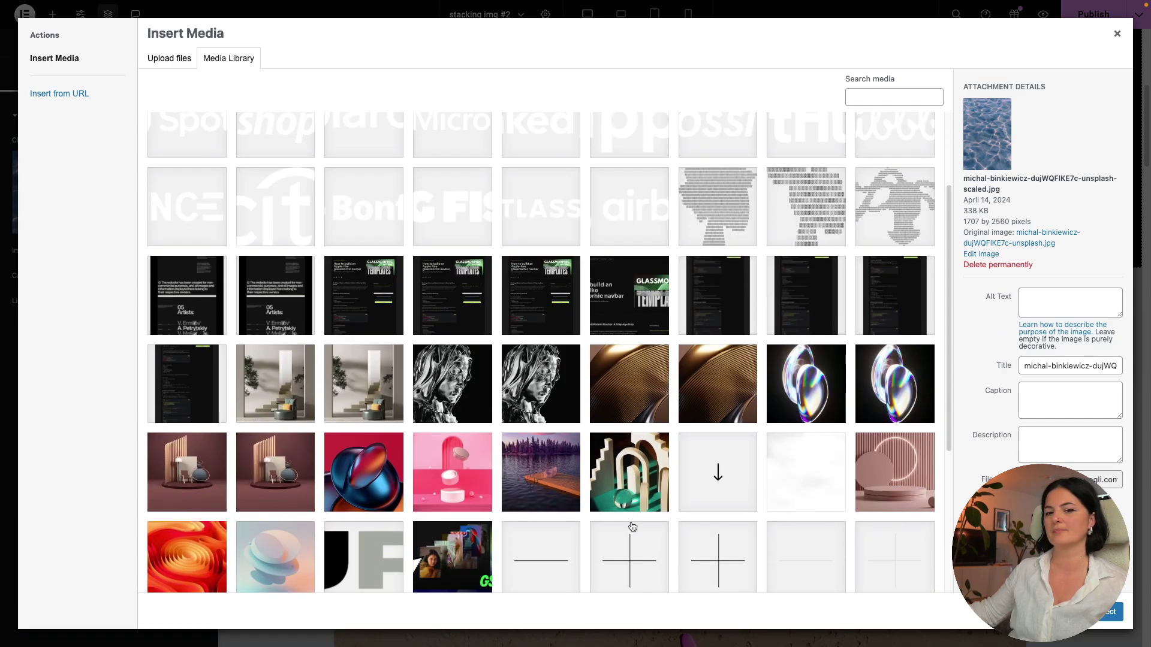
{"action": "scroll", "coordinate": [461, 522], "scroll_direction": "down", "scroll_amount": 3}
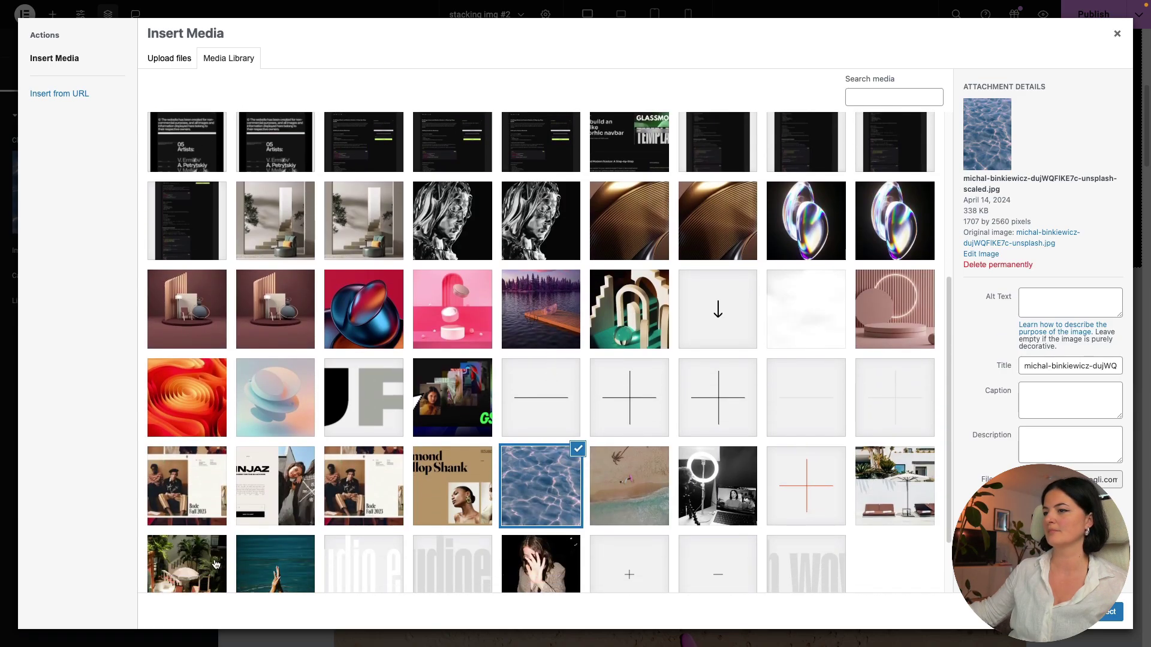
{"action": "left_click", "coordinate": [216, 564]}
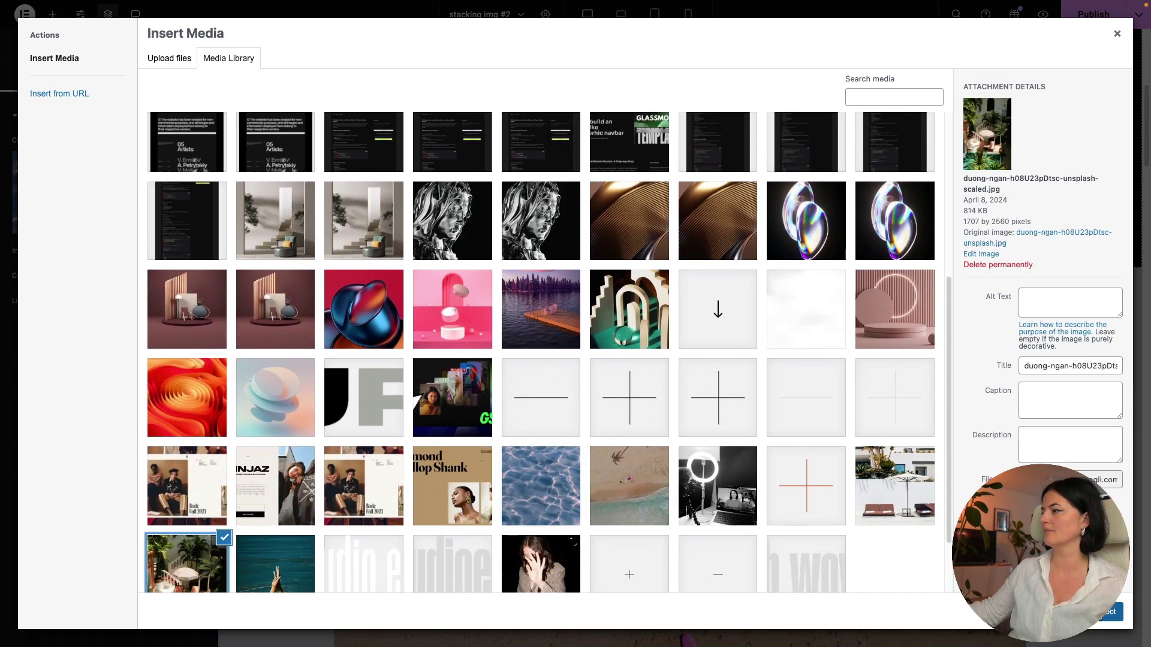
{"action": "left_click", "coordinate": [1109, 612]}
{"action": "left_click", "coordinate": [1082, 23]}
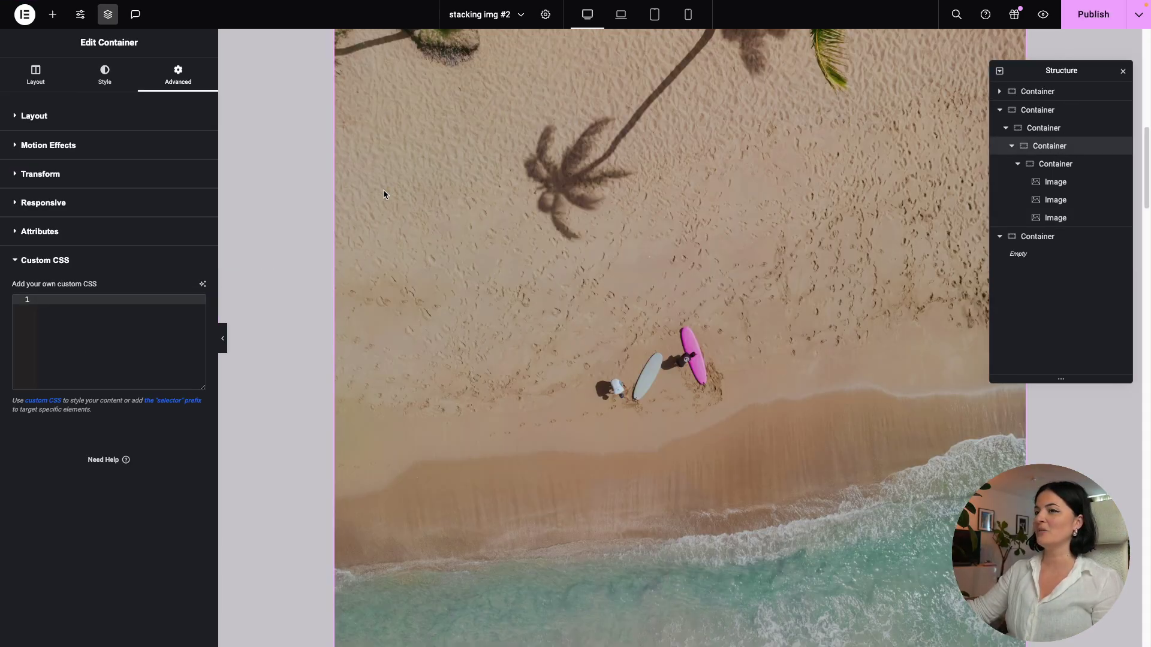
{"action": "mouse_move", "coordinate": [1049, 145]}
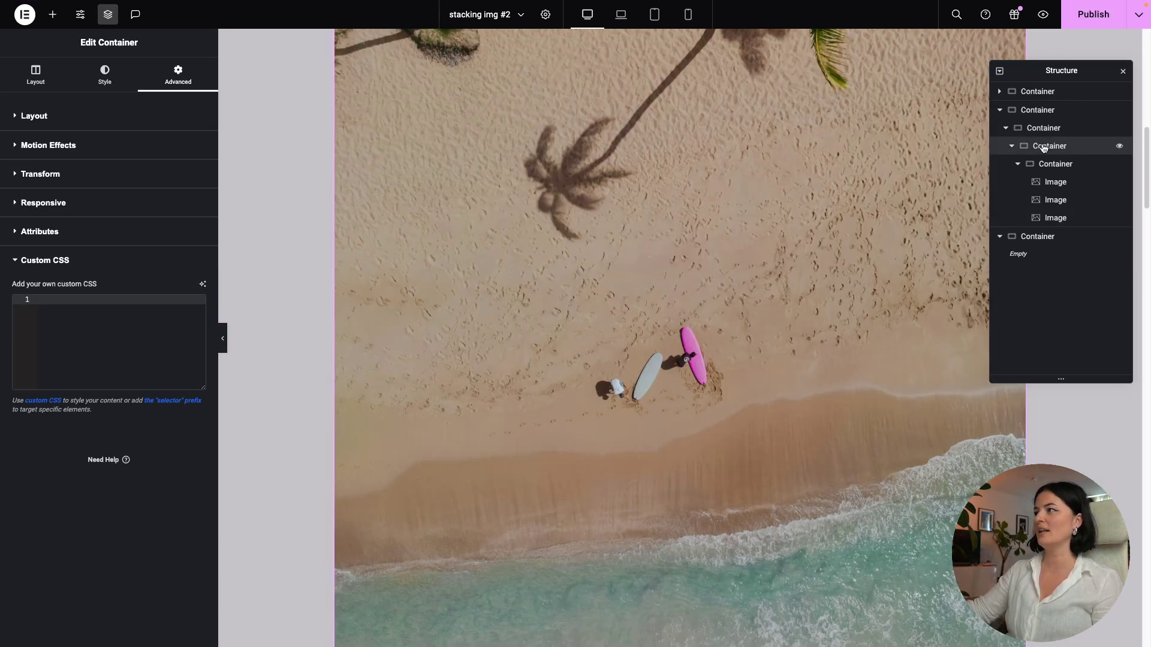
Locate the .top { transition: 0s; } rule in the container's custom CSS.
{"action": "left_click", "coordinate": [111, 114]}
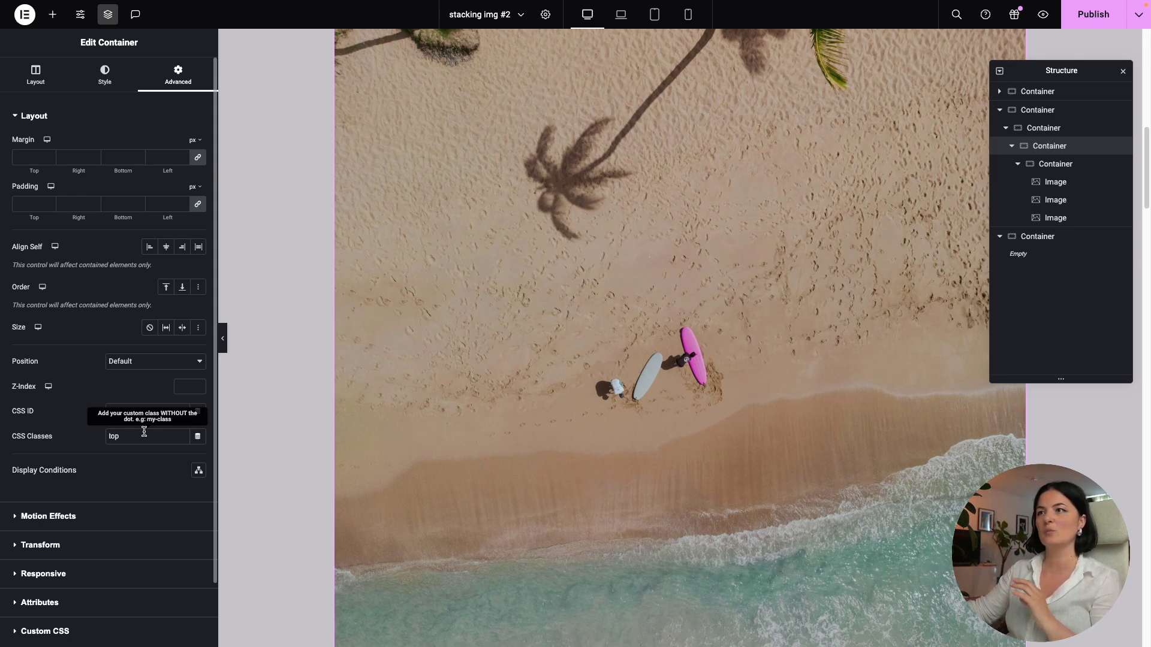
{"action": "scroll", "coordinate": [144, 432], "scroll_direction": "down", "scroll_amount": 1}
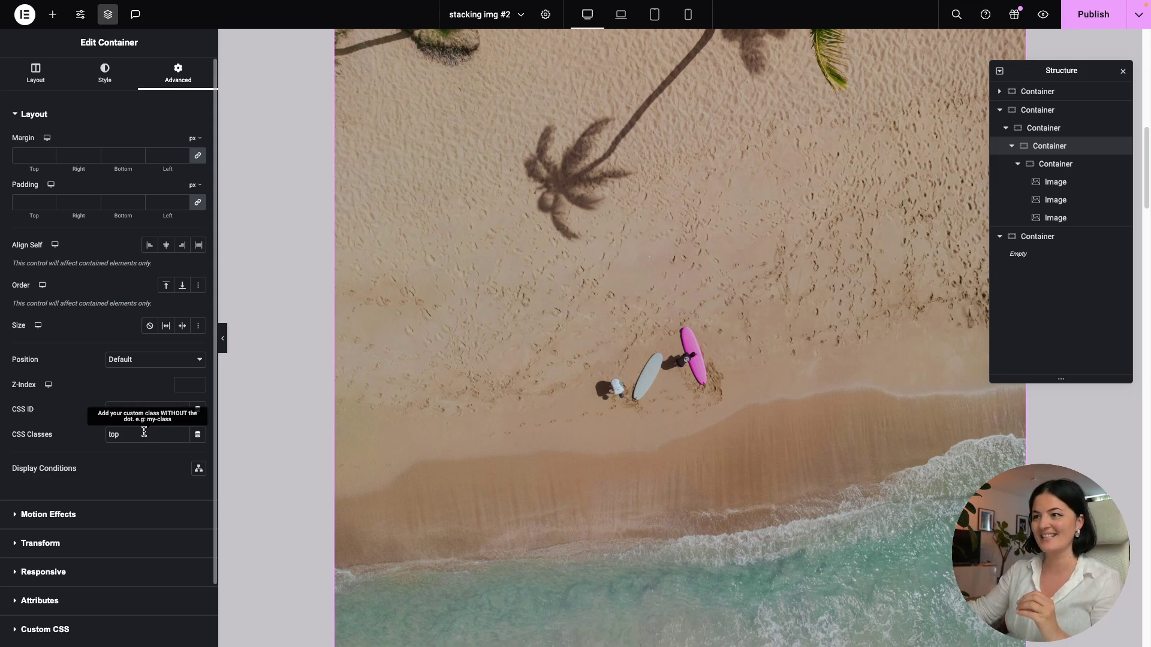
{"action": "scroll", "coordinate": [139, 482], "scroll_direction": "down", "scroll_amount": 2}
{"action": "left_click", "coordinate": [92, 562]}
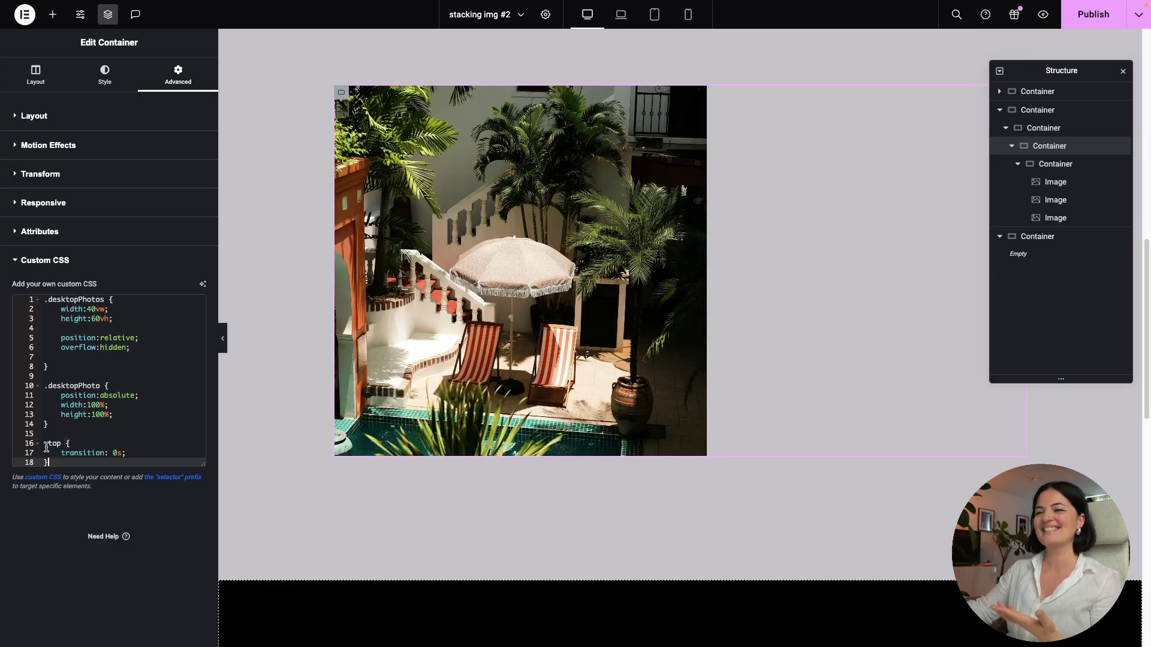
{"action": "left_click", "coordinate": [45, 444]}
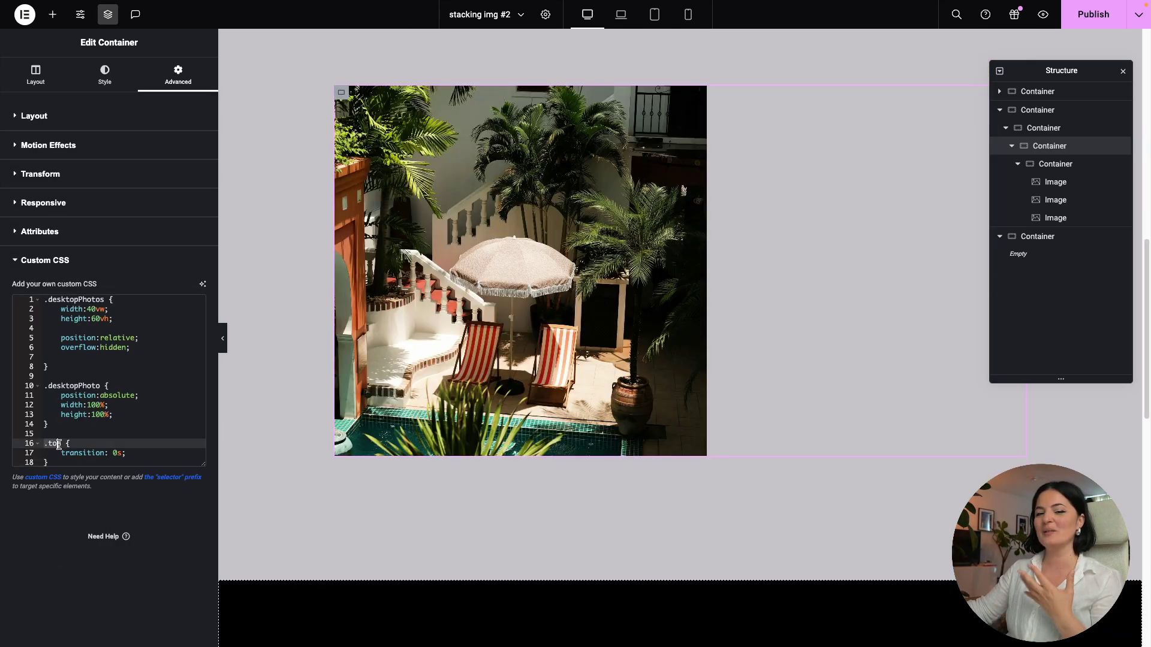
{"action": "left_click", "coordinate": [66, 444]}
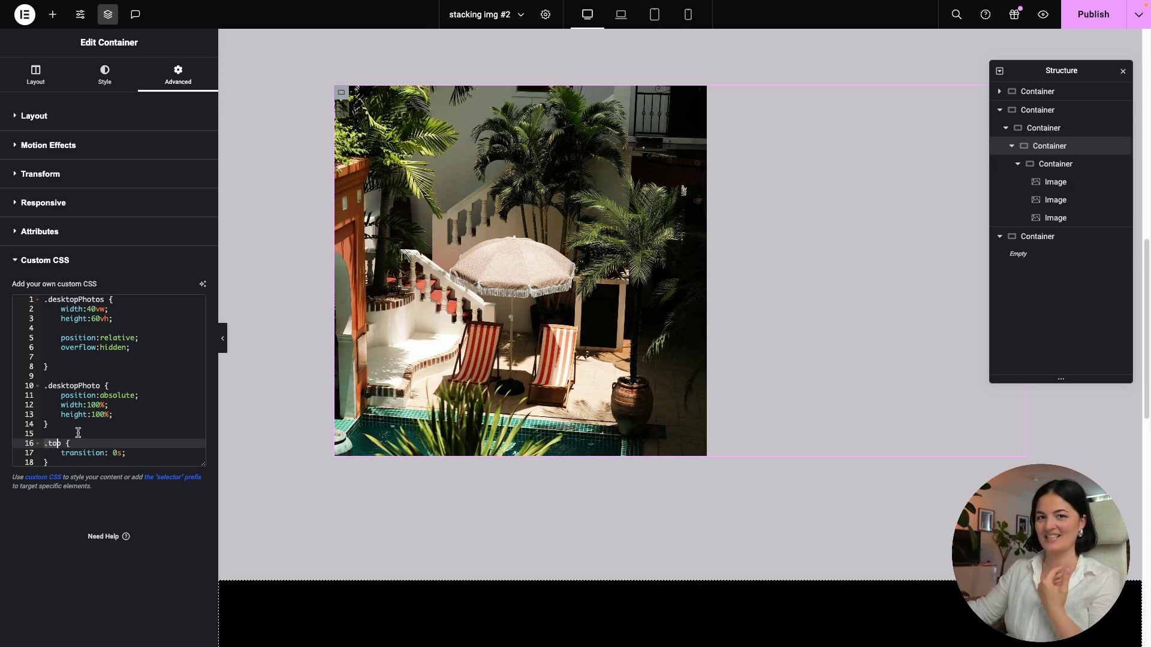
Check the gallery, desktopPhotos and top containers' CSS, then publish the page.
{"action": "left_click", "coordinate": [1031, 131]}
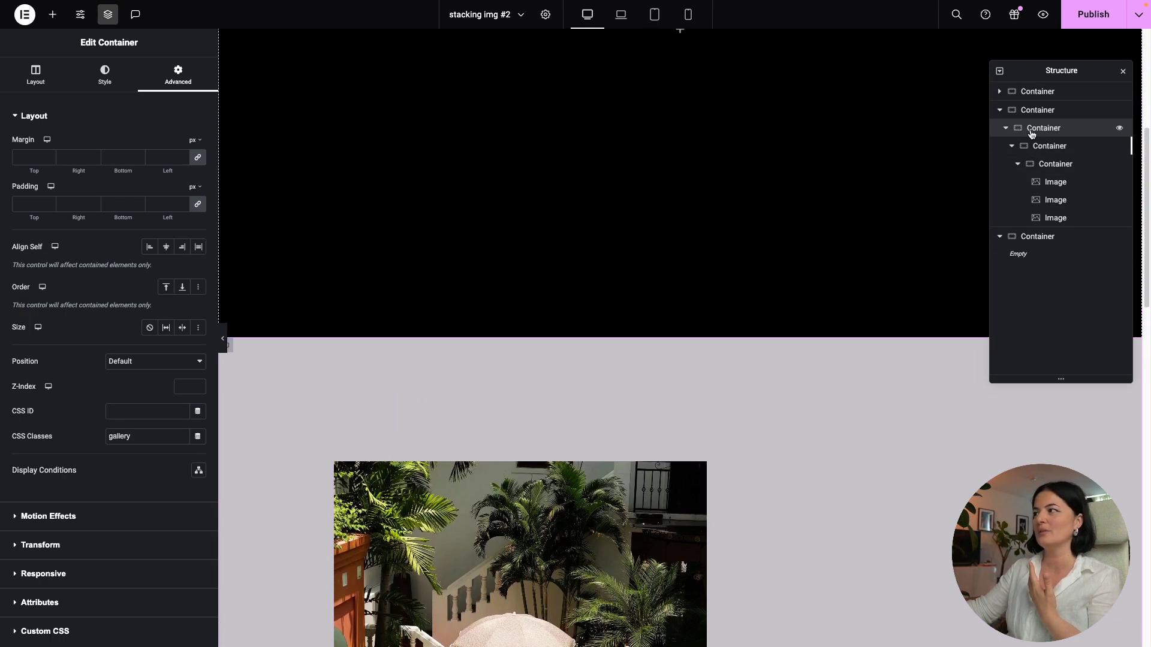
{"action": "left_click", "coordinate": [1045, 168]}
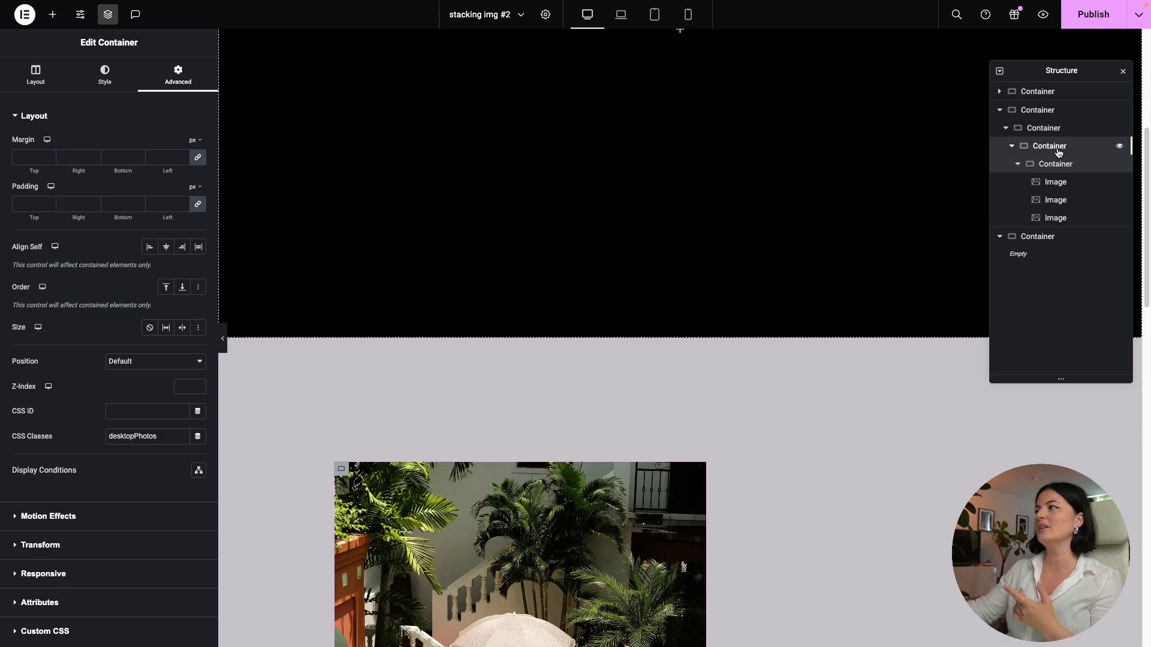
{"action": "left_click", "coordinate": [1031, 146]}
{"action": "scroll", "coordinate": [90, 539], "scroll_direction": "down", "scroll_amount": 2}
{"action": "left_click", "coordinate": [76, 567]}
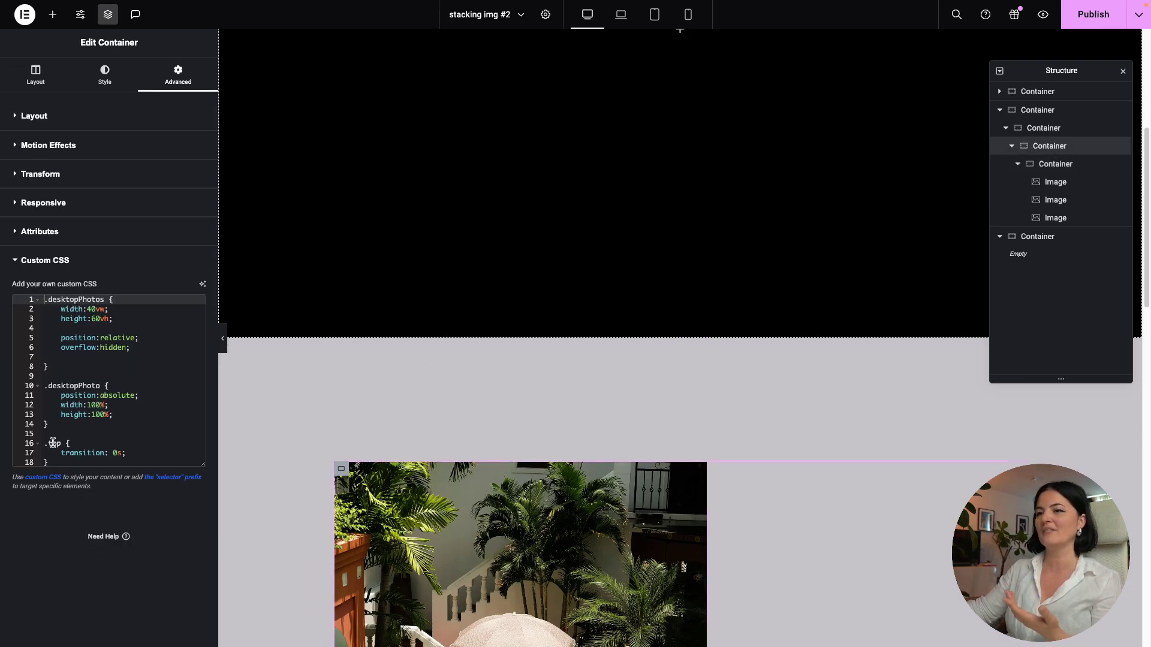
{"action": "left_click_drag", "start_coordinate": [45, 443], "coordinate": [63, 463]}
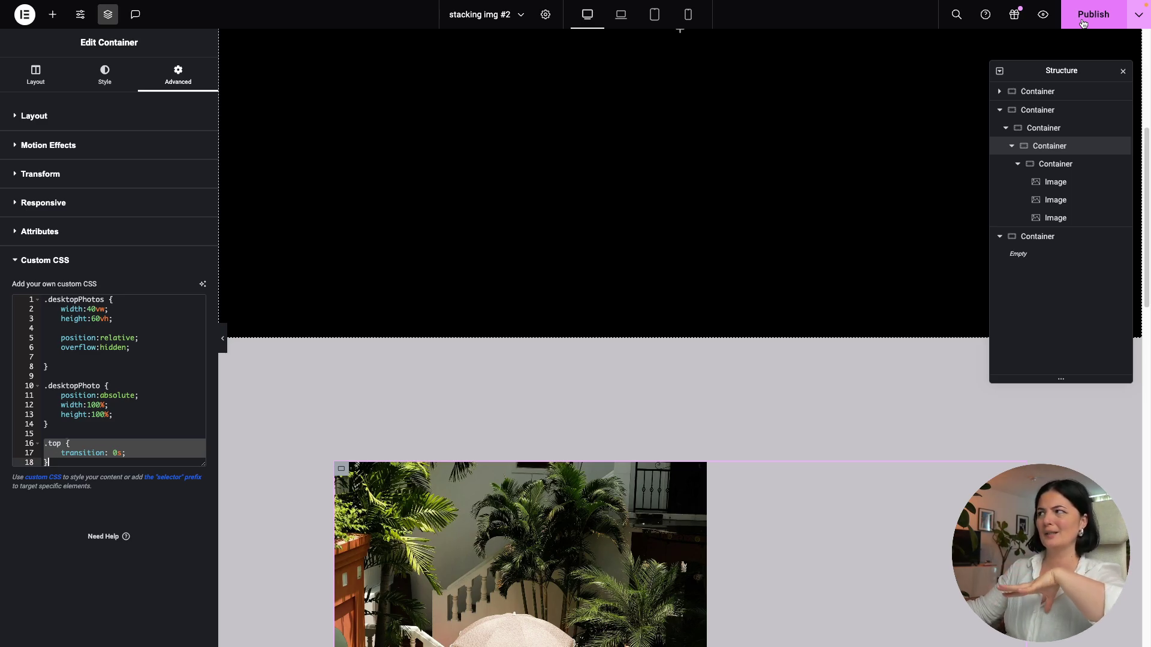
{"action": "left_click", "coordinate": [1084, 23]}
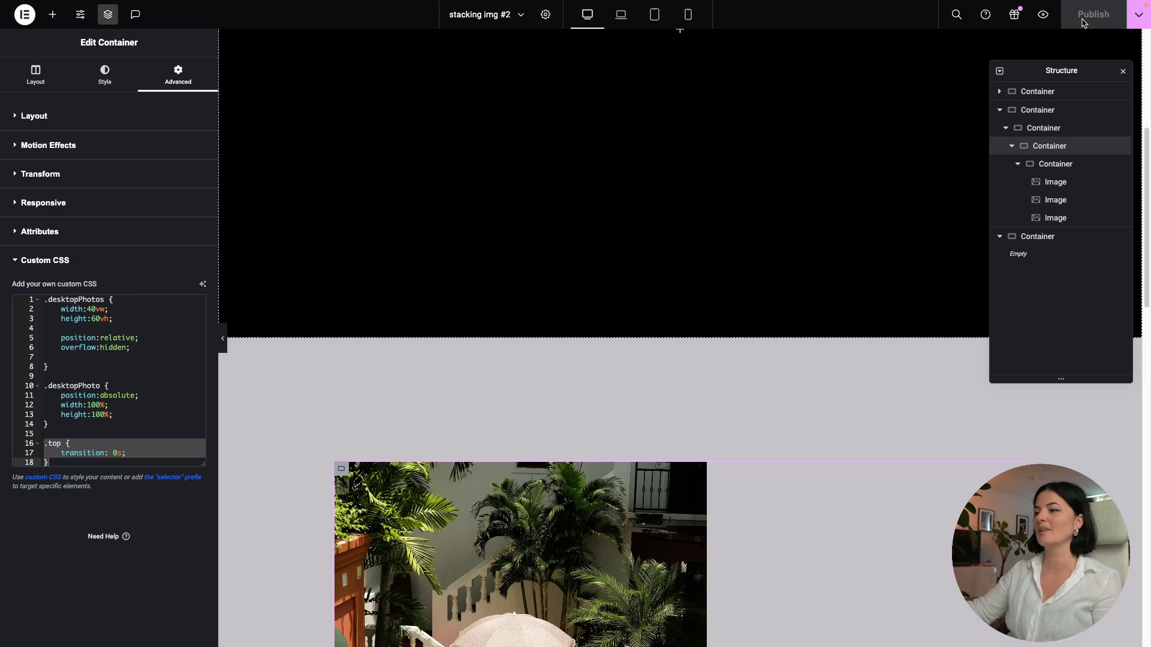
{"action": "scroll", "coordinate": [748, 531], "scroll_direction": "down", "scroll_amount": 4}
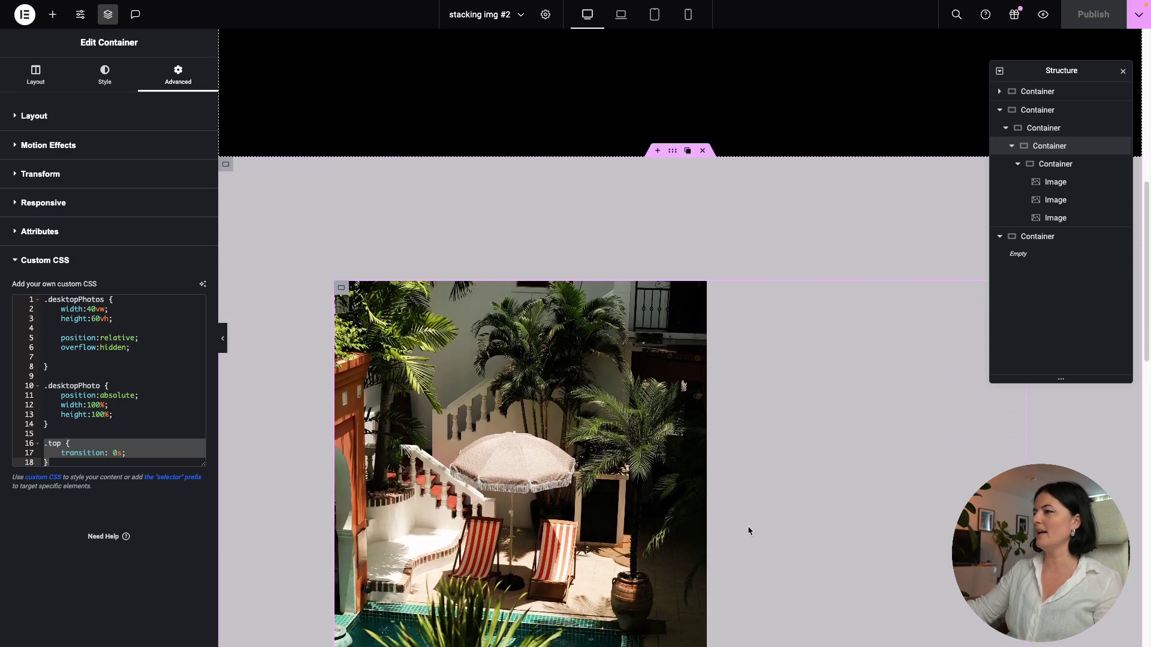
{"action": "mouse_move", "coordinate": [341, 251]}
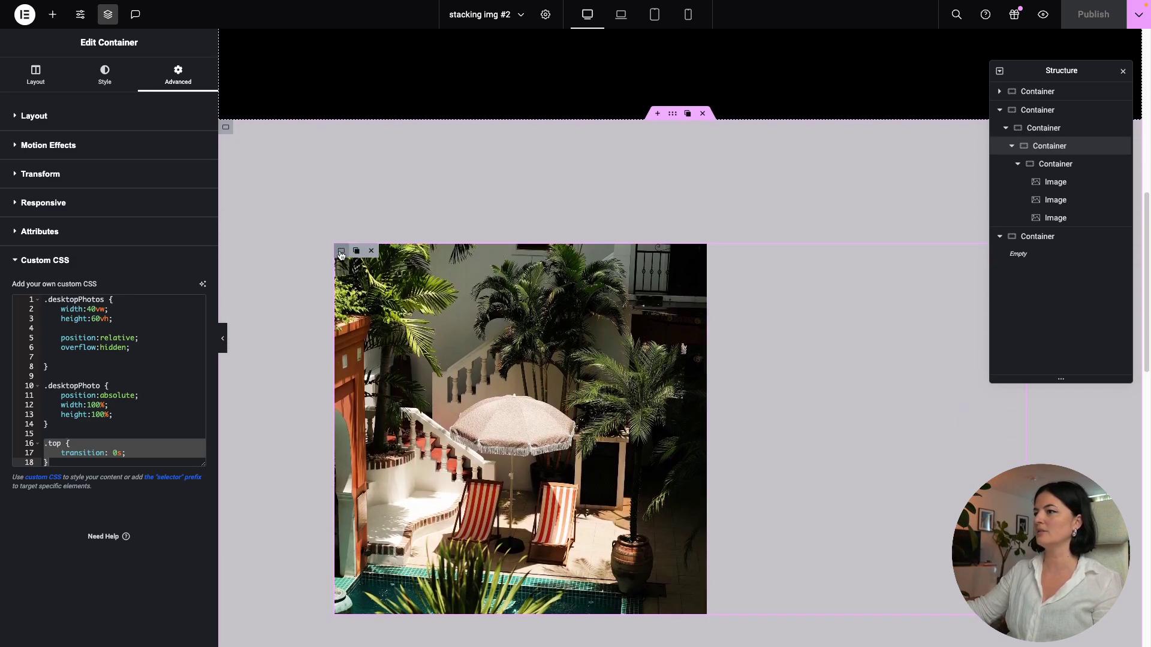
Set the top container's Justify Content and Align Items to Center and publish.
{"action": "left_click", "coordinate": [35, 76]}
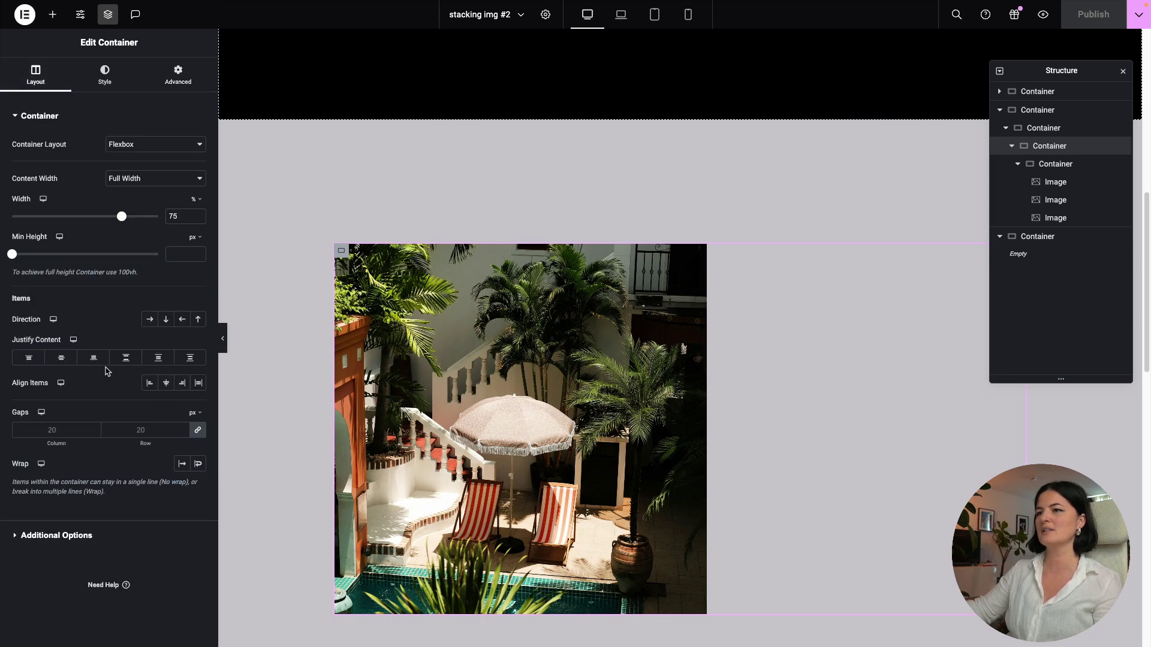
{"action": "left_click", "coordinate": [62, 357]}
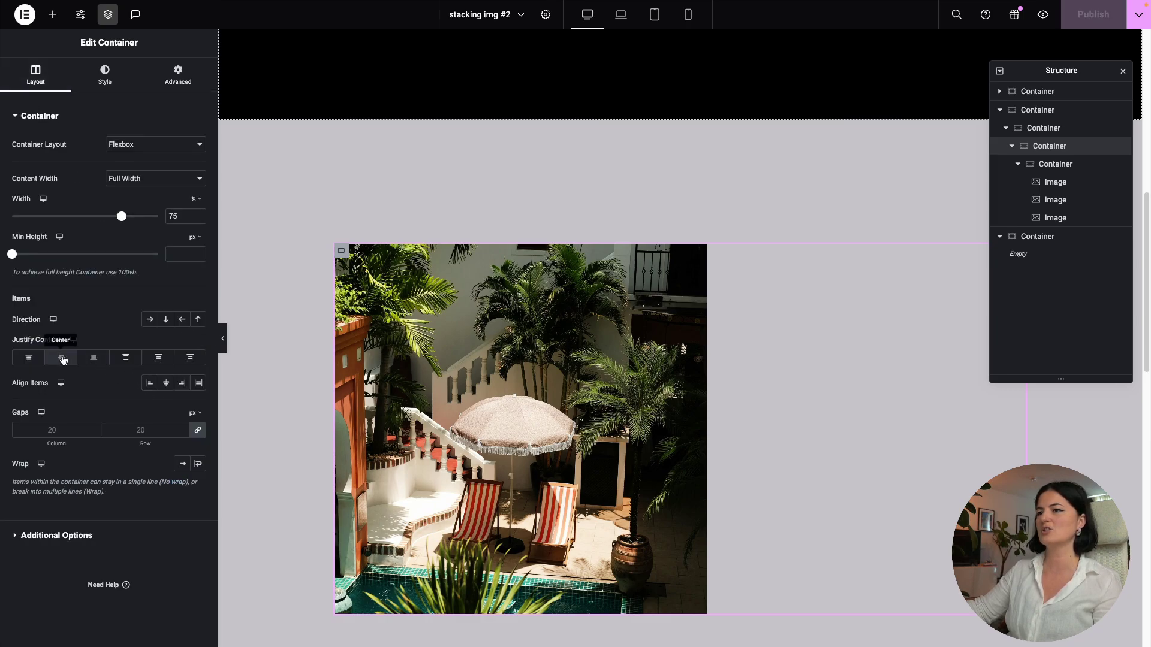
{"action": "left_click", "coordinate": [167, 385]}
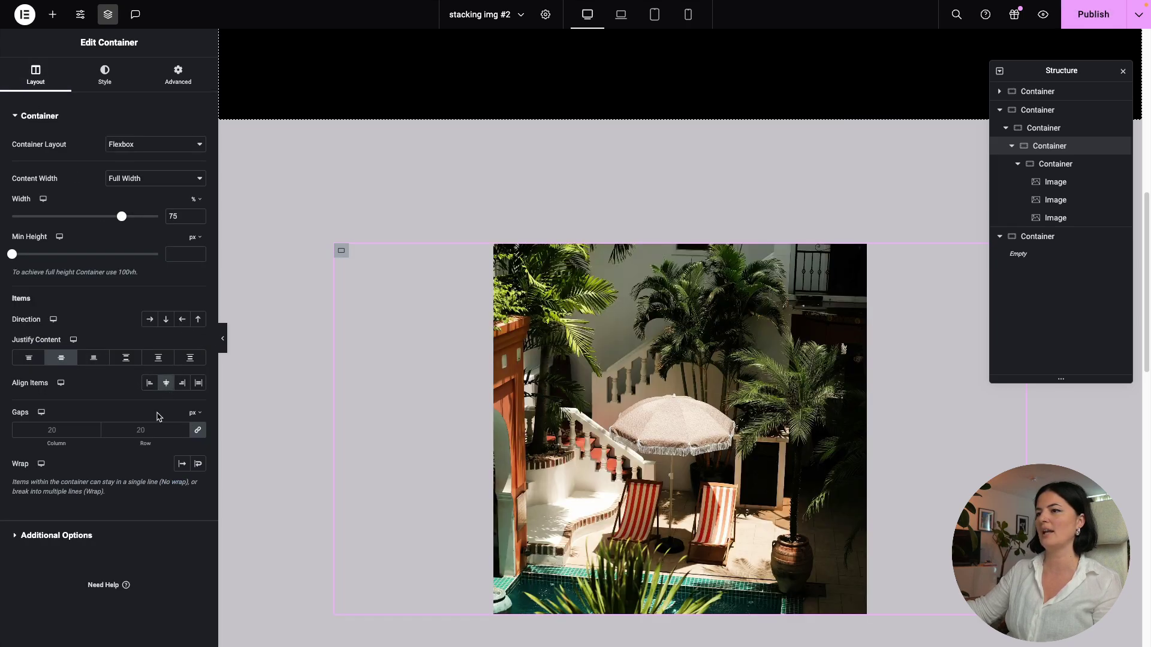
{"action": "left_click", "coordinate": [1094, 15]}
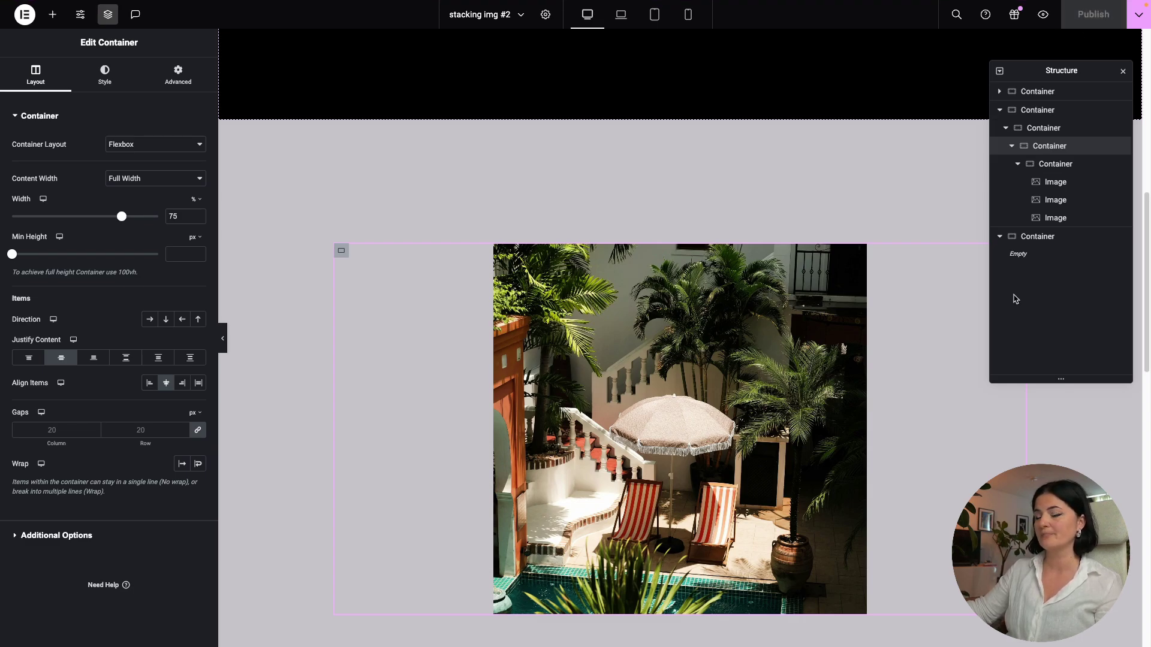
{"action": "left_click", "coordinate": [1037, 236]}
{"action": "left_click", "coordinate": [1092, 265]}
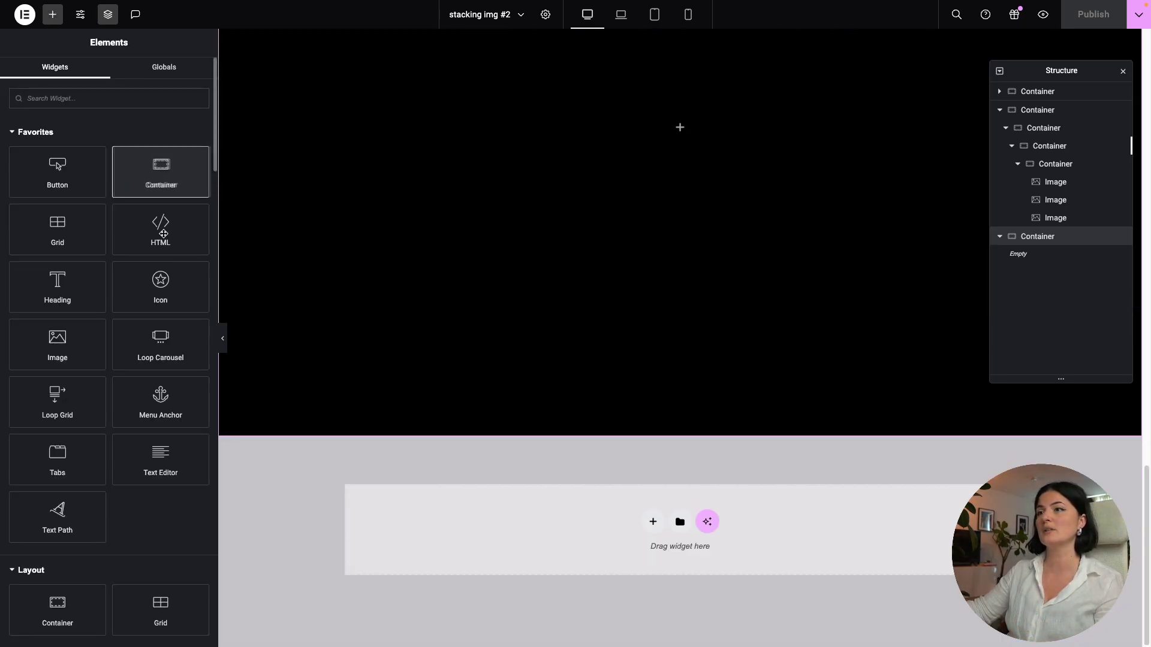
Drop an HTML widget into the empty container, paste the GSAP ScrollTrigger script, and publish.
{"action": "left_click_drag", "start_coordinate": [157, 220], "coordinate": [447, 491]}
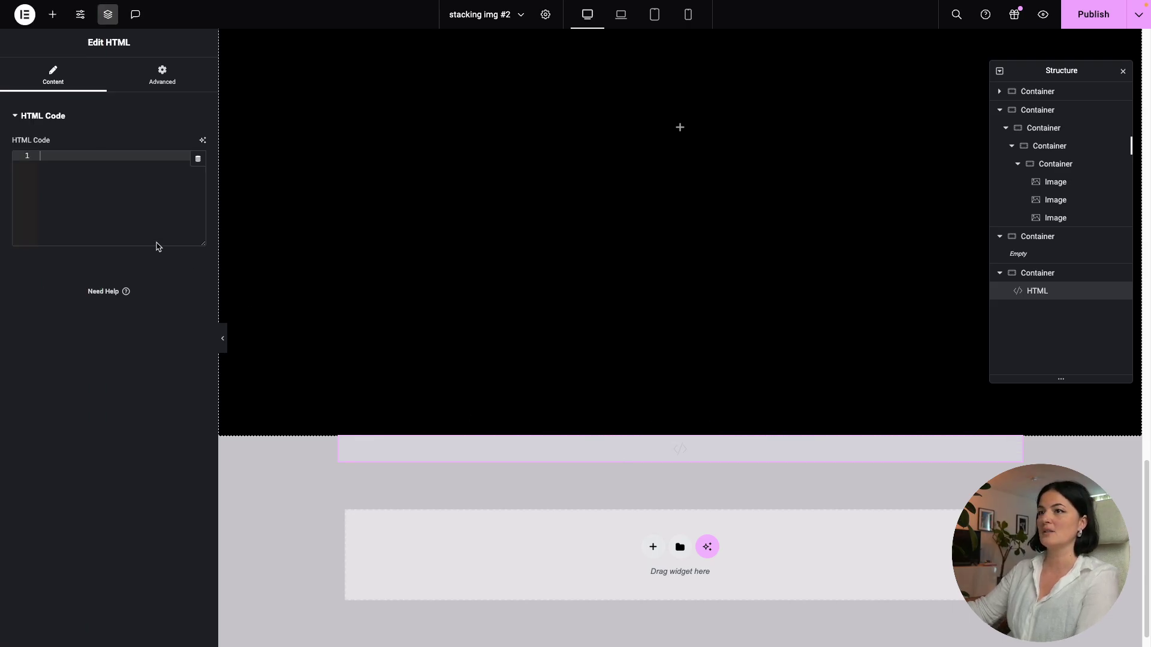
{"action": "key", "text": "ctrl+v"}
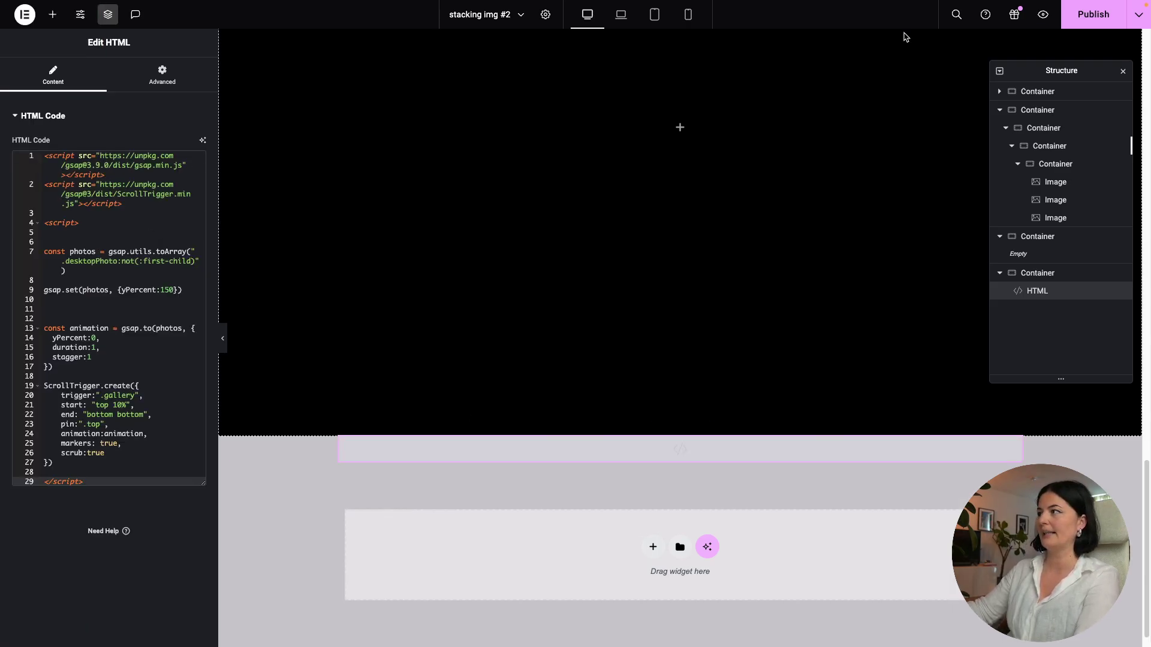
{"action": "left_click", "coordinate": [1079, 13]}
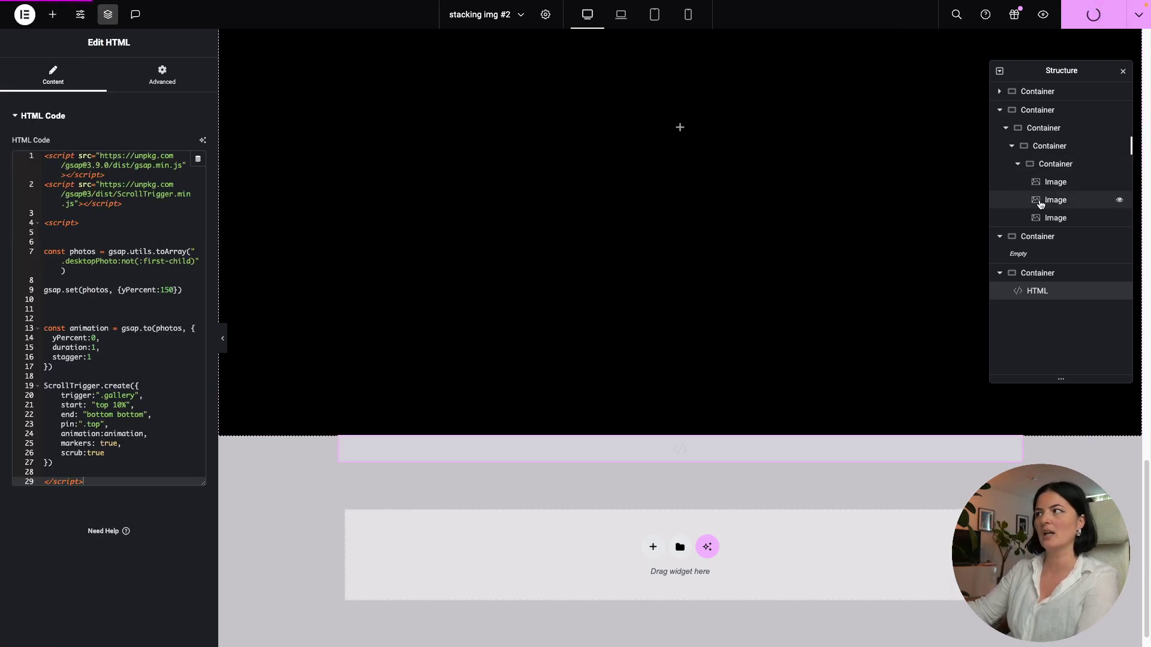
Preview the live page and scroll up and down to watch the photos stack, with markers showing.
{"action": "left_click", "coordinate": [1043, 14]}
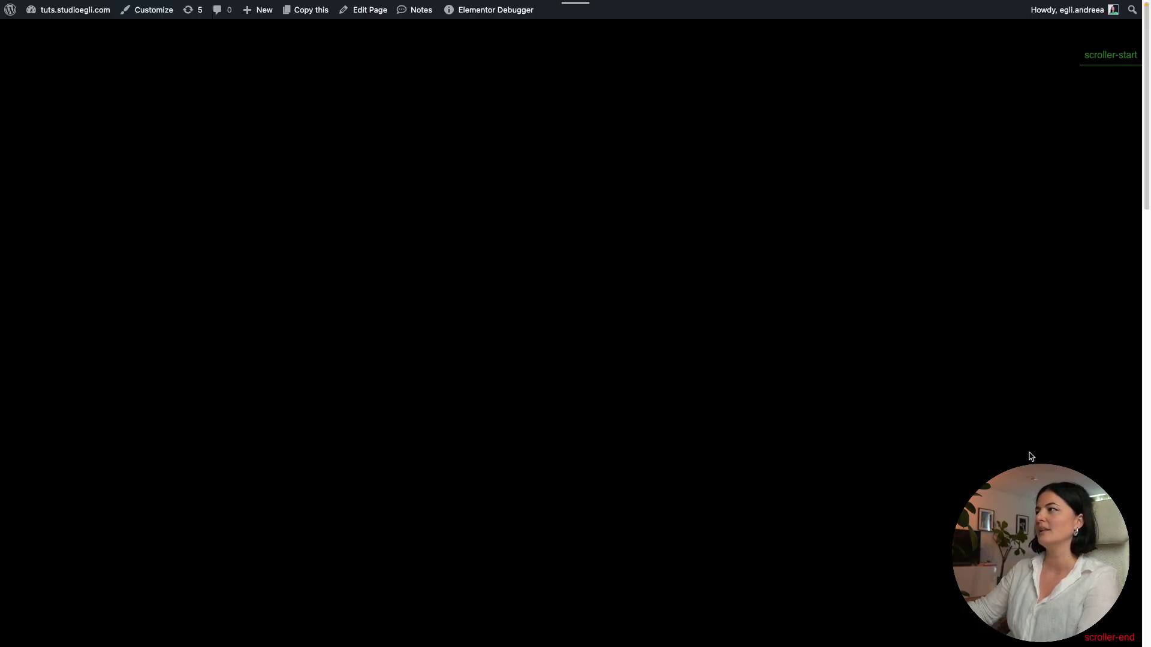
{"action": "scroll", "coordinate": [1029, 457], "scroll_direction": "down", "scroll_amount": 3}
{"action": "scroll", "coordinate": [1027, 457], "scroll_direction": "down", "scroll_amount": 2}
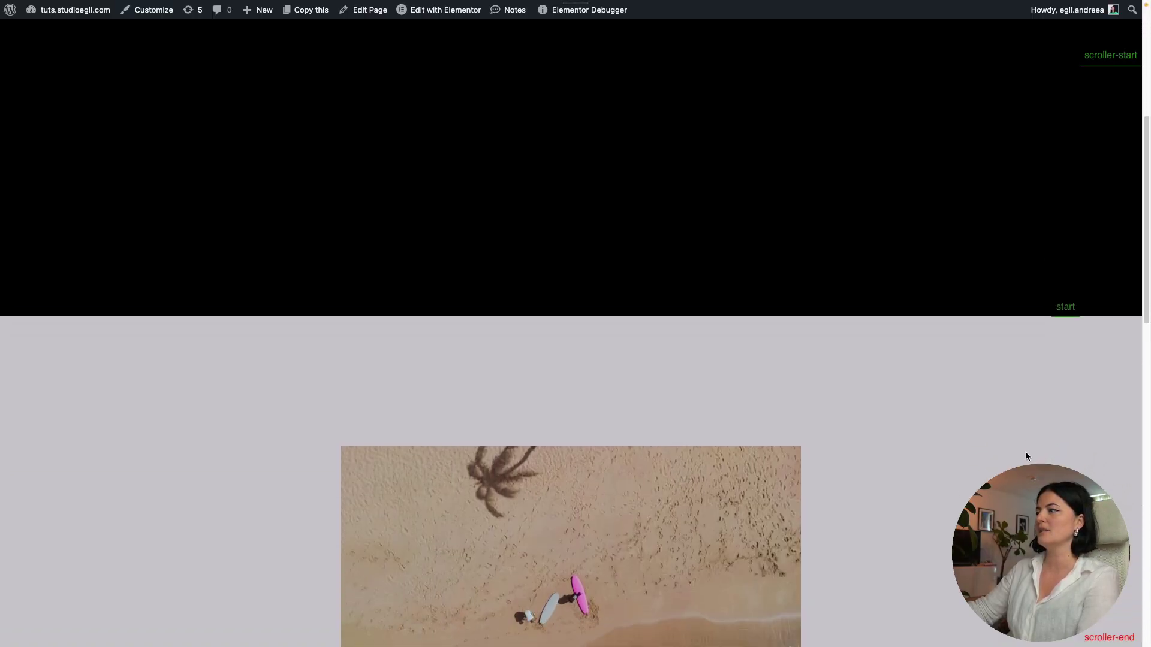
{"action": "scroll", "coordinate": [1025, 457], "scroll_direction": "down", "scroll_amount": 4}
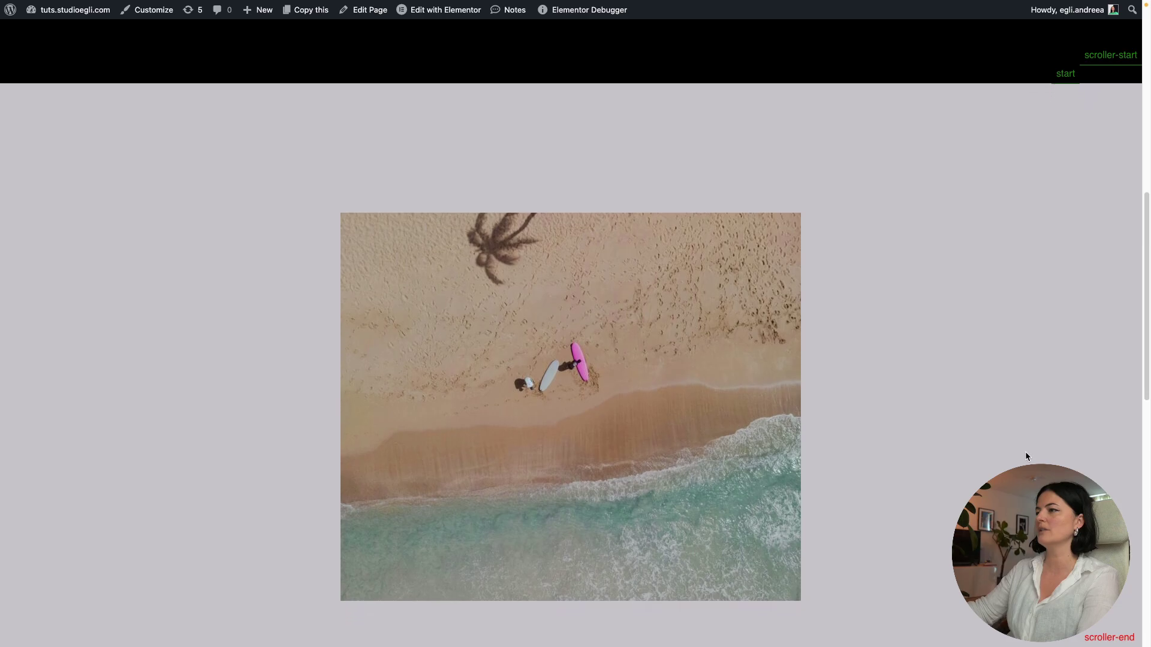
{"action": "scroll", "coordinate": [1026, 456], "scroll_direction": "down", "scroll_amount": 5}
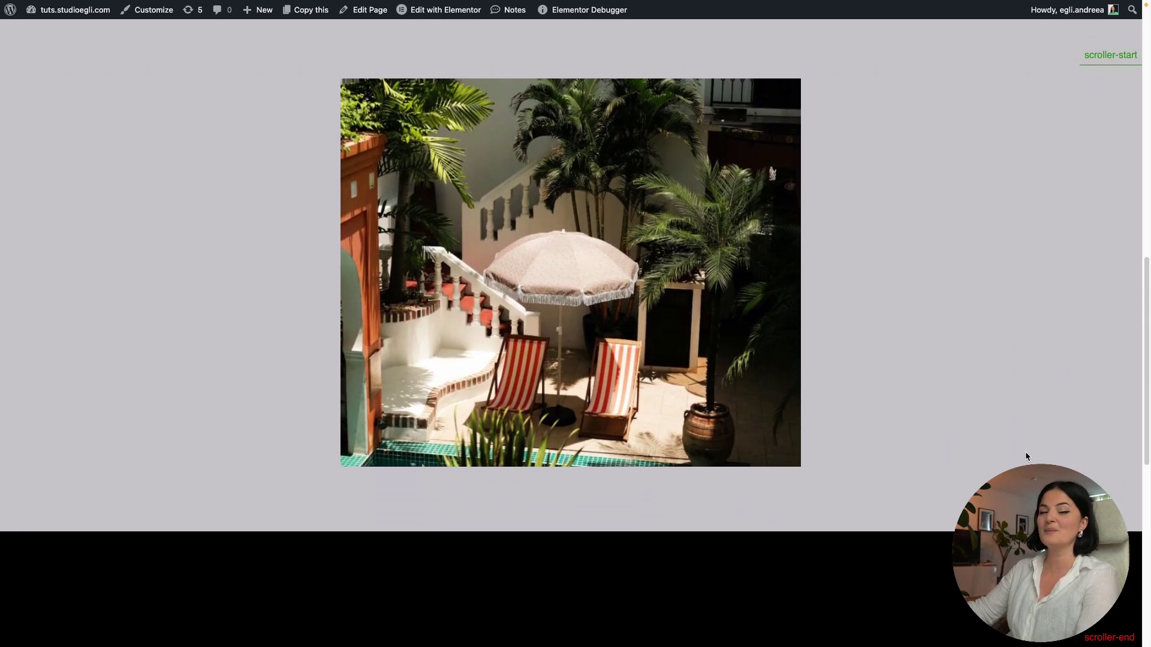
{"action": "scroll", "coordinate": [1026, 456], "scroll_direction": "up", "scroll_amount": 3}
{"action": "scroll", "coordinate": [1025, 457], "scroll_direction": "up", "scroll_amount": 2}
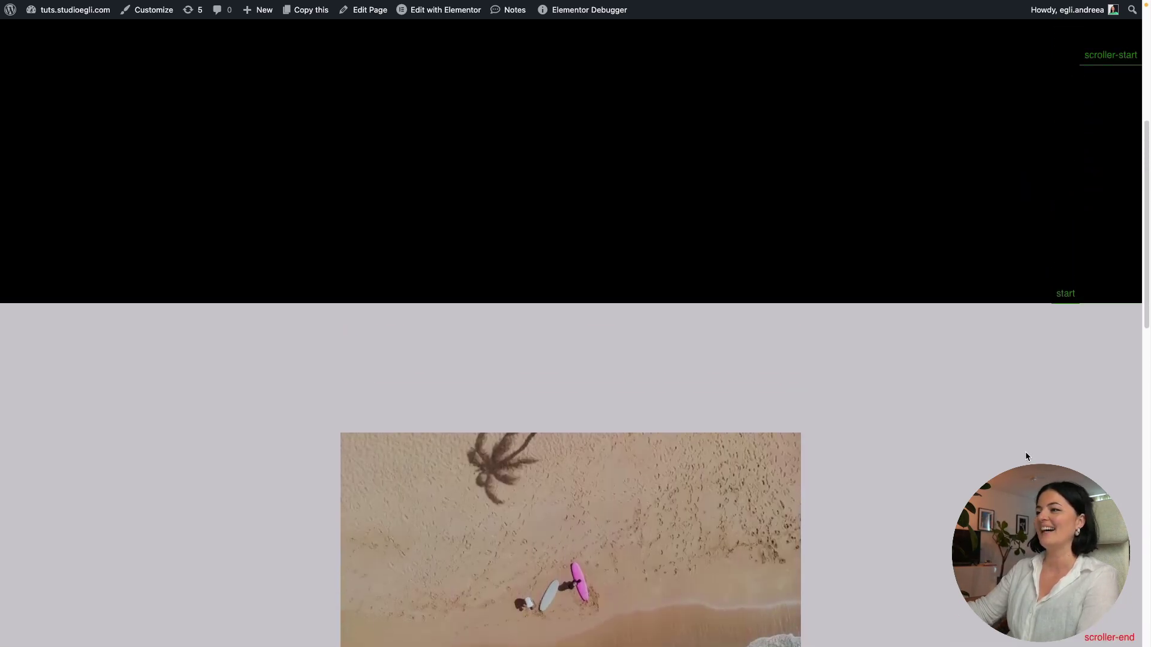
{"action": "scroll", "coordinate": [1025, 456], "scroll_direction": "down", "scroll_amount": 3}
{"action": "scroll", "coordinate": [1025, 456], "scroll_direction": "down", "scroll_amount": 2}
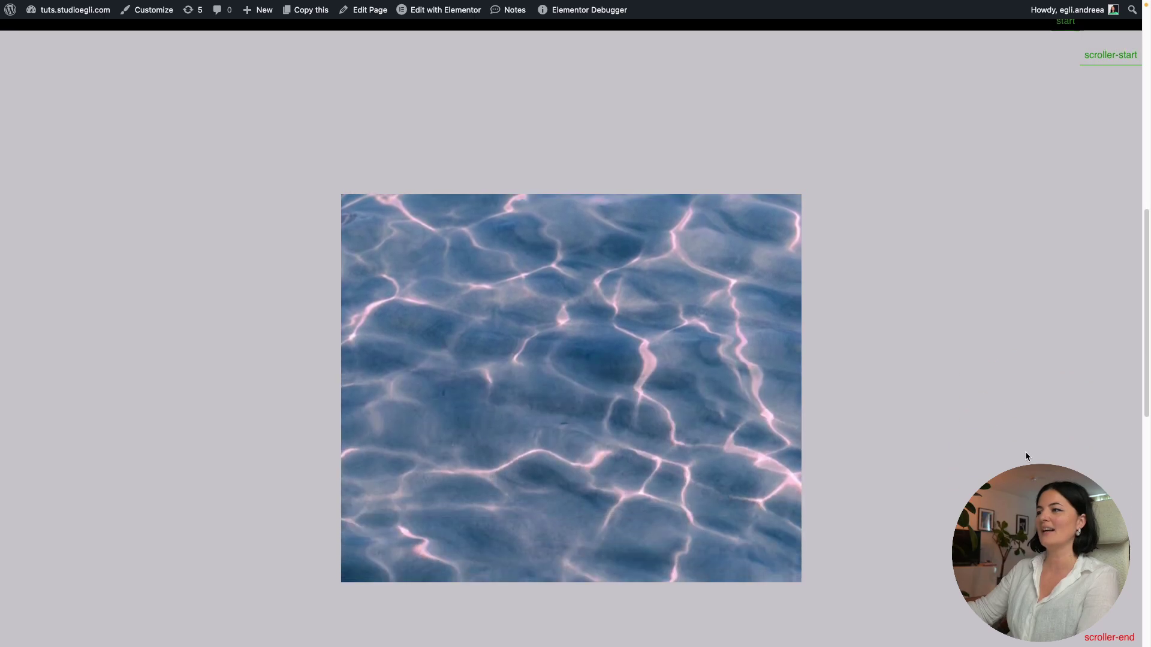
{"action": "scroll", "coordinate": [1026, 454], "scroll_direction": "down", "scroll_amount": 1}
{"action": "scroll", "coordinate": [1026, 454], "scroll_direction": "down", "scroll_amount": 1}
{"action": "scroll", "coordinate": [1026, 454], "scroll_direction": "down", "scroll_amount": 2}
{"action": "scroll", "coordinate": [1025, 454], "scroll_direction": "down", "scroll_amount": 2}
{"action": "scroll", "coordinate": [1026, 456], "scroll_direction": "up", "scroll_amount": 1}
{"action": "scroll", "coordinate": [1026, 456], "scroll_direction": "up", "scroll_amount": 2}
{"action": "scroll", "coordinate": [1025, 457], "scroll_direction": "up", "scroll_amount": 2}
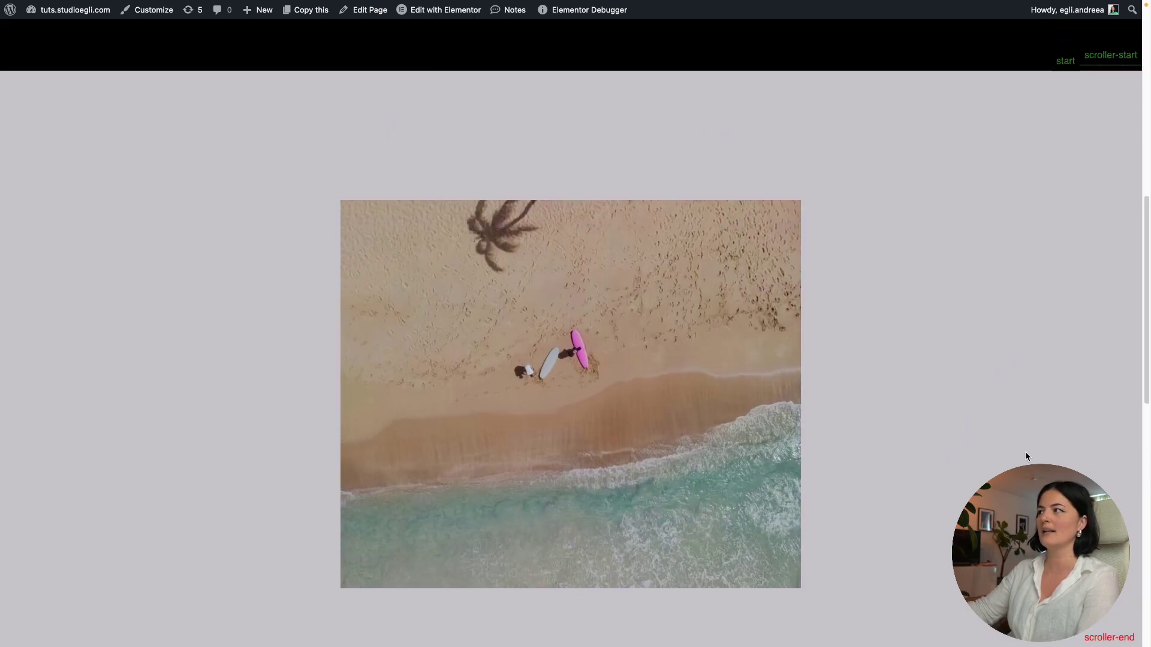
{"action": "scroll", "coordinate": [1025, 456], "scroll_direction": "down", "scroll_amount": 5}
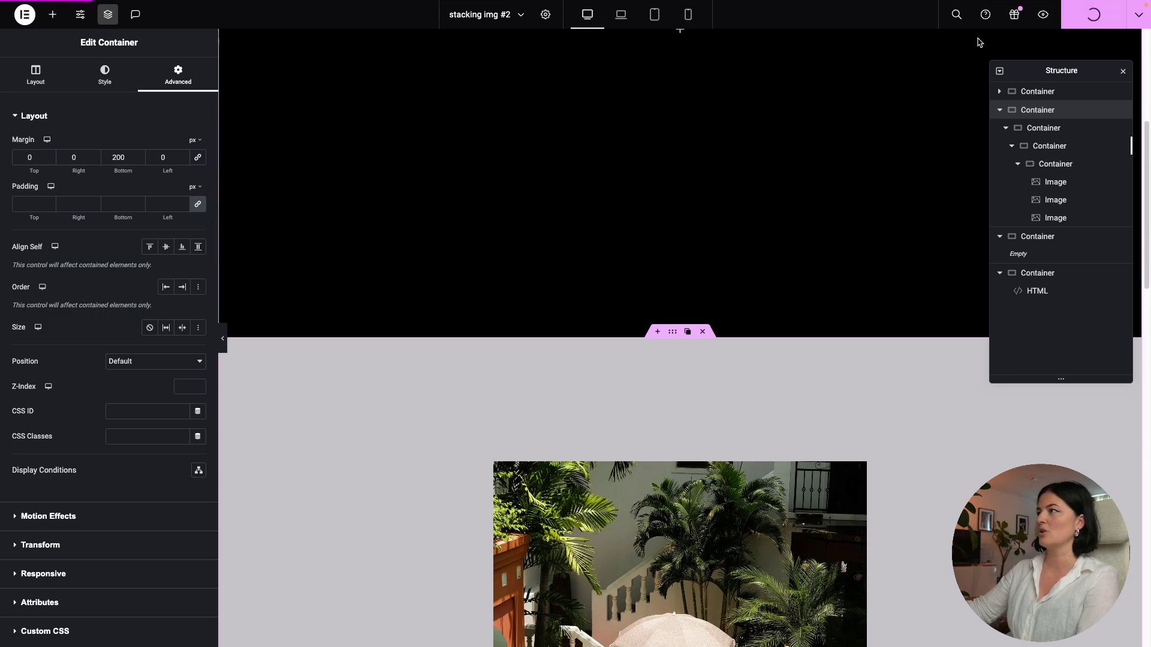
Scroll the live page through the pinned gallery as the beach, water and courtyard photos swap.
{"action": "left_click", "coordinate": [1043, 14]}
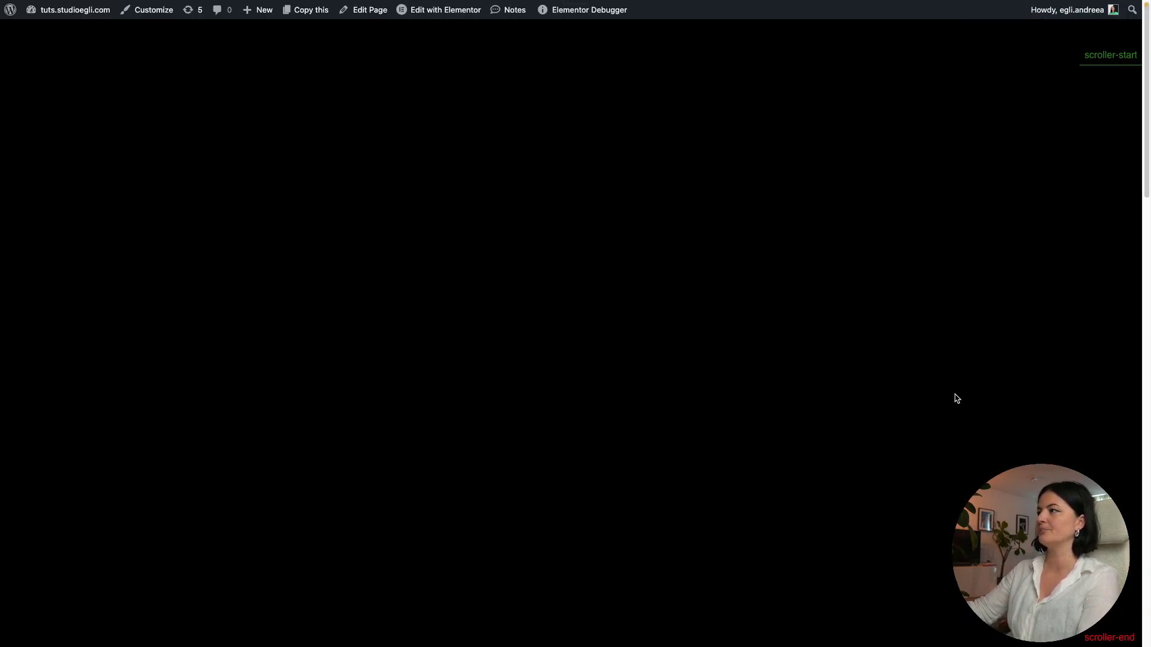
{"action": "scroll", "coordinate": [955, 398], "scroll_direction": "down", "scroll_amount": 2}
{"action": "scroll", "coordinate": [955, 398], "scroll_direction": "down", "scroll_amount": 2}
{"action": "scroll", "coordinate": [956, 398], "scroll_direction": "down", "scroll_amount": 2}
{"action": "scroll", "coordinate": [956, 398], "scroll_direction": "down", "scroll_amount": 2}
{"action": "scroll", "coordinate": [954, 399], "scroll_direction": "down", "scroll_amount": 2}
{"action": "scroll", "coordinate": [955, 398], "scroll_direction": "down", "scroll_amount": 2}
{"action": "scroll", "coordinate": [955, 399], "scroll_direction": "down", "scroll_amount": 1}
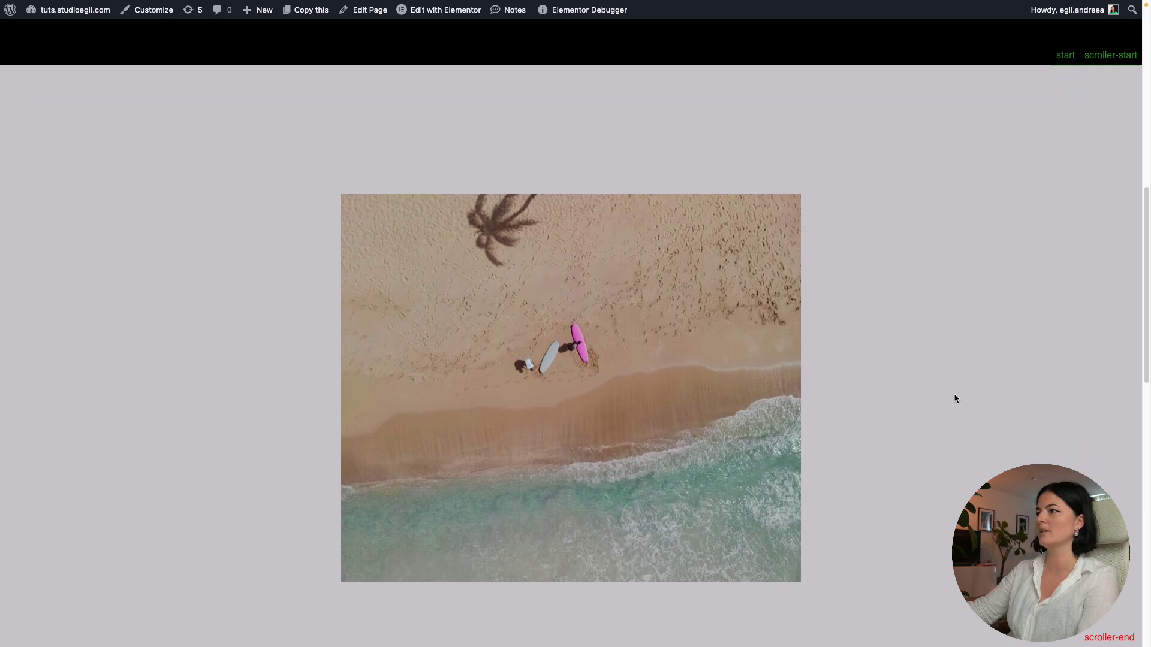
{"action": "scroll", "coordinate": [954, 399], "scroll_direction": "down", "scroll_amount": 1}
{"action": "scroll", "coordinate": [955, 399], "scroll_direction": "down", "scroll_amount": 2}
{"action": "scroll", "coordinate": [955, 399], "scroll_direction": "down", "scroll_amount": 2}
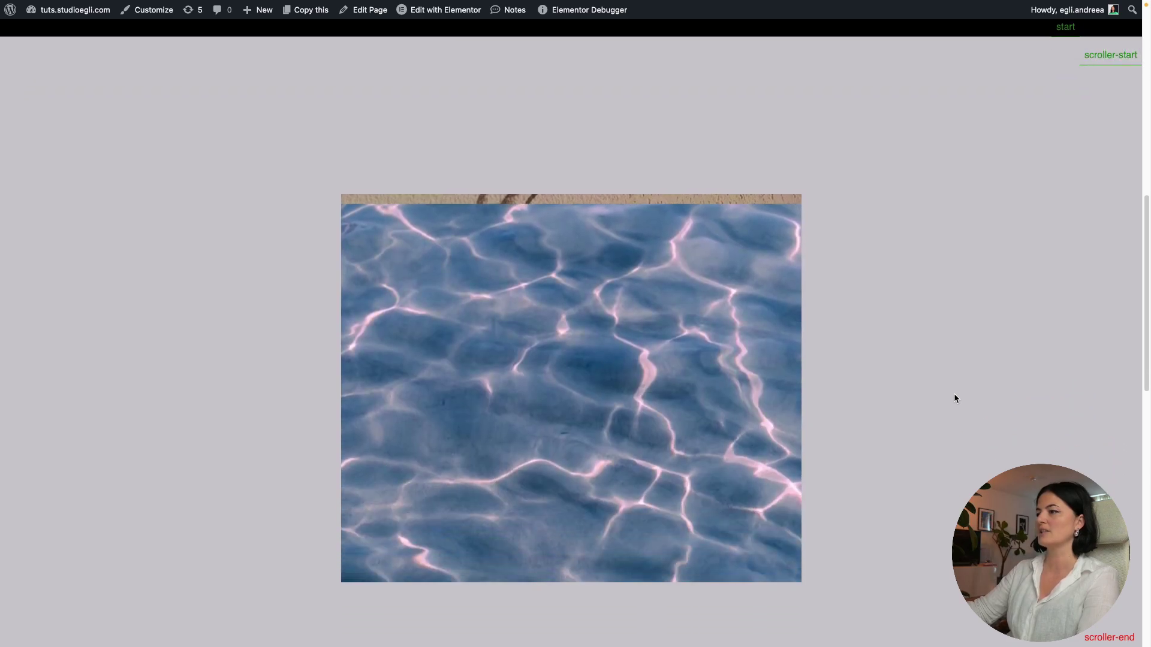
{"action": "scroll", "coordinate": [954, 398], "scroll_direction": "down", "scroll_amount": 1}
{"action": "scroll", "coordinate": [954, 399], "scroll_direction": "down", "scroll_amount": 1}
{"action": "scroll", "coordinate": [954, 399], "scroll_direction": "down", "scroll_amount": 1}
{"action": "scroll", "coordinate": [954, 399], "scroll_direction": "down", "scroll_amount": 1}
{"action": "scroll", "coordinate": [954, 399], "scroll_direction": "down", "scroll_amount": 2}
{"action": "scroll", "coordinate": [955, 398], "scroll_direction": "down", "scroll_amount": 2}
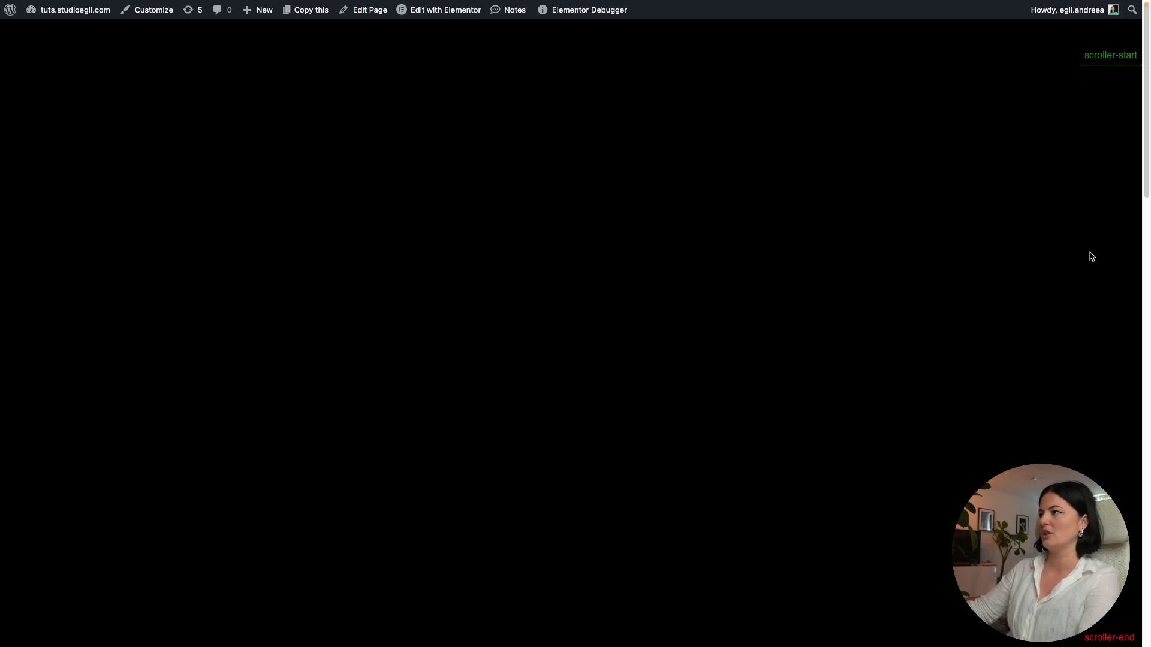
{"action": "scroll", "coordinate": [1090, 256], "scroll_direction": "down", "scroll_amount": 2}
{"action": "scroll", "coordinate": [1085, 282], "scroll_direction": "down", "scroll_amount": 2}
{"action": "scroll", "coordinate": [1074, 311], "scroll_direction": "down", "scroll_amount": 2}
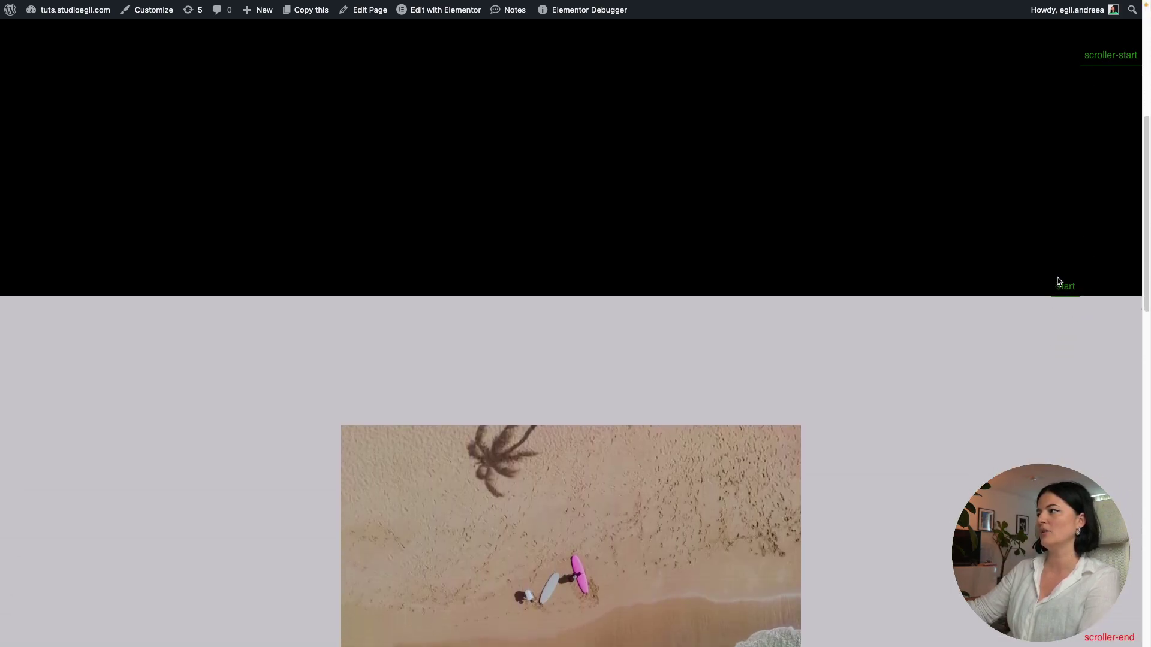
{"action": "scroll", "coordinate": [1102, 320], "scroll_direction": "down", "scroll_amount": 3}
{"action": "scroll", "coordinate": [1102, 320], "scroll_direction": "down", "scroll_amount": 1}
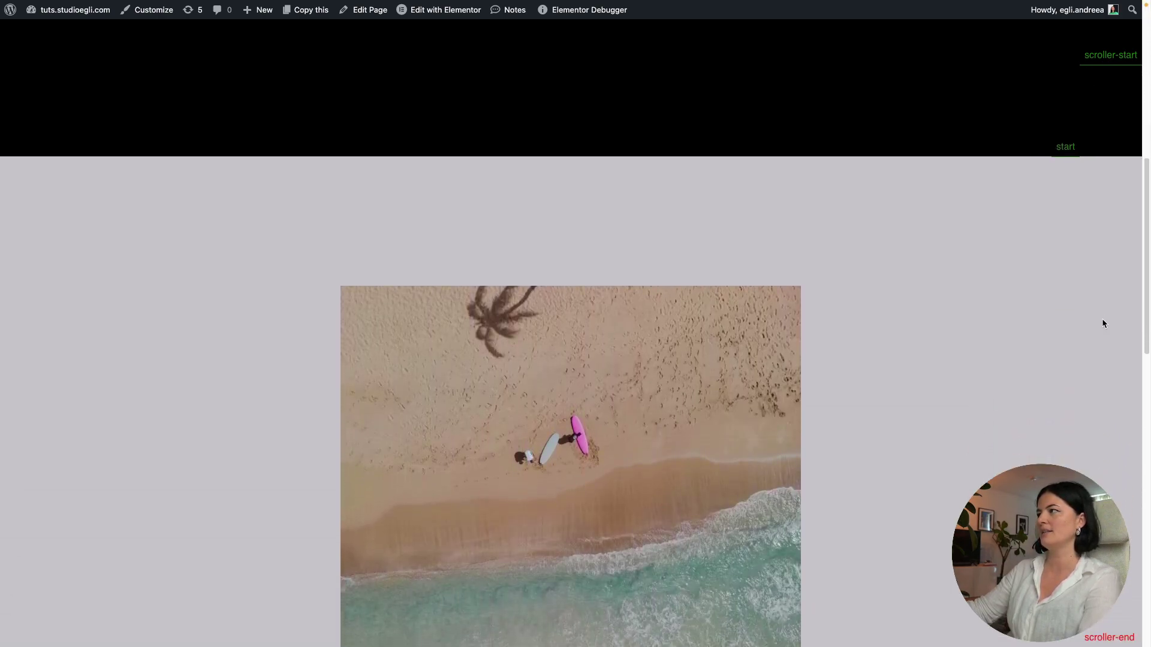
{"action": "scroll", "coordinate": [1102, 319], "scroll_direction": "down", "scroll_amount": 1}
{"action": "scroll", "coordinate": [1102, 321], "scroll_direction": "down", "scroll_amount": 1}
{"action": "scroll", "coordinate": [1102, 324], "scroll_direction": "down", "scroll_amount": 1}
{"action": "scroll", "coordinate": [1102, 325], "scroll_direction": "down", "scroll_amount": 1}
{"action": "scroll", "coordinate": [1102, 324], "scroll_direction": "down", "scroll_amount": 1}
{"action": "scroll", "coordinate": [1103, 323], "scroll_direction": "down", "scroll_amount": 1}
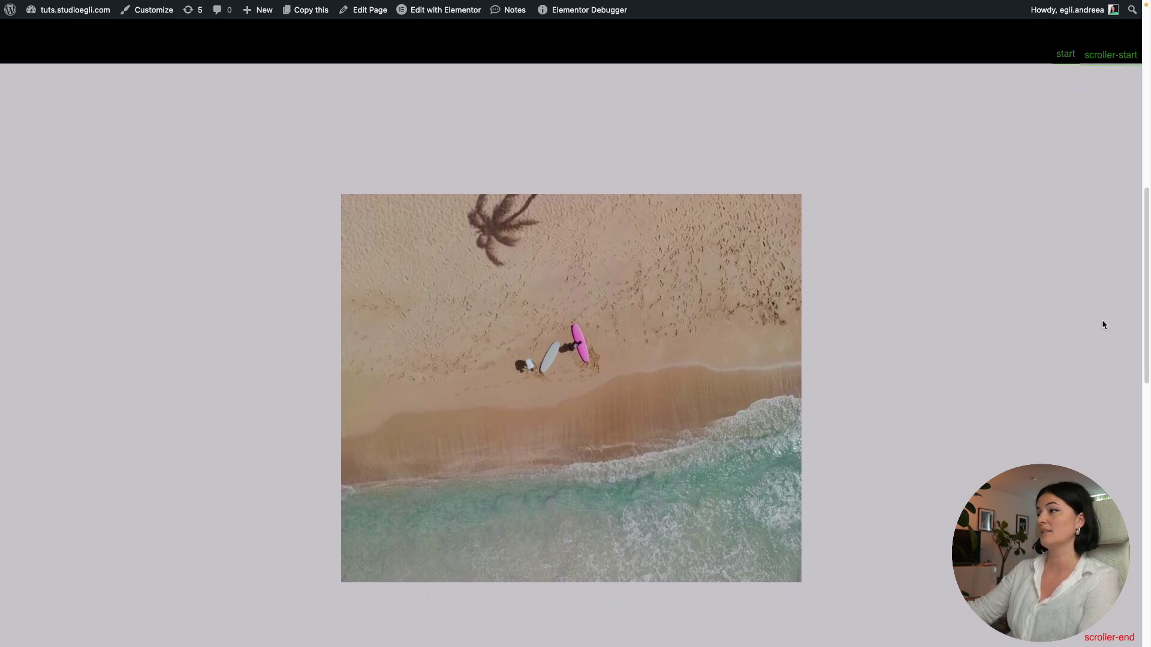
{"action": "scroll", "coordinate": [1103, 324], "scroll_direction": "down", "scroll_amount": 1}
{"action": "scroll", "coordinate": [1103, 324], "scroll_direction": "down", "scroll_amount": 1}
{"action": "scroll", "coordinate": [1103, 324], "scroll_direction": "down", "scroll_amount": 1}
{"action": "scroll", "coordinate": [1103, 324], "scroll_direction": "down", "scroll_amount": 1}
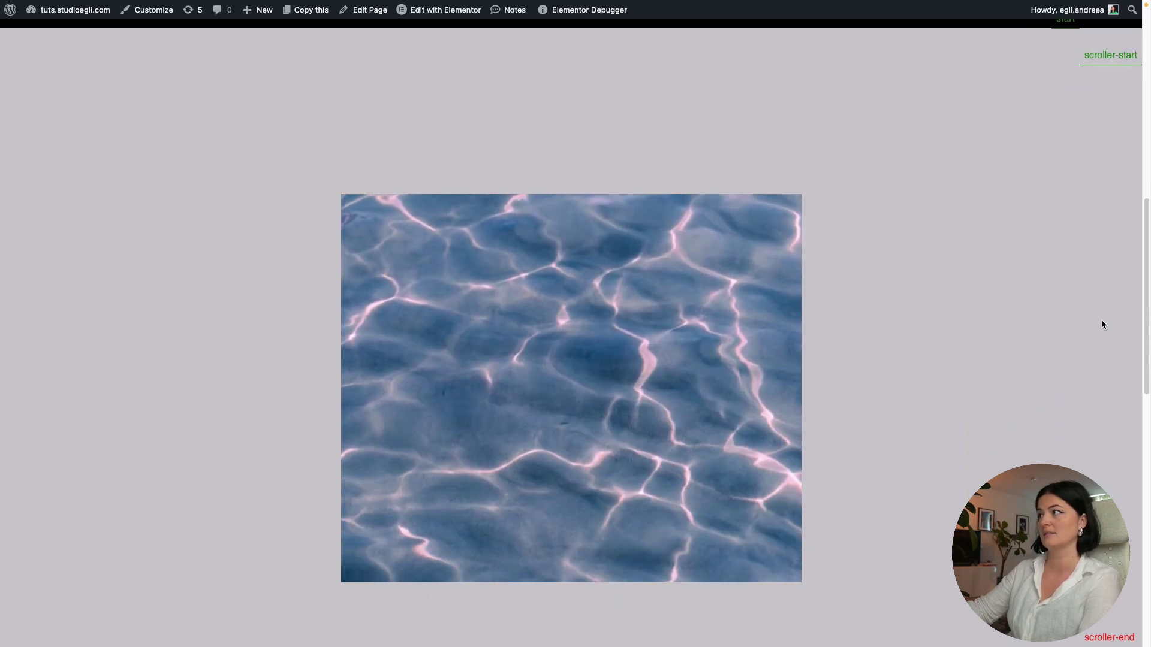
{"action": "scroll", "coordinate": [1103, 325], "scroll_direction": "down", "scroll_amount": 1}
{"action": "scroll", "coordinate": [1102, 324], "scroll_direction": "down", "scroll_amount": 1}
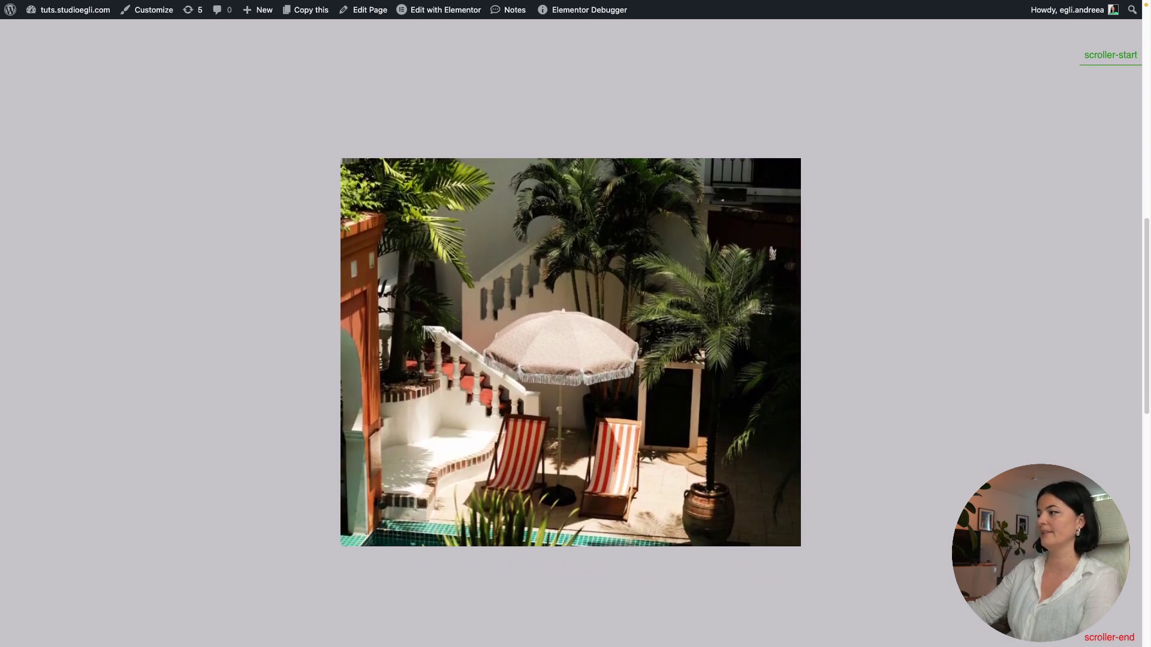
{"action": "scroll", "coordinate": [1043, 549], "scroll_direction": "up", "scroll_amount": 2}
{"action": "scroll", "coordinate": [1043, 550], "scroll_direction": "up", "scroll_amount": 2}
{"action": "scroll", "coordinate": [1044, 550], "scroll_direction": "down", "scroll_amount": 2}
{"action": "scroll", "coordinate": [1043, 550], "scroll_direction": "down", "scroll_amount": 2}
{"action": "scroll", "coordinate": [575, 285], "scroll_direction": "down", "scroll_amount": 3}
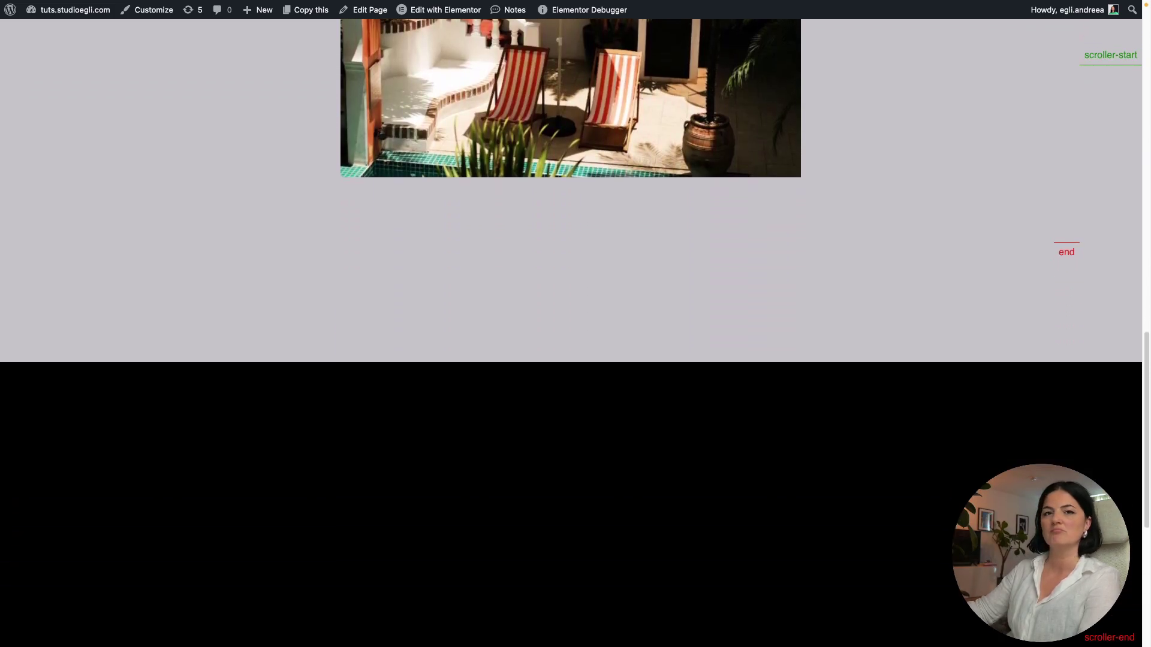
{"action": "scroll", "coordinate": [250, 465], "scroll_direction": "up", "scroll_amount": 2}
{"action": "scroll", "coordinate": [250, 466], "scroll_direction": "up", "scroll_amount": 3}
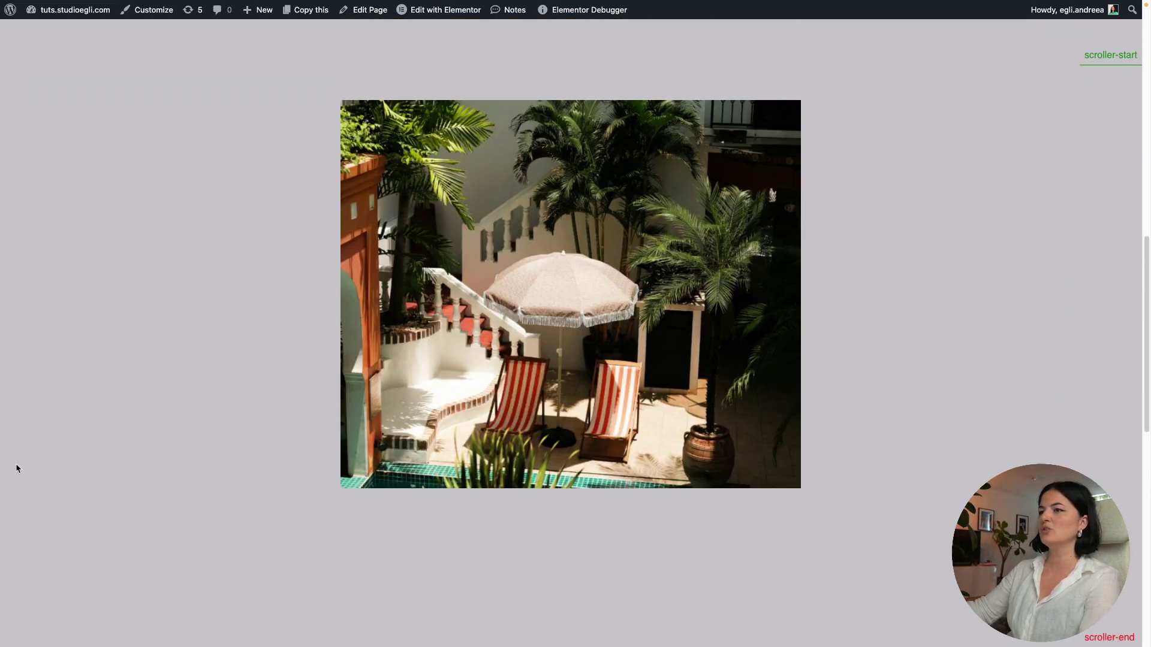
Change 'markers: true' to false on line 25 of the HTML widget's ScrollTrigger script.
{"action": "left_click", "coordinate": [51, 372]}
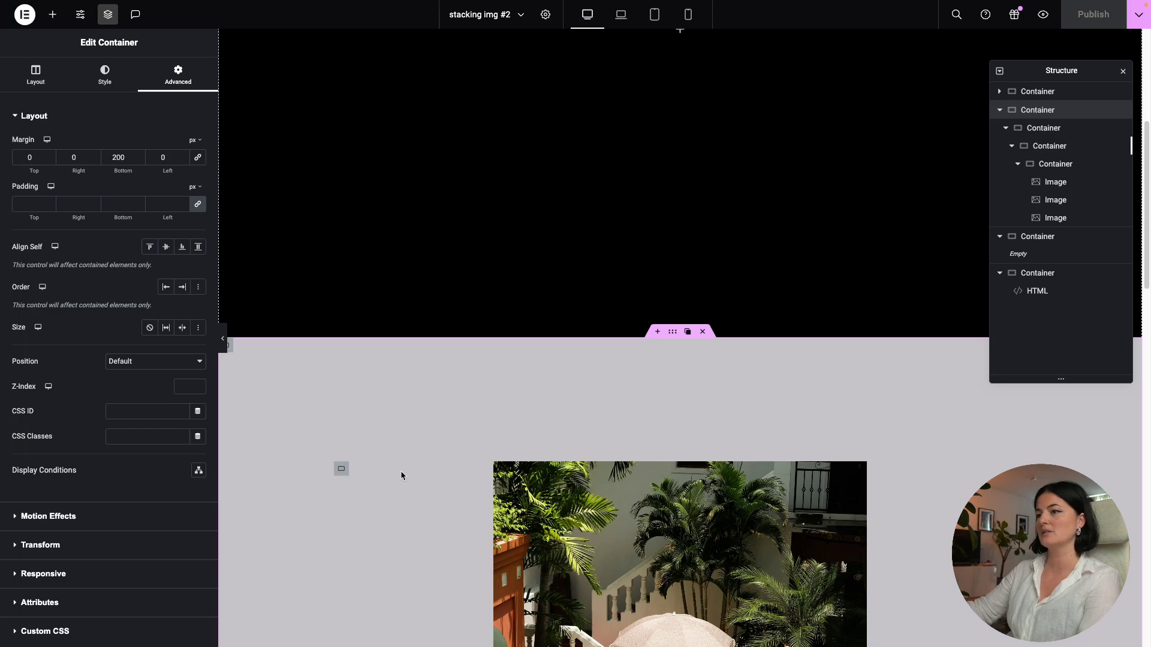
{"action": "left_click", "coordinate": [1053, 291]}
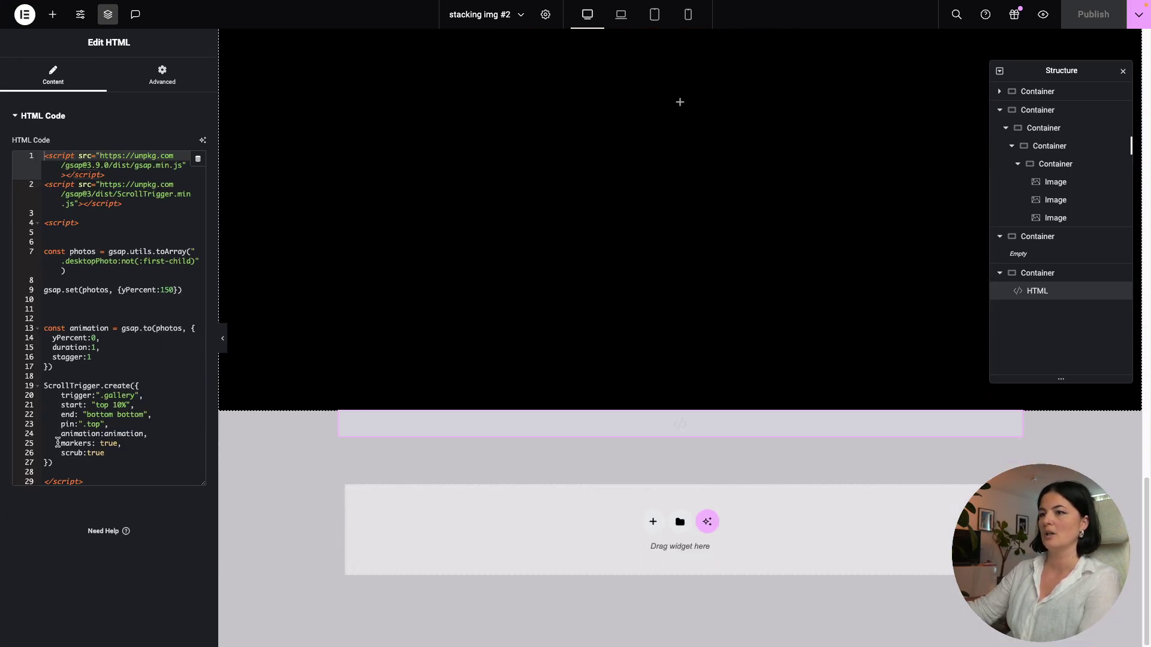
{"action": "double_click", "coordinate": [109, 444]}
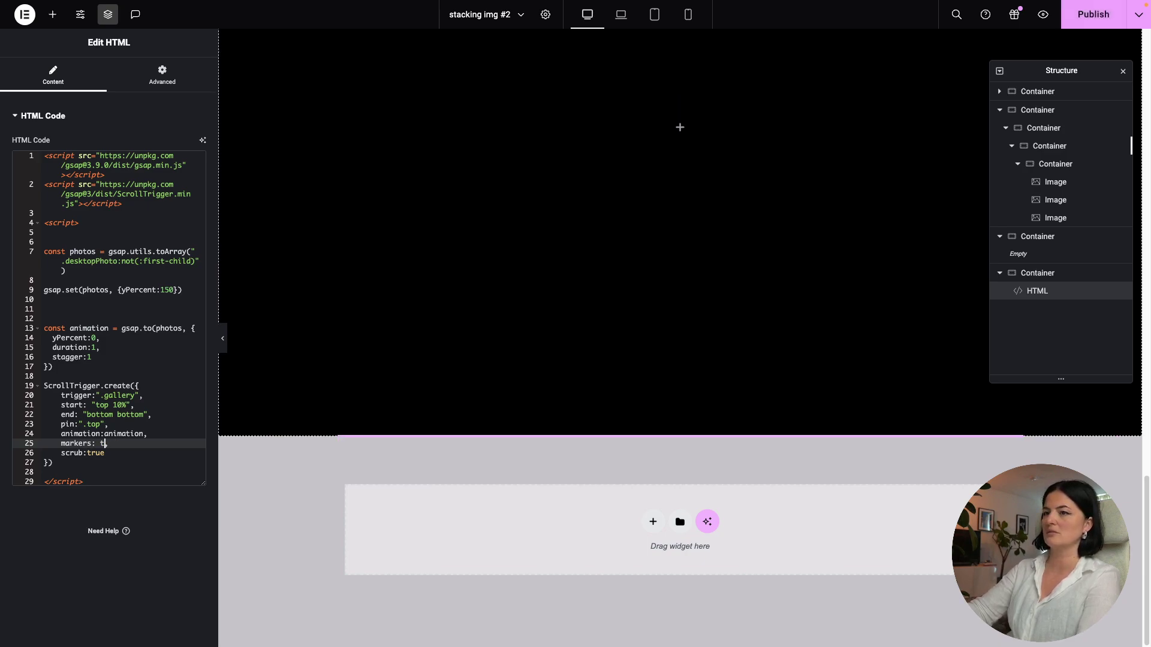
{"action": "type", "text": "false"}
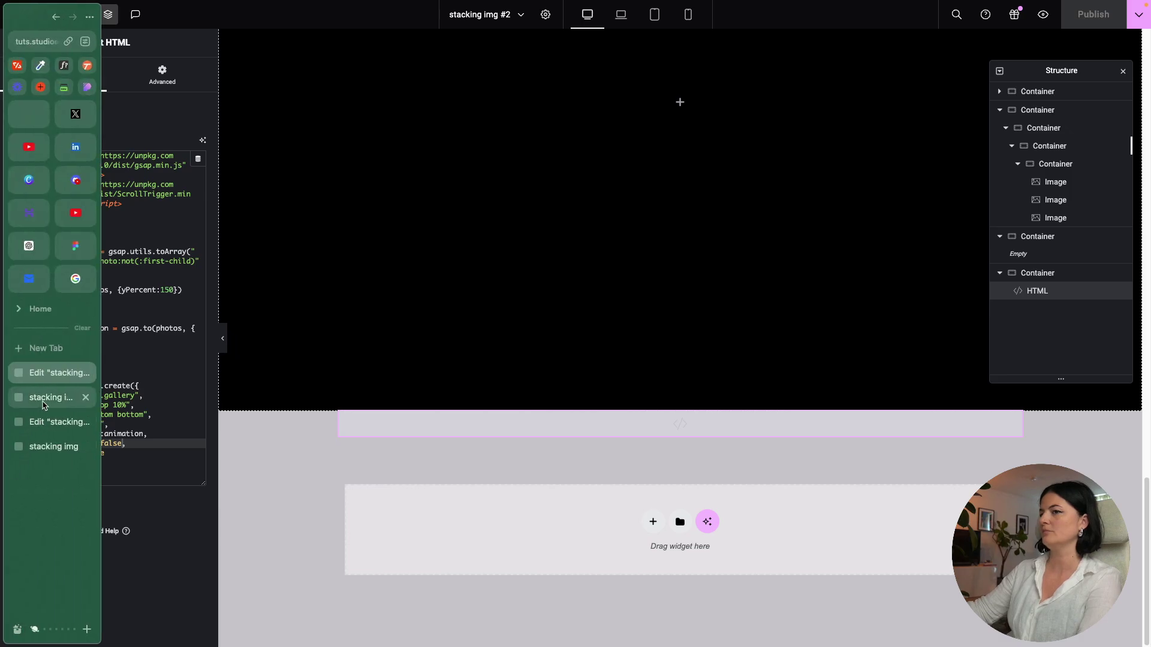
Scroll the live page through the beach, water and courtyard photos, confirming no debug markers appear.
{"action": "left_click", "coordinate": [48, 398]}
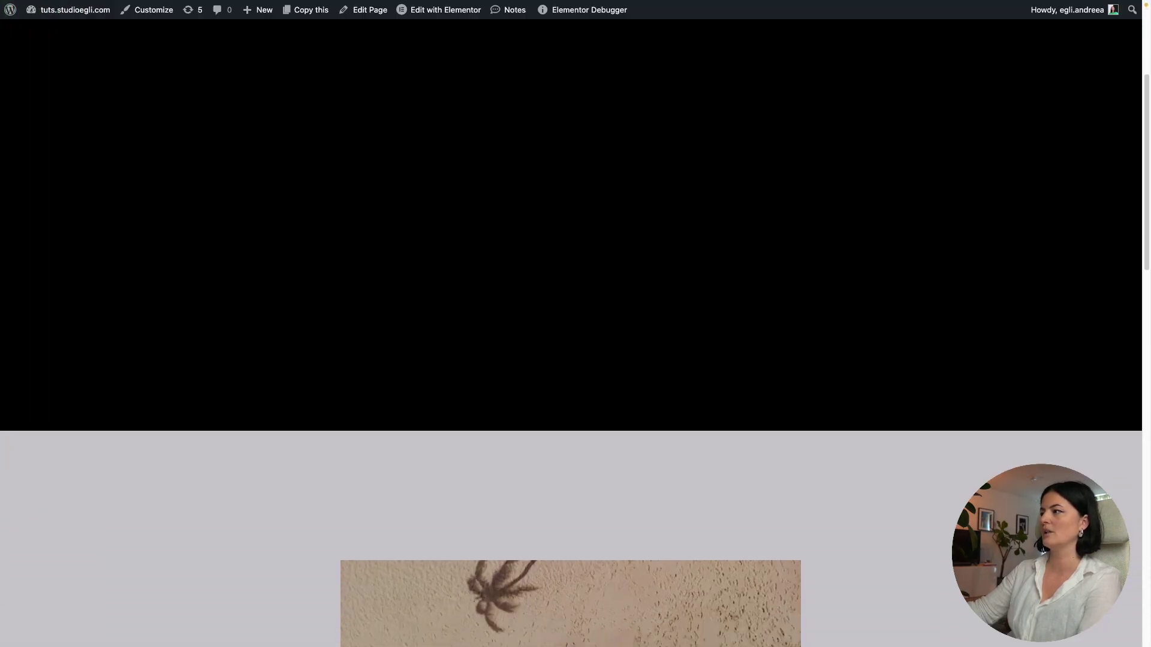
{"action": "scroll", "coordinate": [575, 324], "scroll_direction": "down", "scroll_amount": 2}
{"action": "scroll", "coordinate": [576, 324], "scroll_direction": "down", "scroll_amount": 1}
{"action": "scroll", "coordinate": [576, 324], "scroll_direction": "down", "scroll_amount": 2}
{"action": "scroll", "coordinate": [576, 324], "scroll_direction": "down", "scroll_amount": 1}
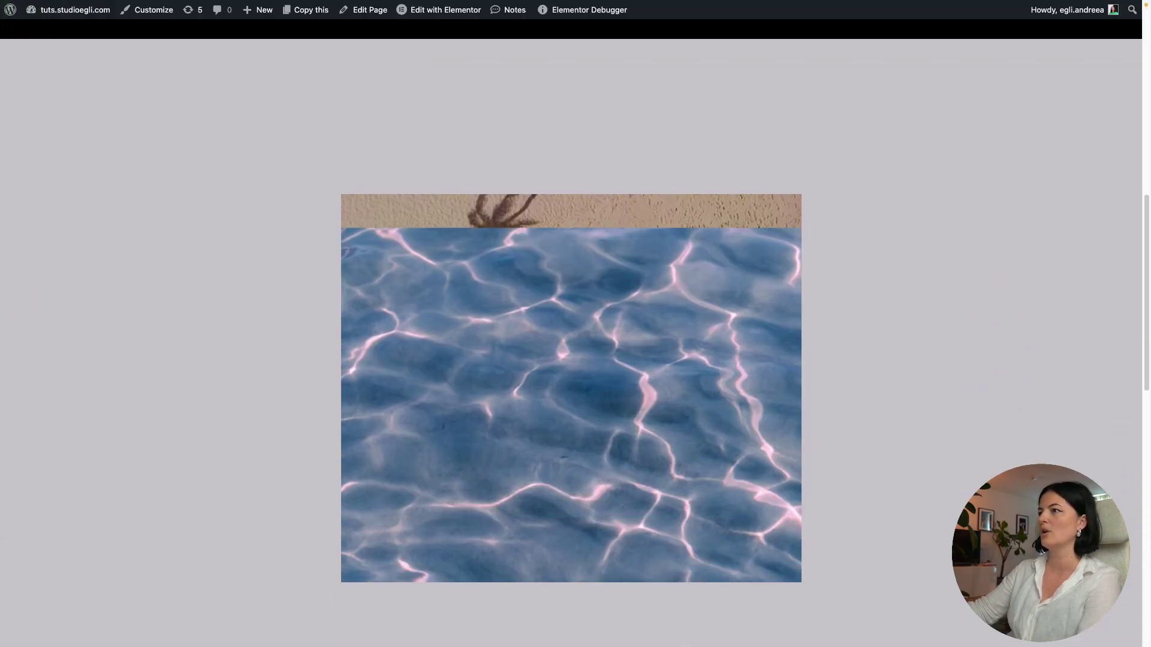
{"action": "scroll", "coordinate": [575, 324], "scroll_direction": "down", "scroll_amount": 1}
{"action": "scroll", "coordinate": [575, 324], "scroll_direction": "down", "scroll_amount": 1}
{"action": "scroll", "coordinate": [575, 324], "scroll_direction": "down", "scroll_amount": 1}
{"action": "scroll", "coordinate": [576, 324], "scroll_direction": "down", "scroll_amount": 1}
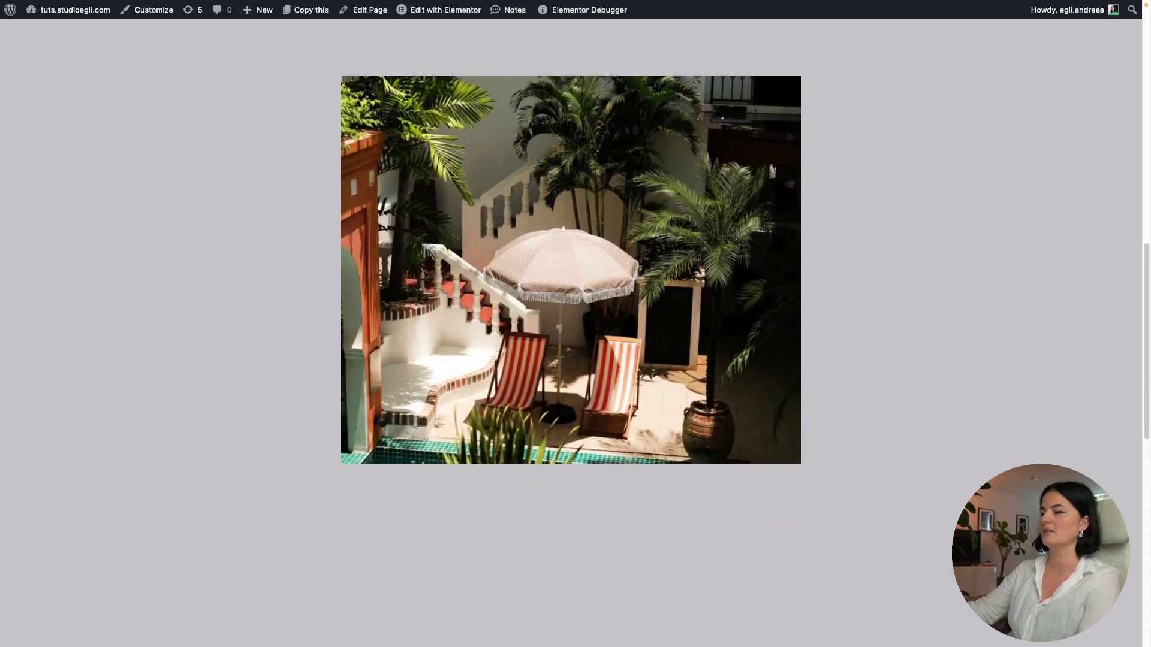
{"action": "scroll", "coordinate": [950, 477], "scroll_direction": "down", "scroll_amount": 2}
{"action": "scroll", "coordinate": [950, 476], "scroll_direction": "down", "scroll_amount": 6}
{"action": "scroll", "coordinate": [949, 477], "scroll_direction": "down", "scroll_amount": 5}
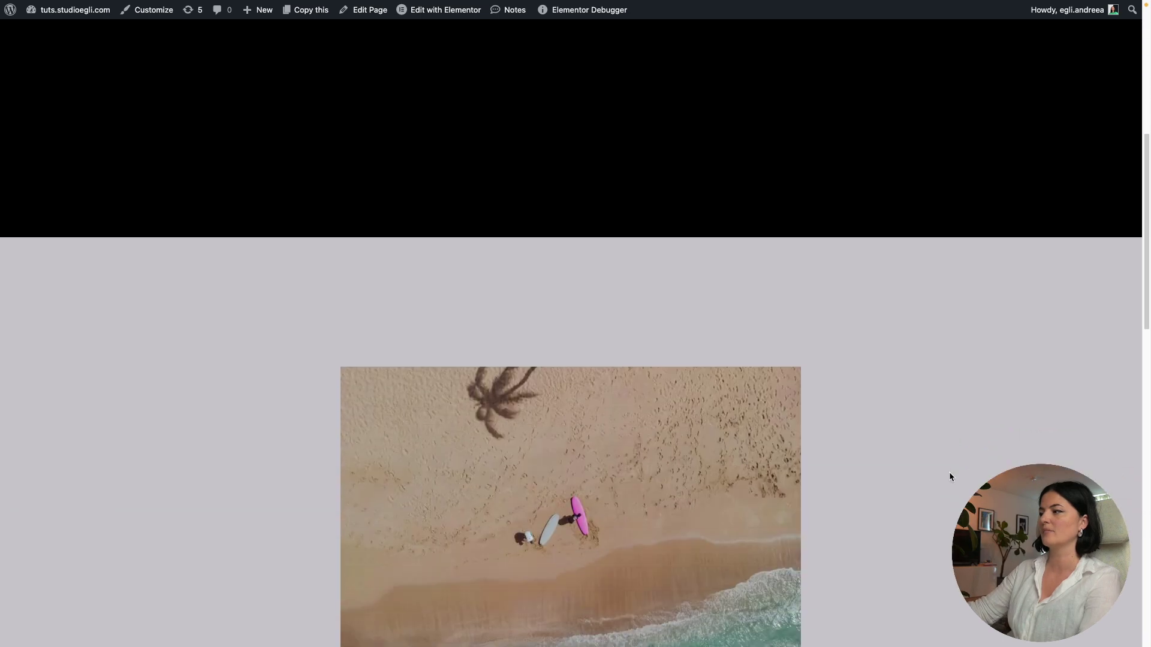
{"action": "scroll", "coordinate": [949, 476], "scroll_direction": "down", "scroll_amount": 3}
{"action": "scroll", "coordinate": [949, 477], "scroll_direction": "down", "scroll_amount": 2}
{"action": "scroll", "coordinate": [949, 477], "scroll_direction": "up", "scroll_amount": 2}
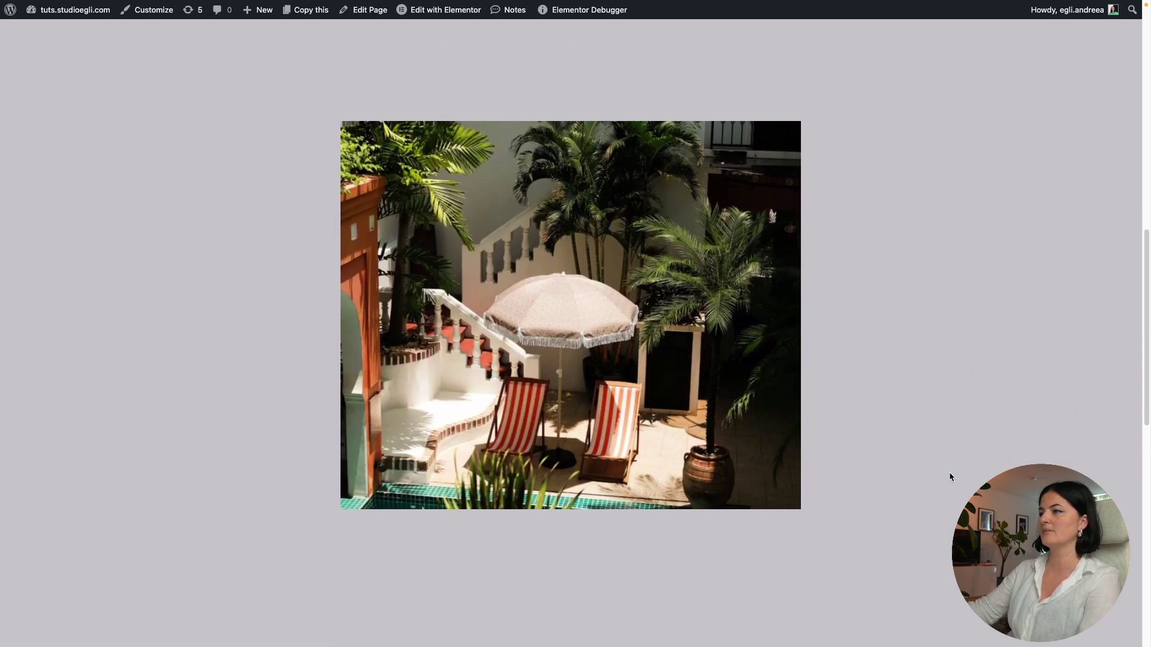
{"action": "scroll", "coordinate": [950, 476], "scroll_direction": "up", "scroll_amount": 2}
{"action": "scroll", "coordinate": [949, 476], "scroll_direction": "up", "scroll_amount": 1}
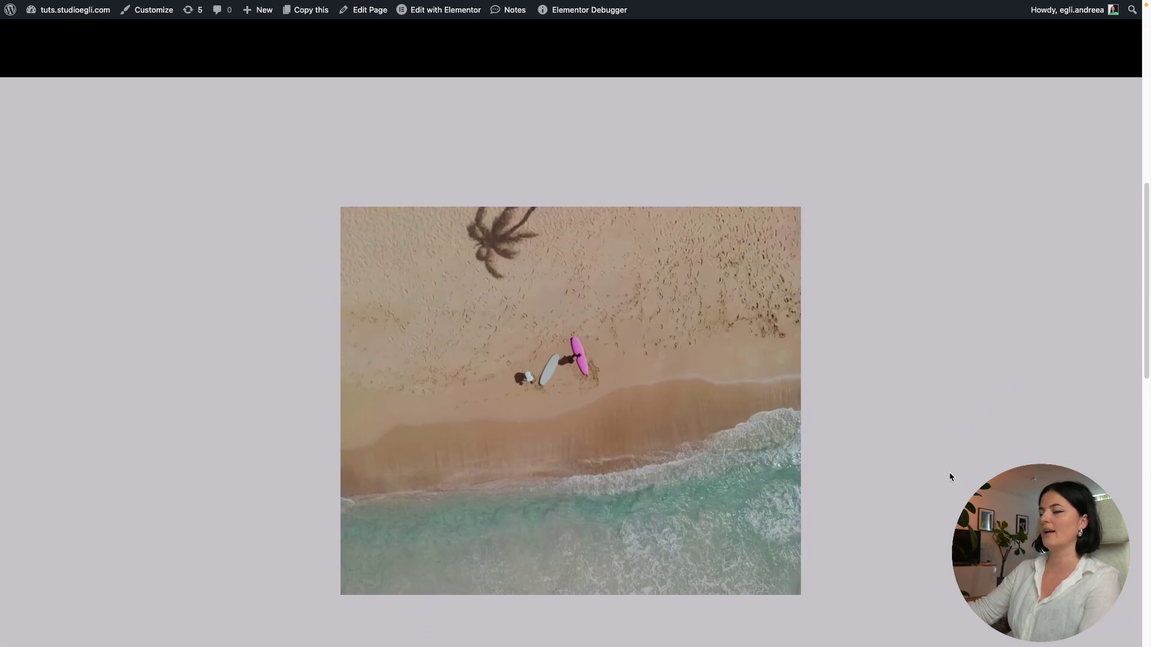
Delete the third Image widget from the gallery via the Structure panel.
{"action": "left_click", "coordinate": [50, 378]}
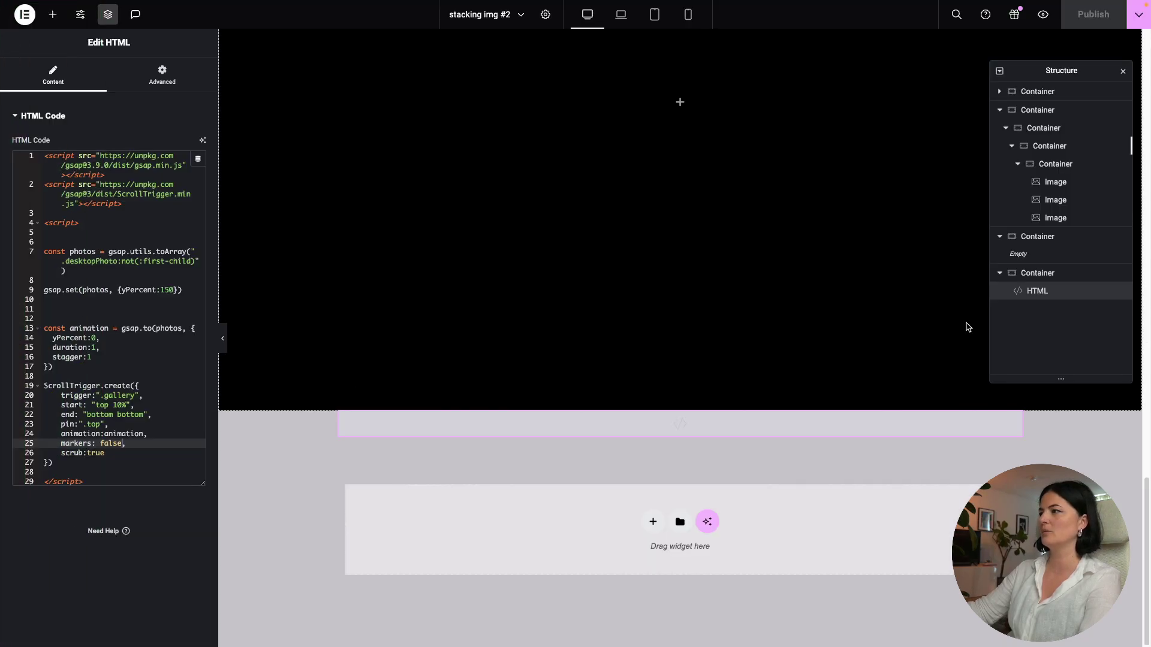
{"action": "right_click", "coordinate": [1050, 225]}
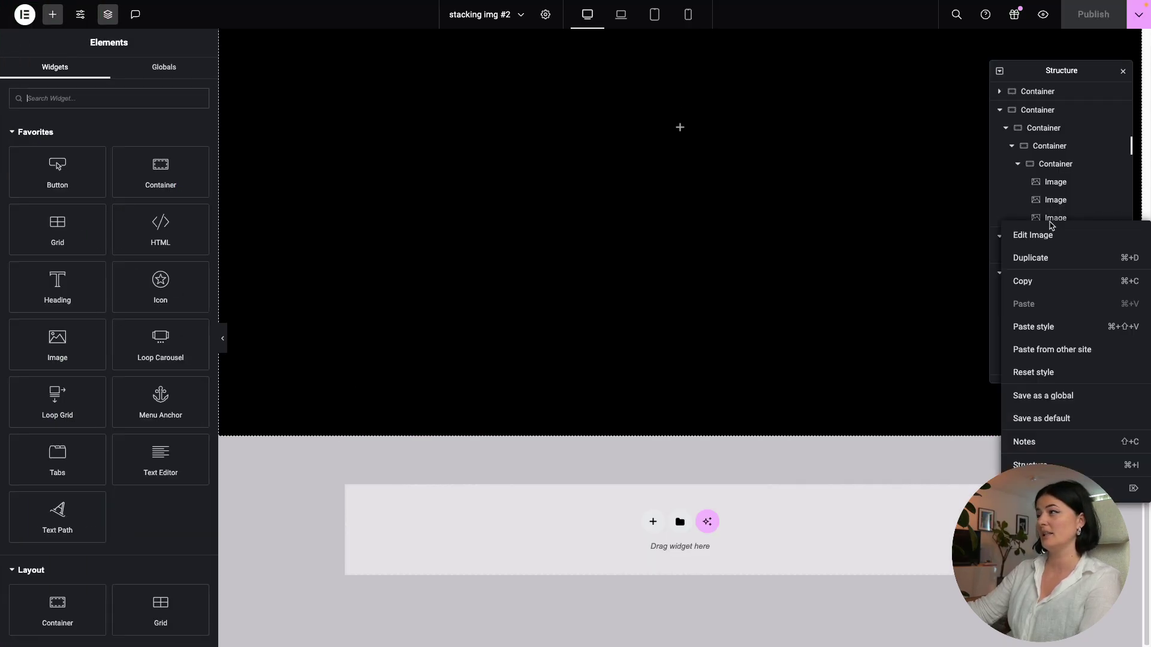
{"action": "left_click", "coordinate": [1027, 439]}
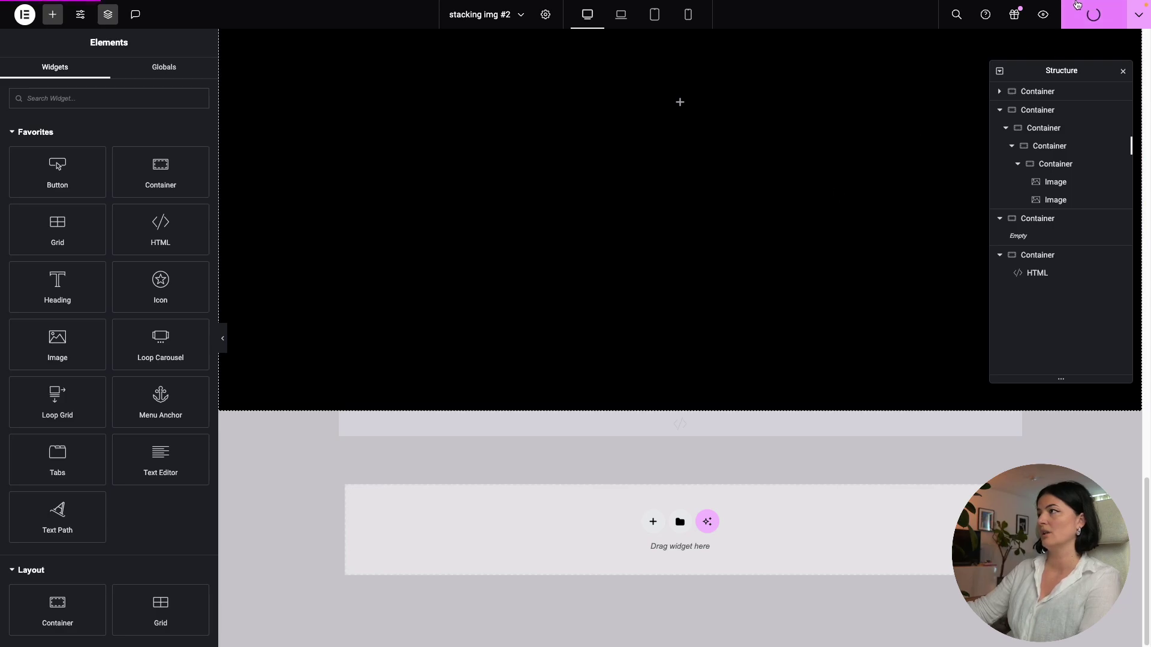
View the saved page live and scroll from the beach photo to the water photo.
{"action": "left_click", "coordinate": [1043, 15]}
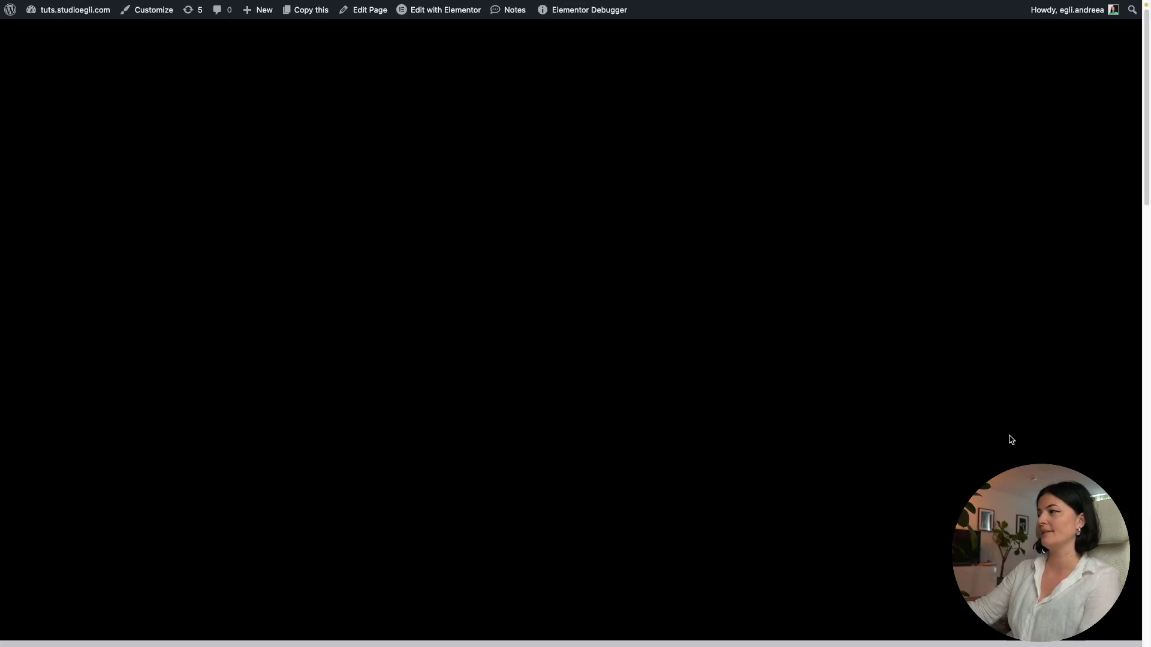
{"action": "scroll", "coordinate": [1009, 437], "scroll_direction": "down", "scroll_amount": 3}
{"action": "scroll", "coordinate": [1009, 437], "scroll_direction": "down", "scroll_amount": 3}
{"action": "scroll", "coordinate": [1009, 438], "scroll_direction": "down", "scroll_amount": 2}
{"action": "scroll", "coordinate": [1009, 442], "scroll_direction": "down", "scroll_amount": 3}
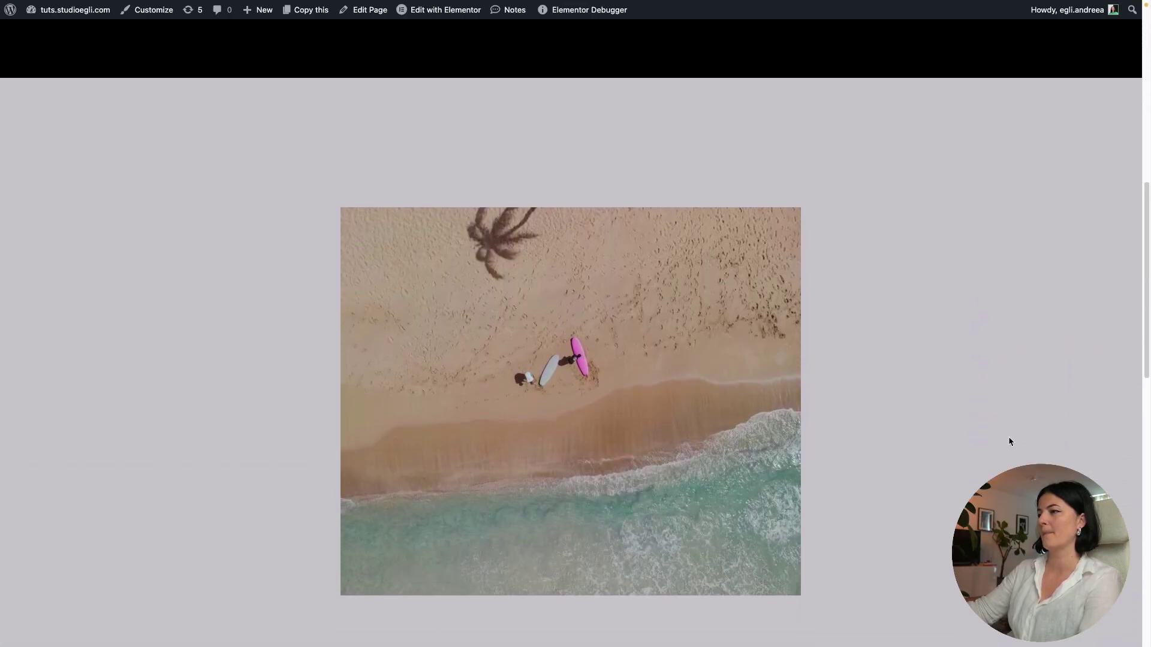
{"action": "scroll", "coordinate": [1009, 442], "scroll_direction": "down", "scroll_amount": 2}
{"action": "scroll", "coordinate": [1009, 441], "scroll_direction": "down", "scroll_amount": 2}
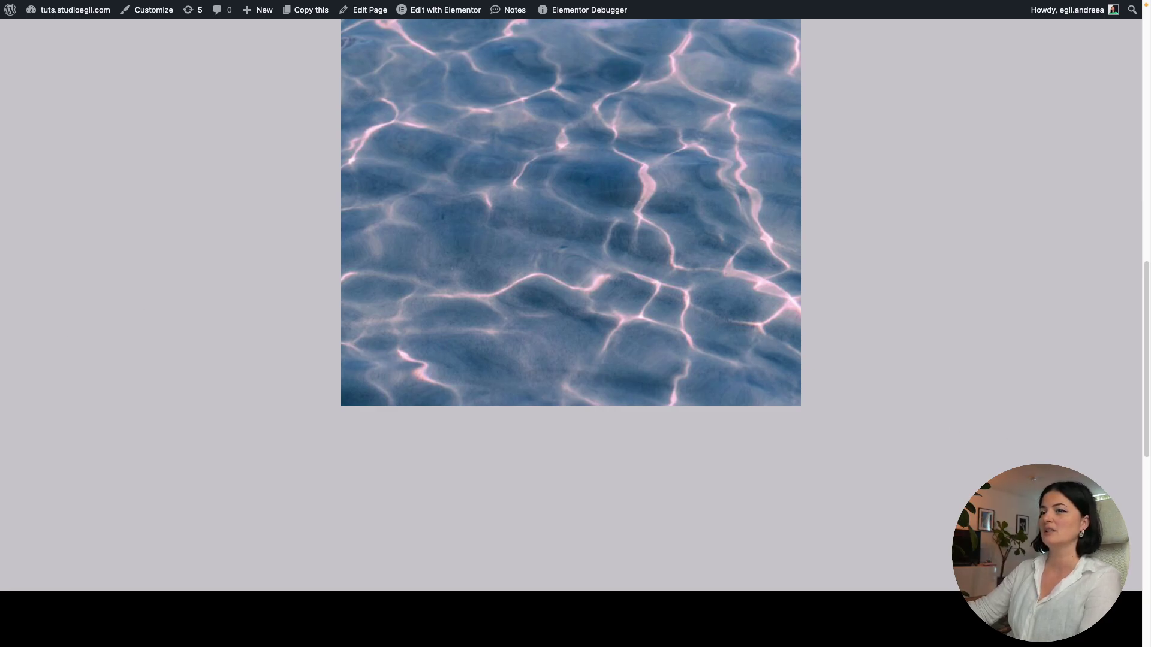
Duplicate one of the gallery's Image widgets in the Structure panel.
{"action": "mouse_move", "coordinate": [1, 377]}
{"action": "left_click", "coordinate": [39, 379]}
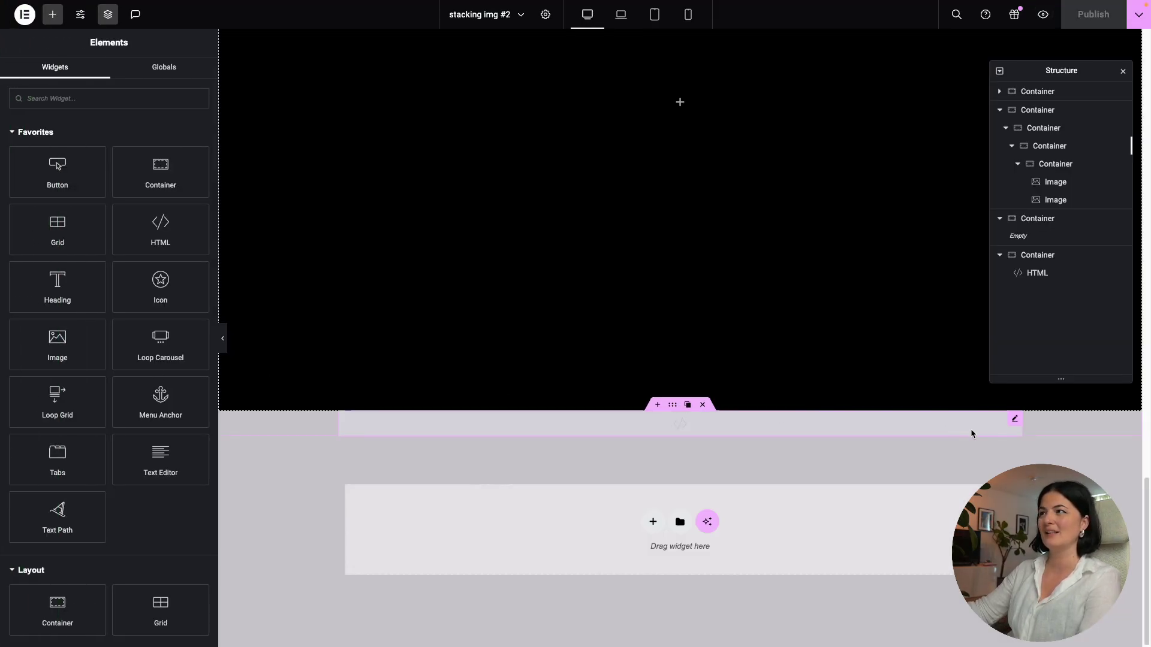
{"action": "scroll", "coordinate": [875, 420], "scroll_direction": "up", "scroll_amount": 3}
{"action": "scroll", "coordinate": [876, 420], "scroll_direction": "up", "scroll_amount": 3}
{"action": "scroll", "coordinate": [874, 420], "scroll_direction": "up", "scroll_amount": 4}
{"action": "scroll", "coordinate": [875, 420], "scroll_direction": "up", "scroll_amount": 2}
{"action": "scroll", "coordinate": [875, 420], "scroll_direction": "up", "scroll_amount": 3}
{"action": "scroll", "coordinate": [875, 420], "scroll_direction": "up", "scroll_amount": 1}
{"action": "scroll", "coordinate": [873, 415], "scroll_direction": "up", "scroll_amount": 1}
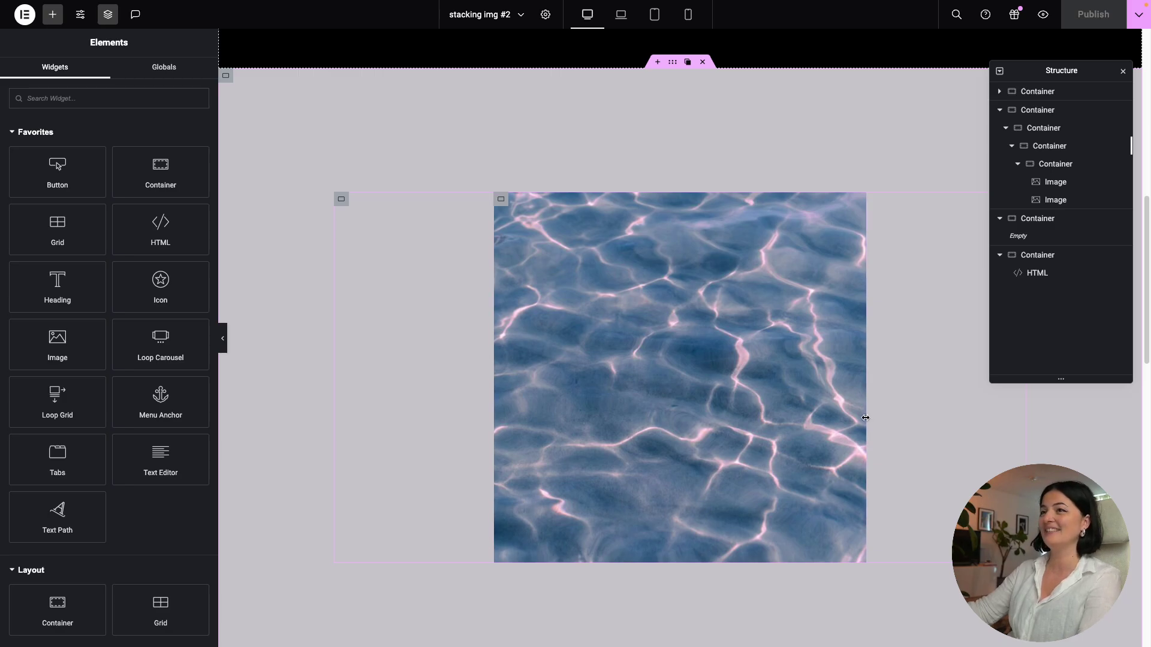
{"action": "right_click", "coordinate": [1050, 205]}
{"action": "left_click", "coordinate": [1047, 241]}
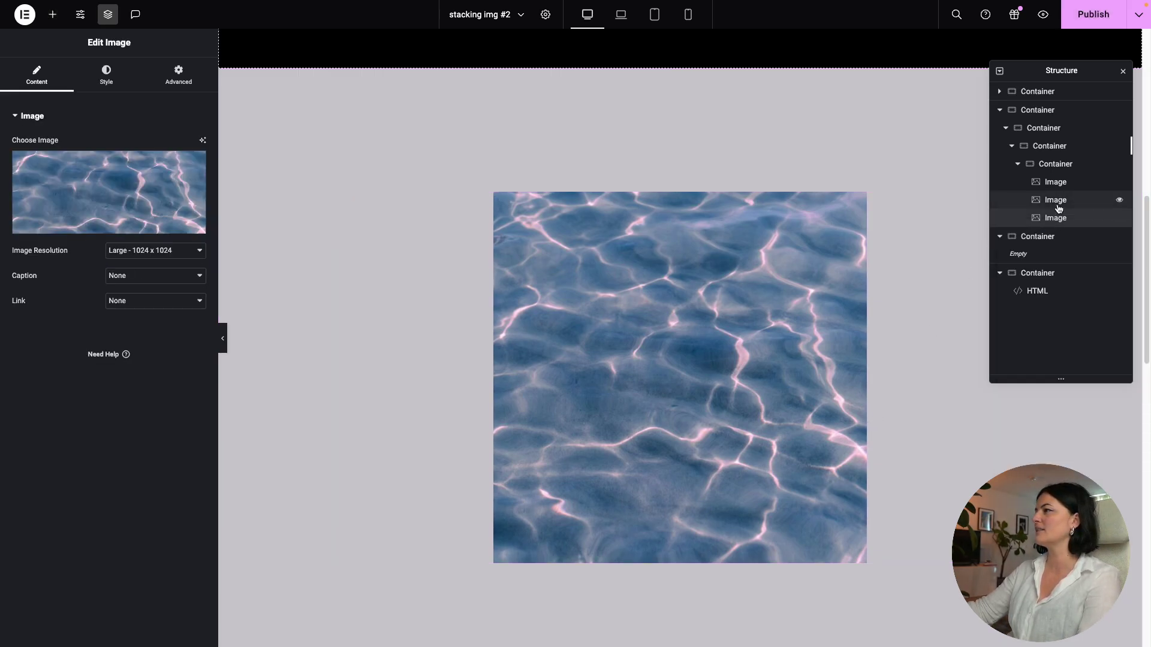
Duplicate the first gallery image and drag the copy higher in the order.
{"action": "right_click", "coordinate": [1058, 185]}
{"action": "left_click", "coordinate": [1054, 220]}
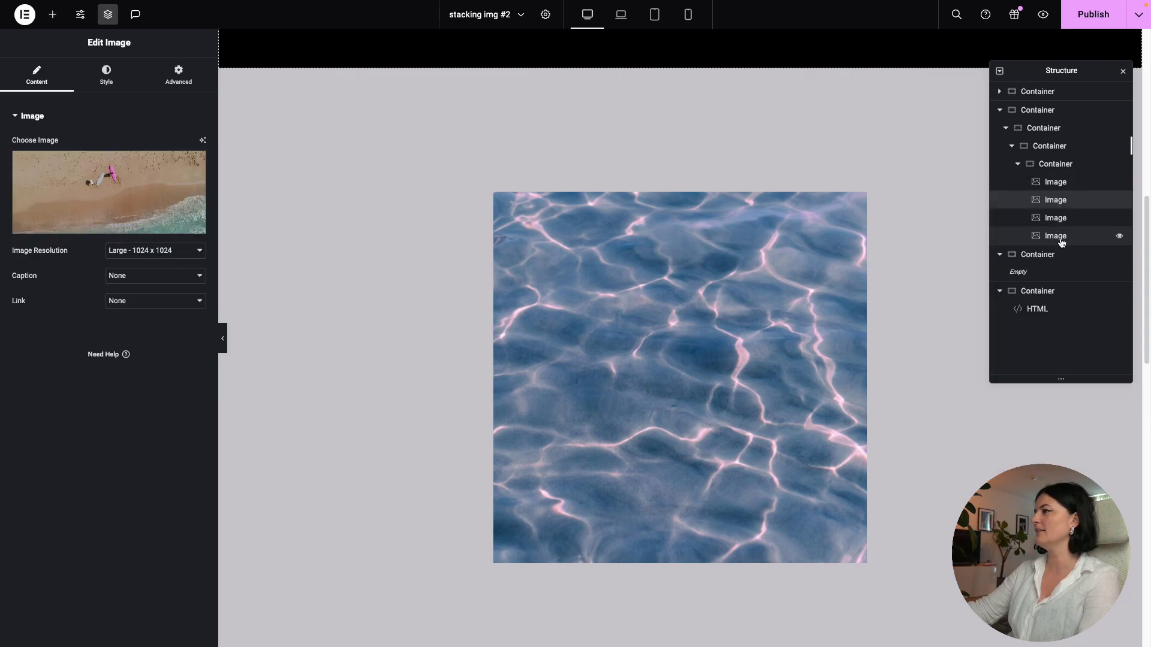
{"action": "left_click_drag", "start_coordinate": [1056, 237], "coordinate": [1057, 216]}
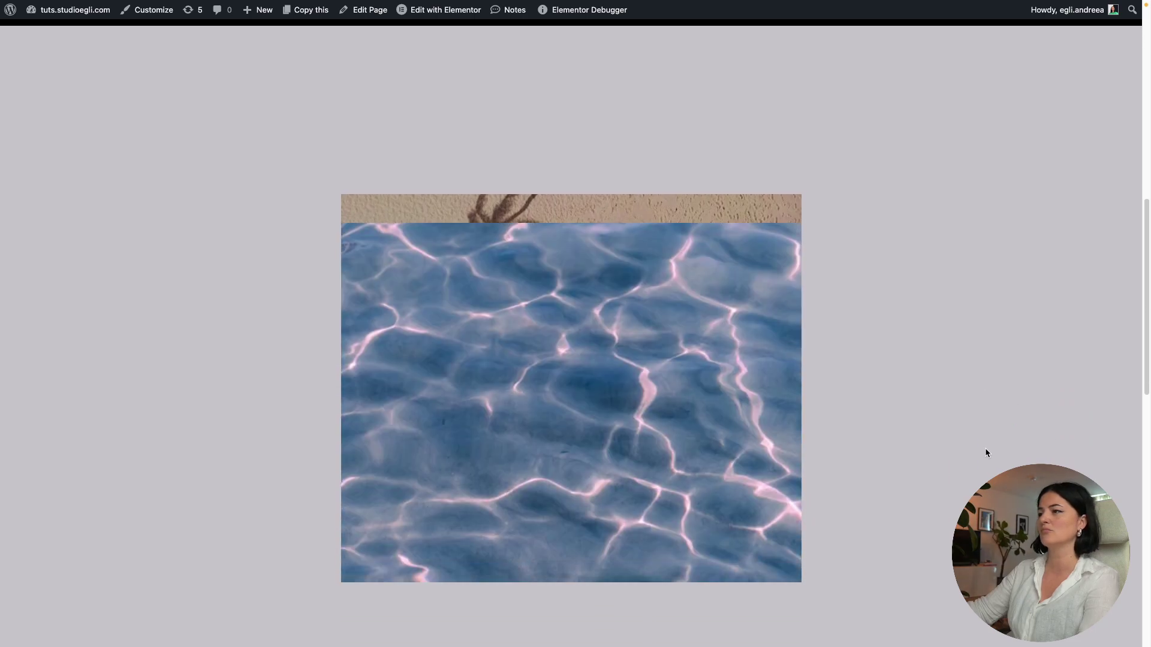
{"action": "scroll", "coordinate": [986, 449], "scroll_direction": "down", "scroll_amount": 2}
{"action": "scroll", "coordinate": [985, 449], "scroll_direction": "down", "scroll_amount": 1}
{"action": "scroll", "coordinate": [986, 453], "scroll_direction": "up", "scroll_amount": 1}
{"action": "scroll", "coordinate": [986, 453], "scroll_direction": "up", "scroll_amount": 2}
{"action": "scroll", "coordinate": [985, 453], "scroll_direction": "up", "scroll_amount": 2}
{"action": "scroll", "coordinate": [986, 454], "scroll_direction": "up", "scroll_amount": 1}
{"action": "scroll", "coordinate": [986, 453], "scroll_direction": "down", "scroll_amount": 2}
{"action": "scroll", "coordinate": [987, 453], "scroll_direction": "down", "scroll_amount": 1}
{"action": "scroll", "coordinate": [986, 454], "scroll_direction": "down", "scroll_amount": 3}
{"action": "scroll", "coordinate": [985, 450], "scroll_direction": "down", "scroll_amount": 3}
{"action": "scroll", "coordinate": [986, 450], "scroll_direction": "down", "scroll_amount": 4}
{"action": "scroll", "coordinate": [986, 450], "scroll_direction": "up", "scroll_amount": 6}
{"action": "scroll", "coordinate": [986, 450], "scroll_direction": "up", "scroll_amount": 3}
{"action": "scroll", "coordinate": [986, 453], "scroll_direction": "down", "scroll_amount": 1}
{"action": "scroll", "coordinate": [987, 454], "scroll_direction": "down", "scroll_amount": 4}
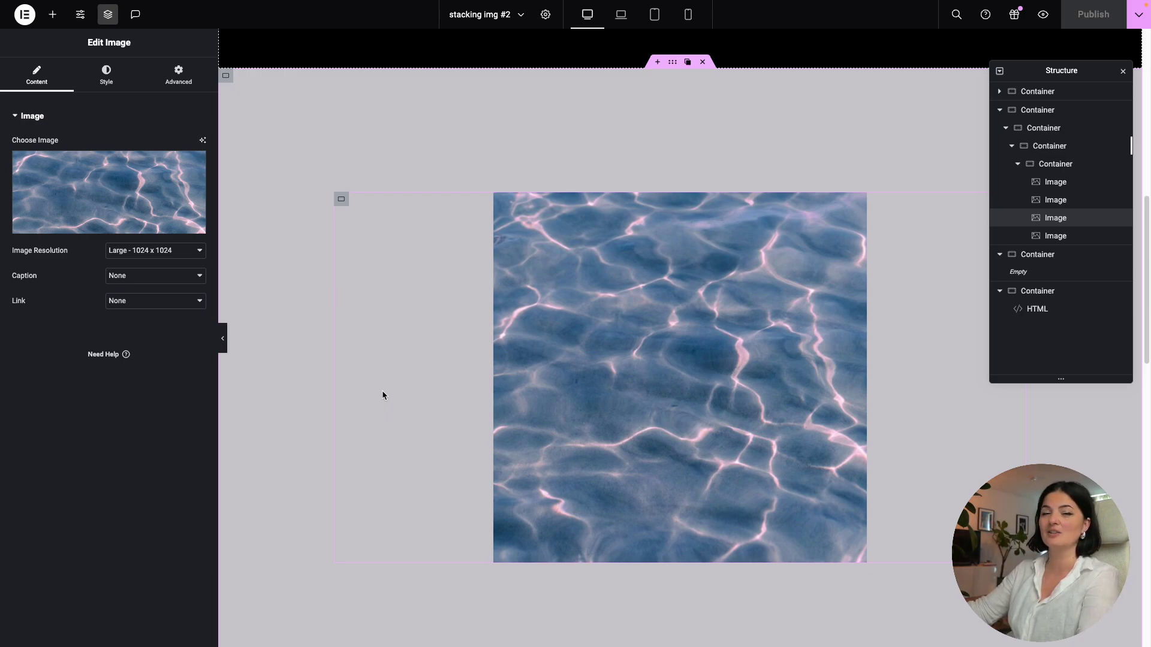
Scroll the editor canvas up to the four-image gallery container.
{"action": "scroll", "coordinate": [382, 391], "scroll_direction": "up", "scroll_amount": 1}
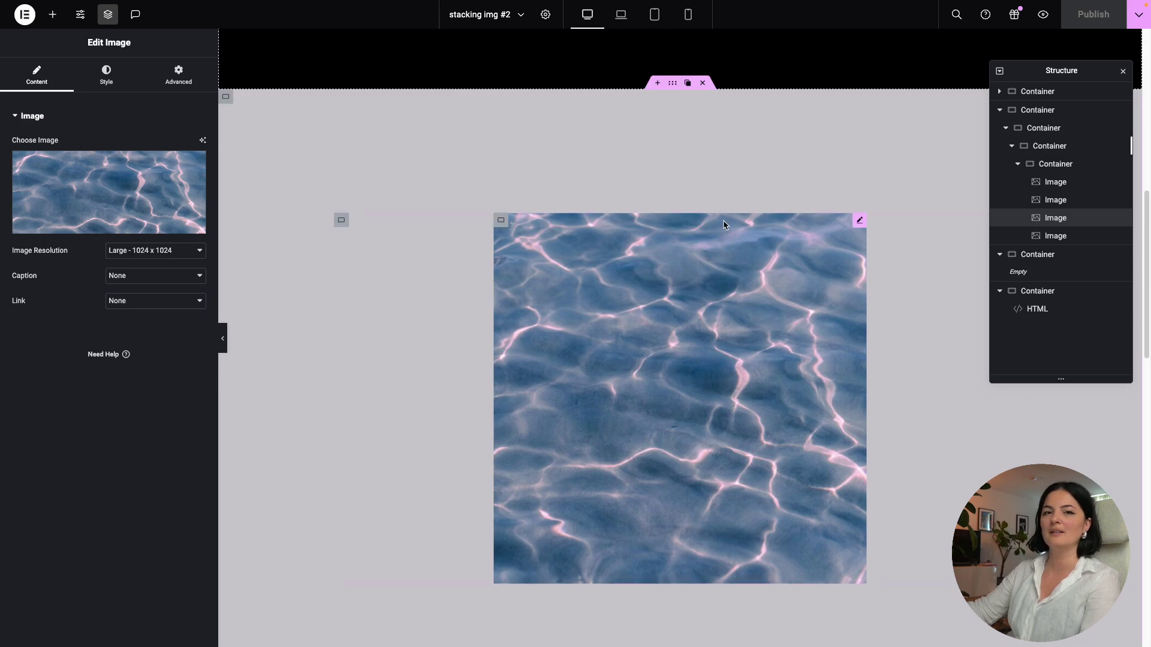